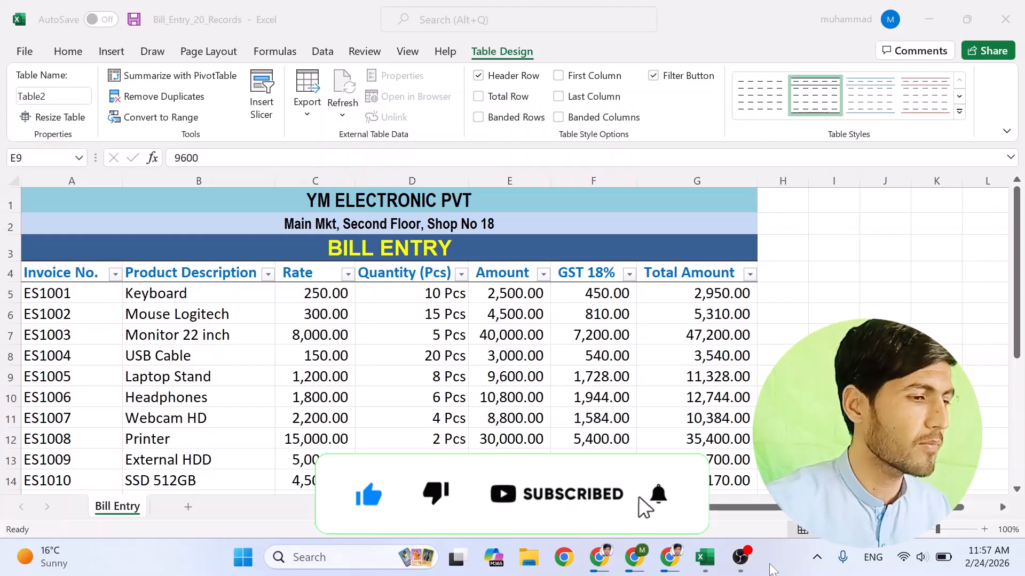
Step: Add a new blank worksheet after the Bill Entry sheet
click(191, 508)
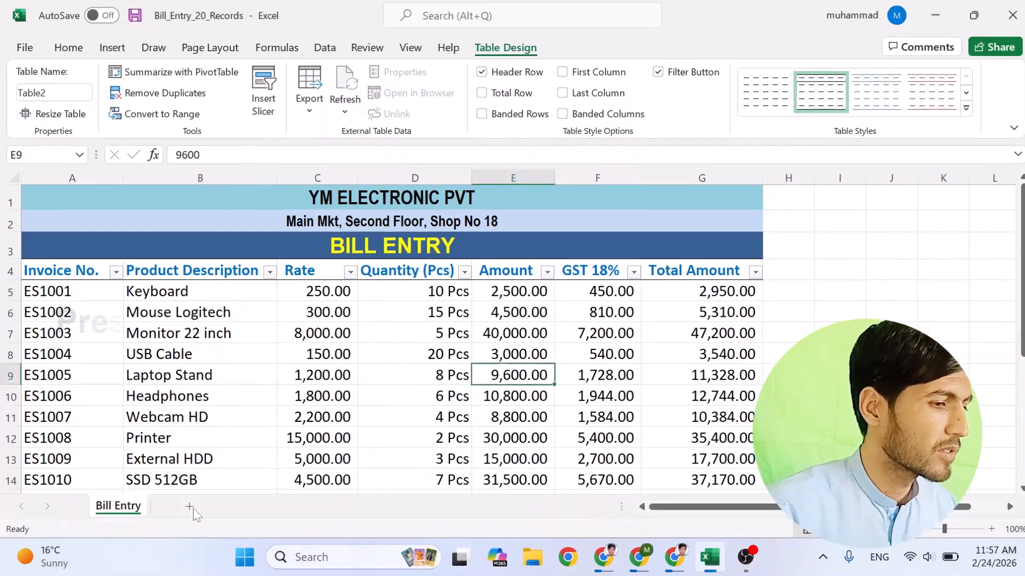
click(190, 507)
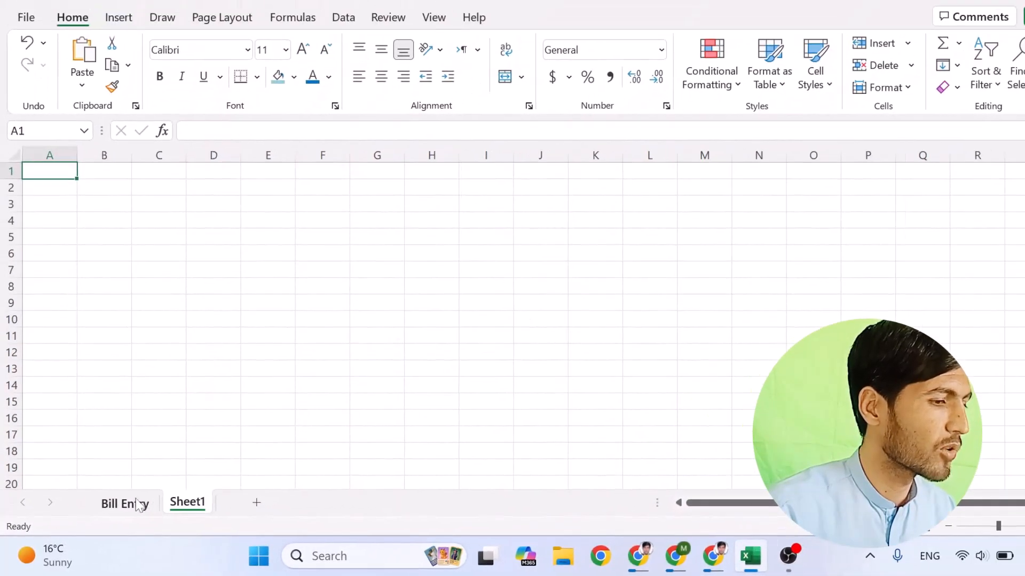
click(169, 486)
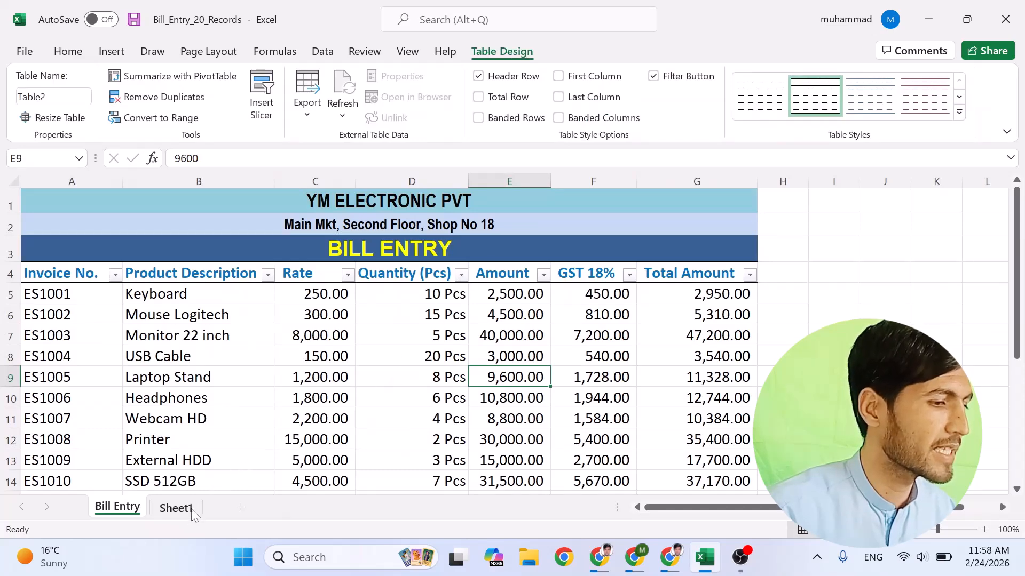
click(177, 510)
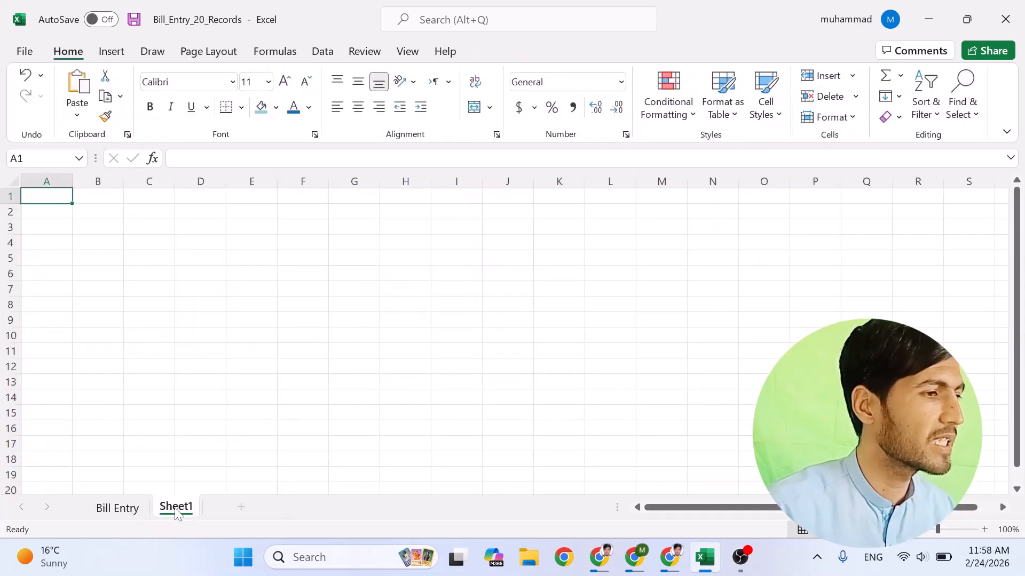
Step: Rename the new worksheet as Bill 2
right_click(178, 512)
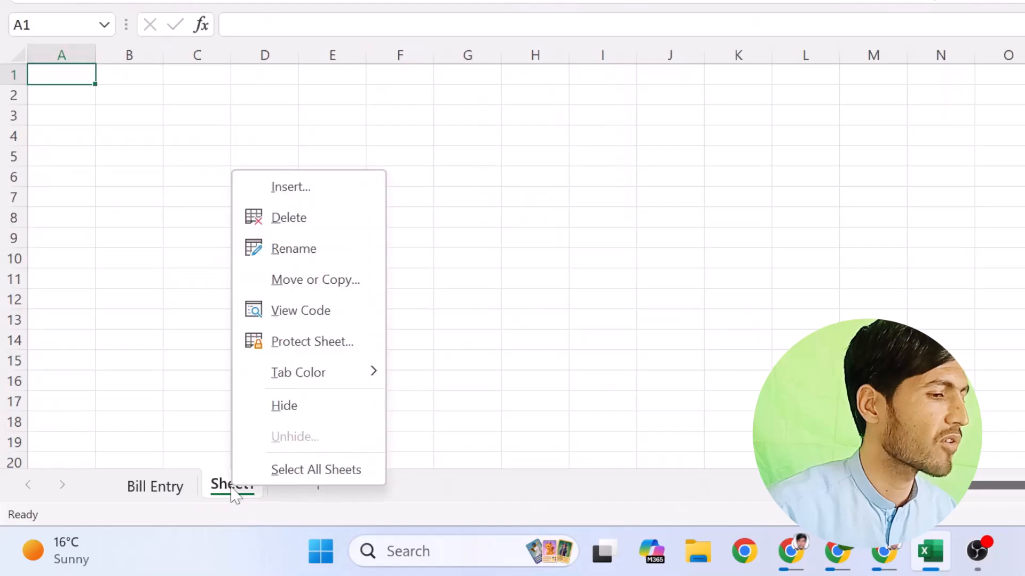
click(305, 251)
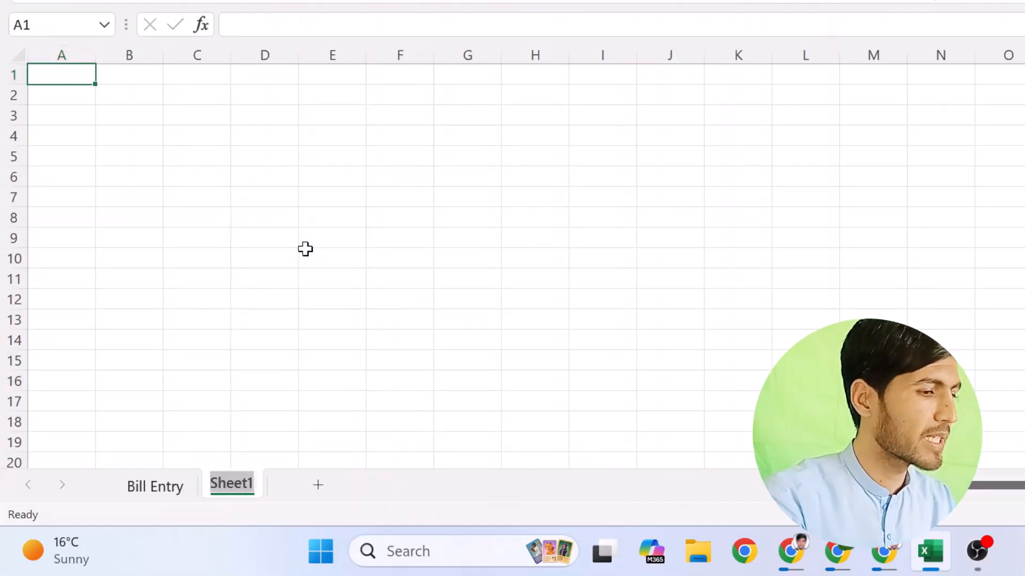
text(Bill)
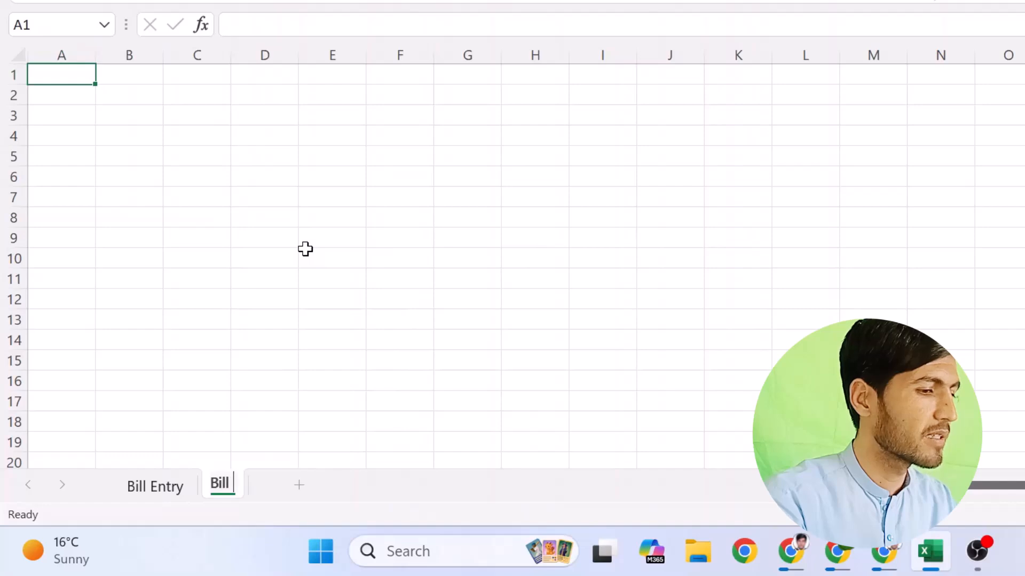
text( 2)
key(Return)
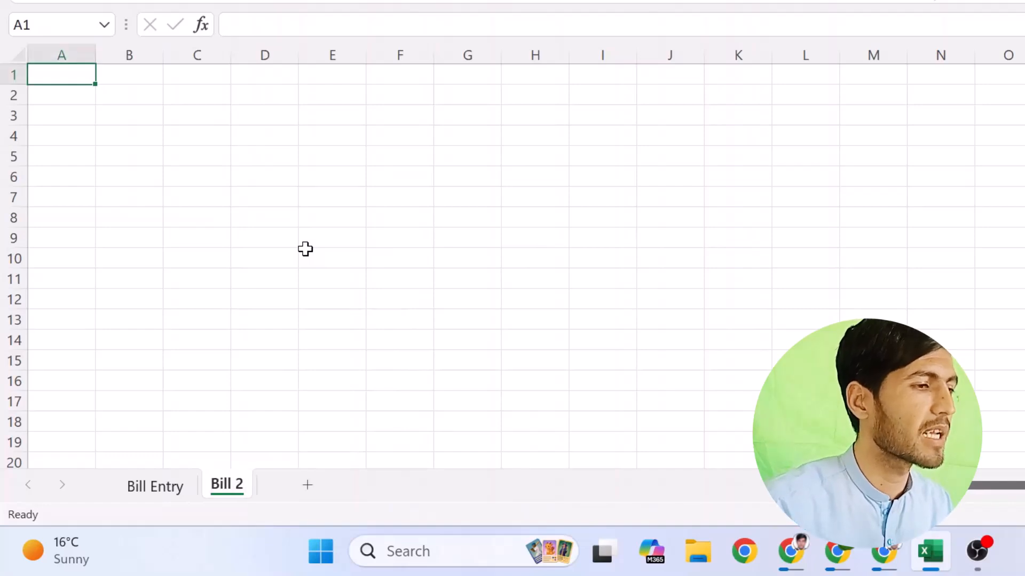
Step: Enter the headers Invoice No, Product Descirption, Rate, Quantity, Amount, GST 10% and Total Amount in A1:G1 of Bill 2
click(176, 487)
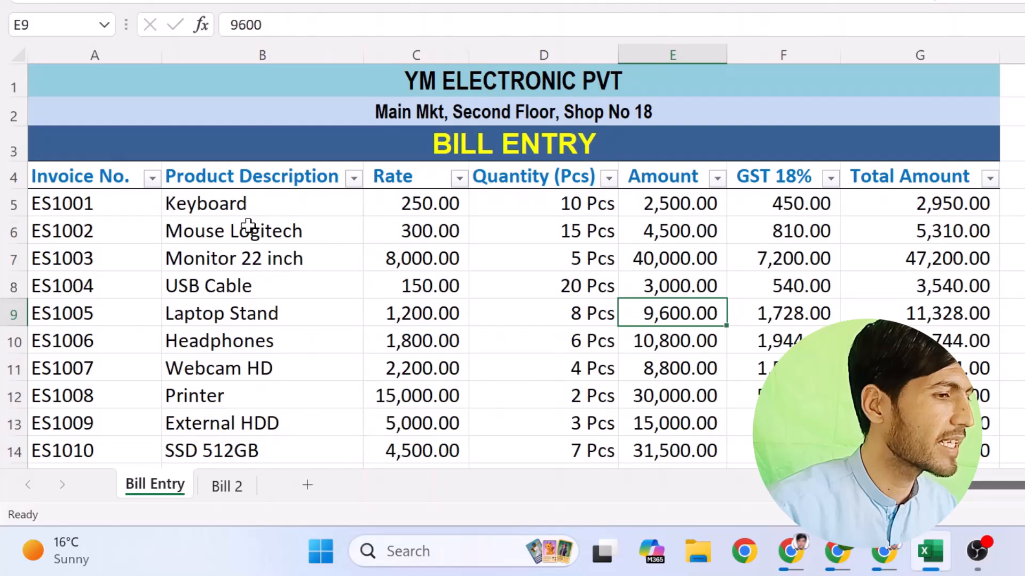
click(236, 488)
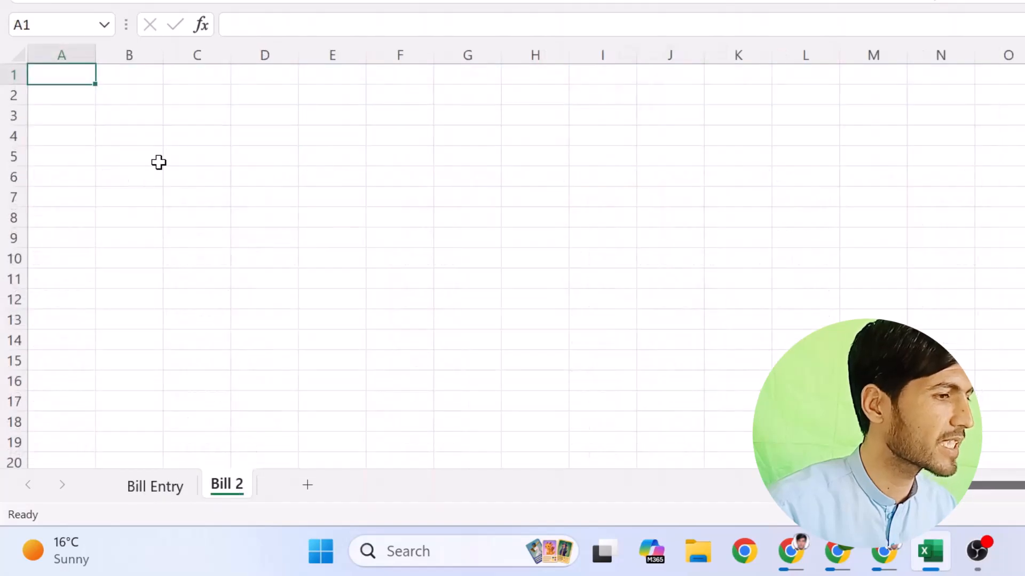
text(Invoice No)
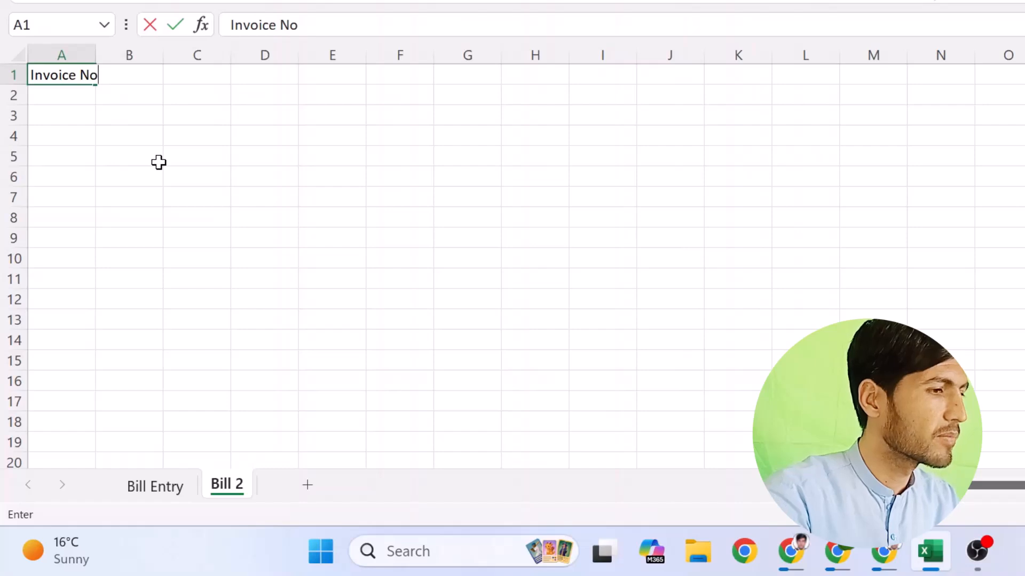
key(Tab)
text(p)
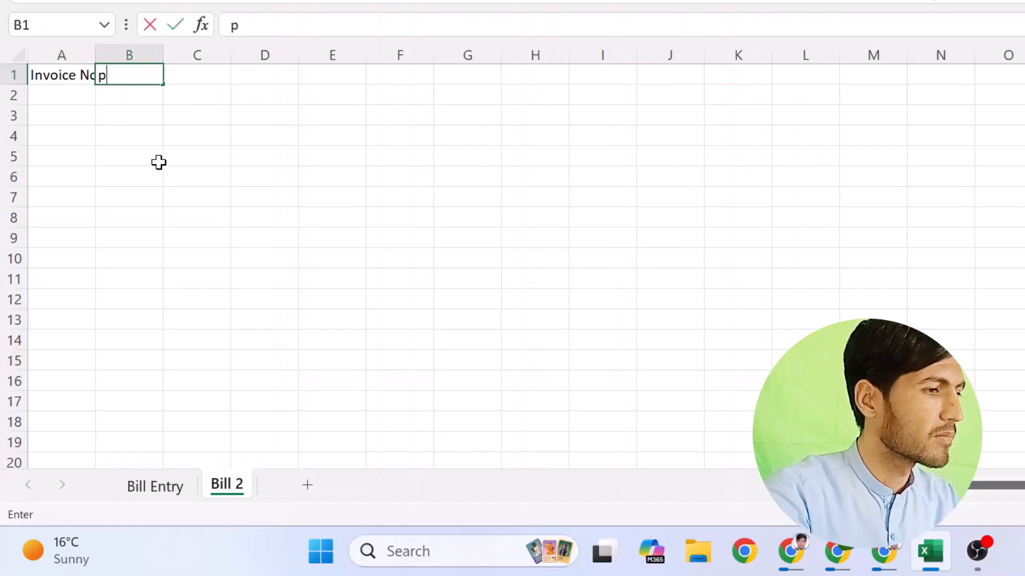
key(BackSpace)
text(Product D)
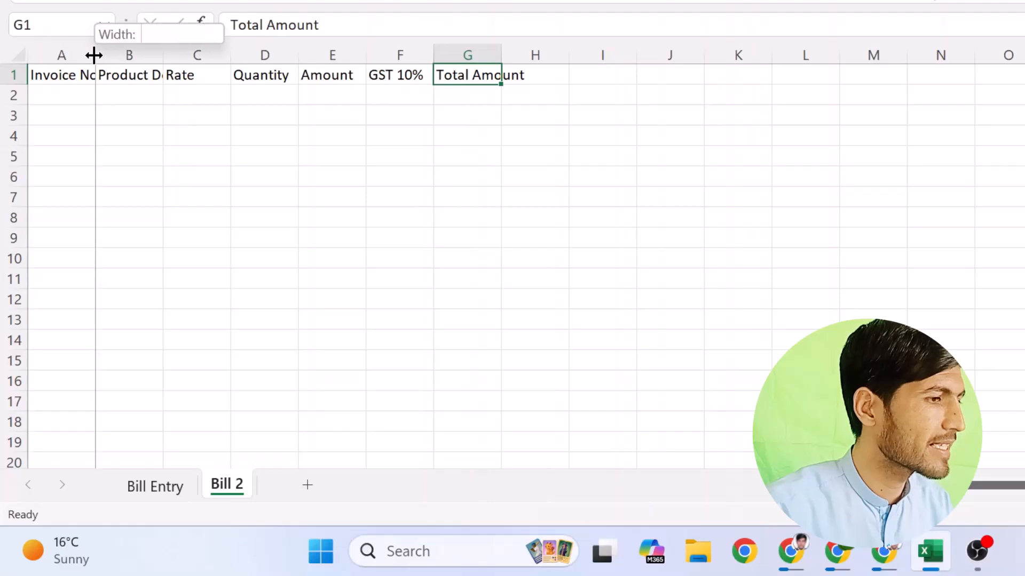
Step: Autofit the widths of columns A to G to their header text
double_click(92, 55)
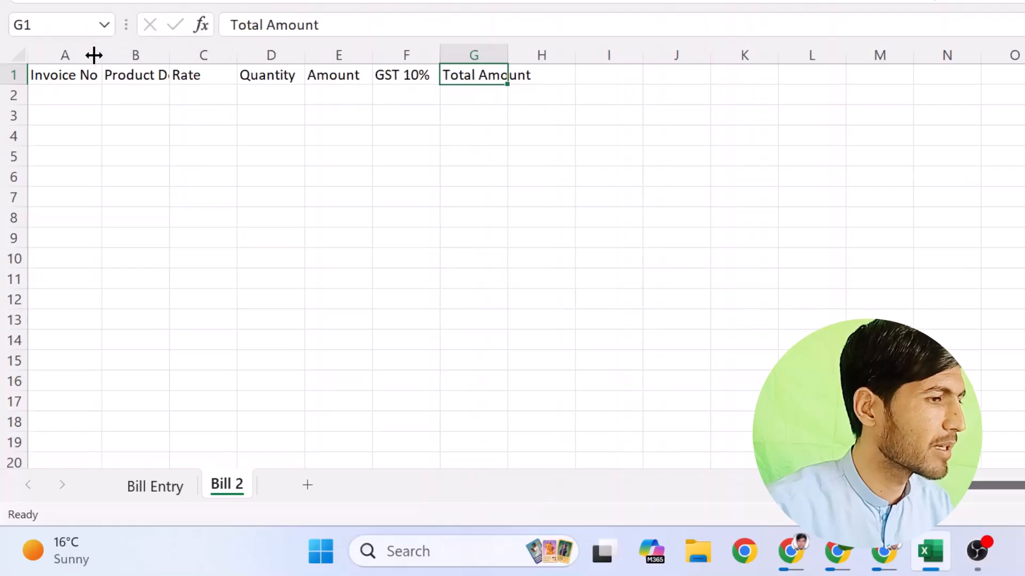
double_click(169, 51)
double_click(303, 50)
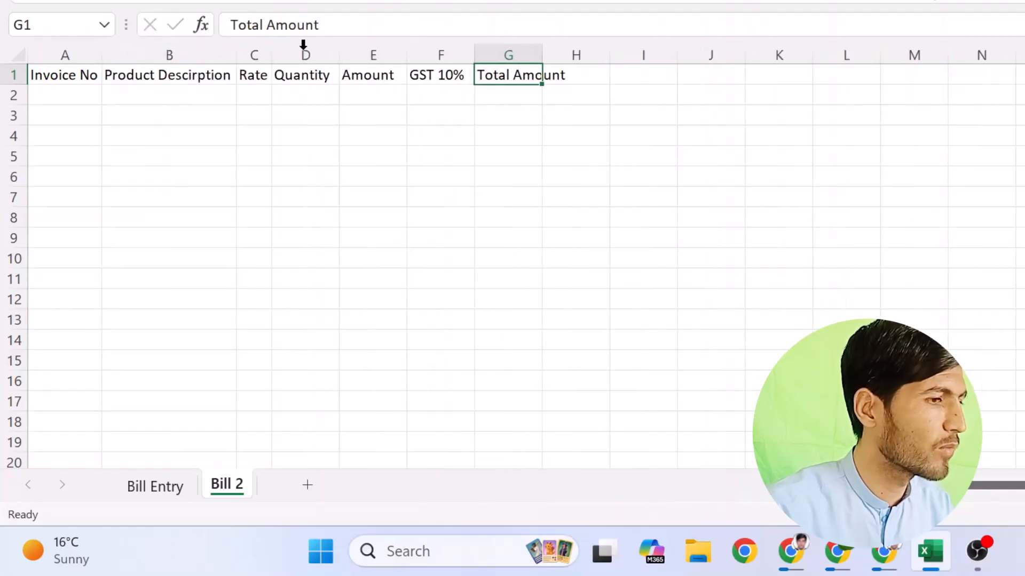
double_click(341, 55)
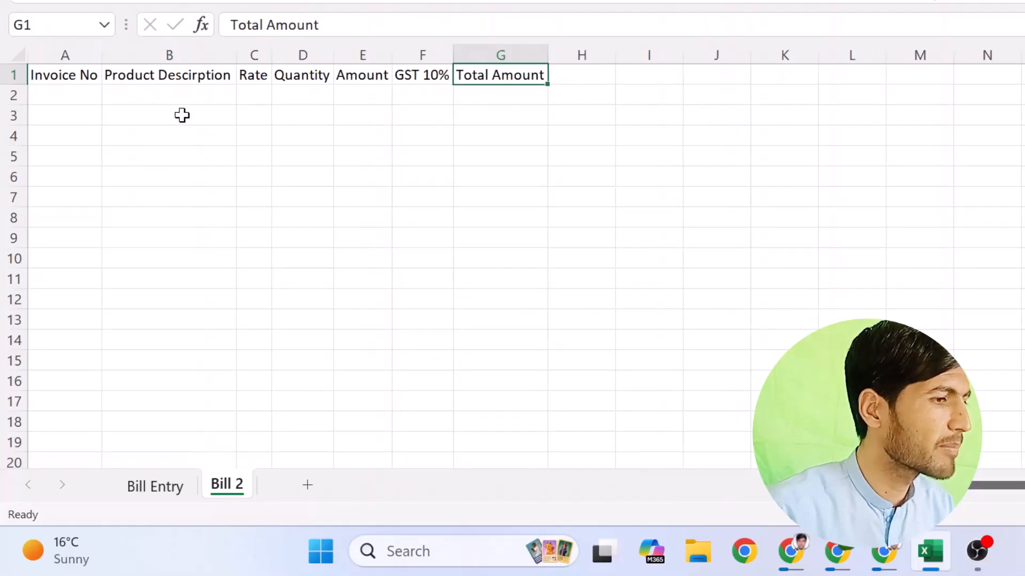
Step: Insert three blank rows above the header row of Bill 2, matching the title rows of the Bill Entry sheet
click(175, 490)
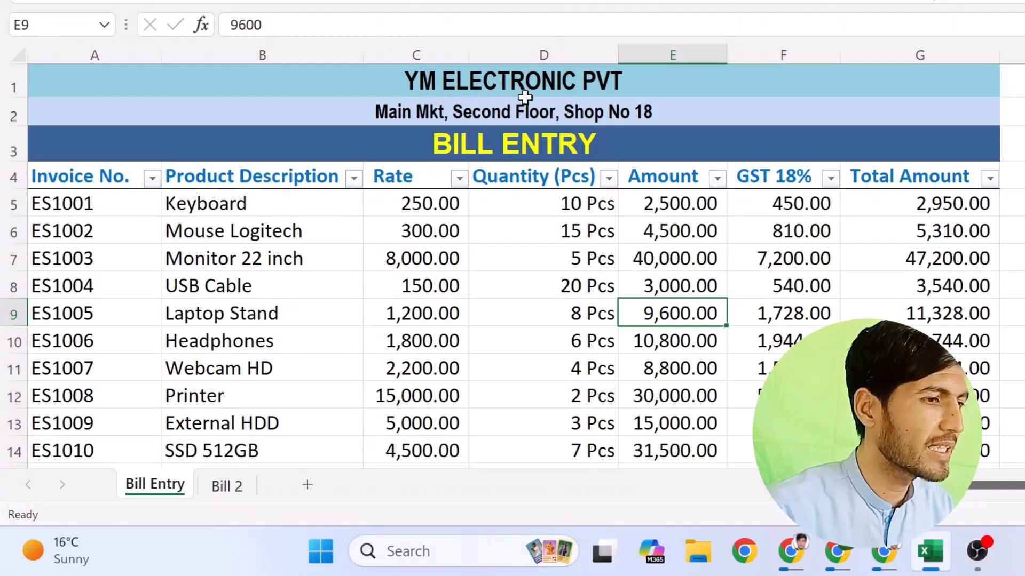
click(221, 488)
click(11, 77)
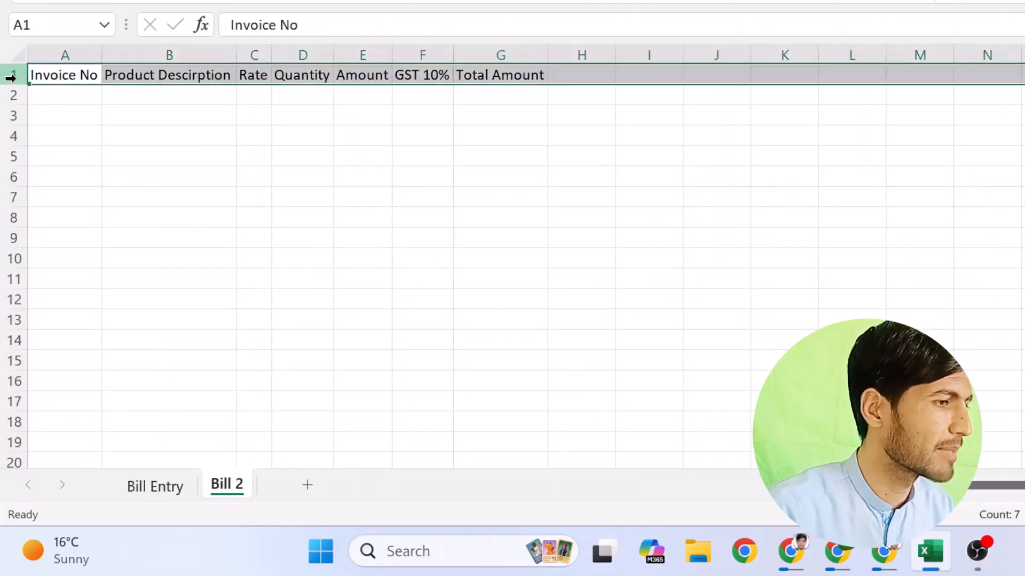
right_click(13, 73)
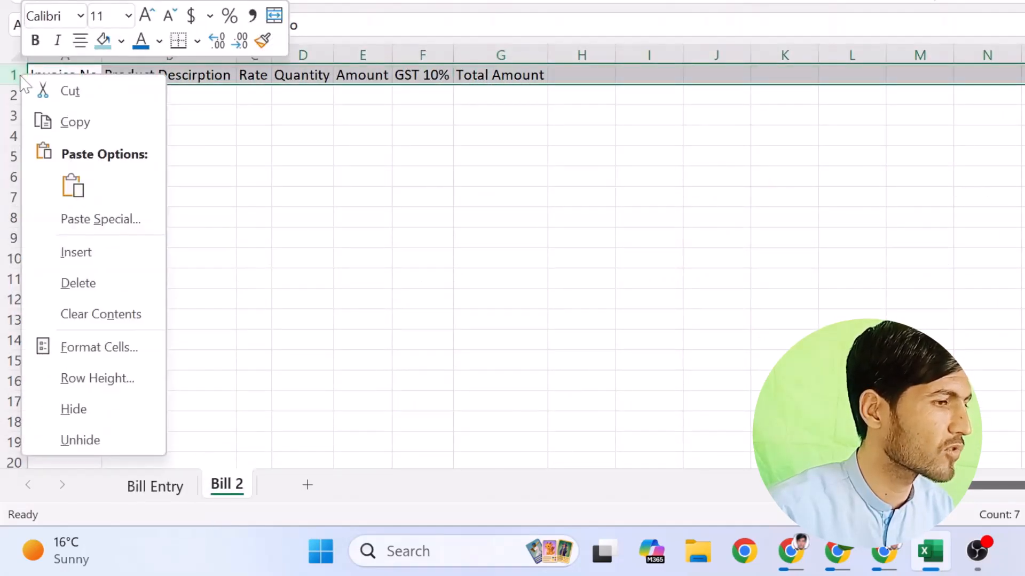
click(95, 252)
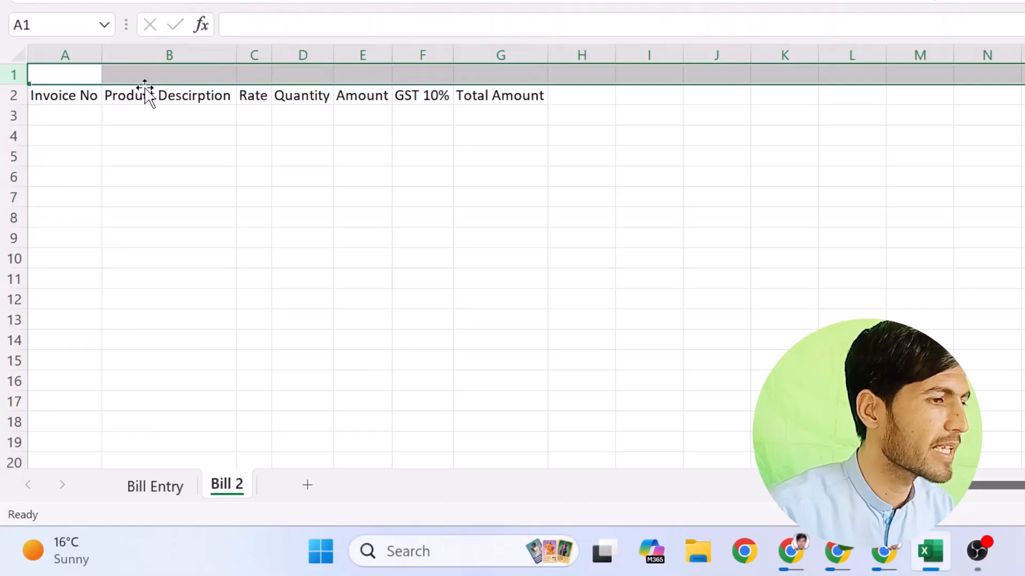
right_click(12, 75)
key(Escape)
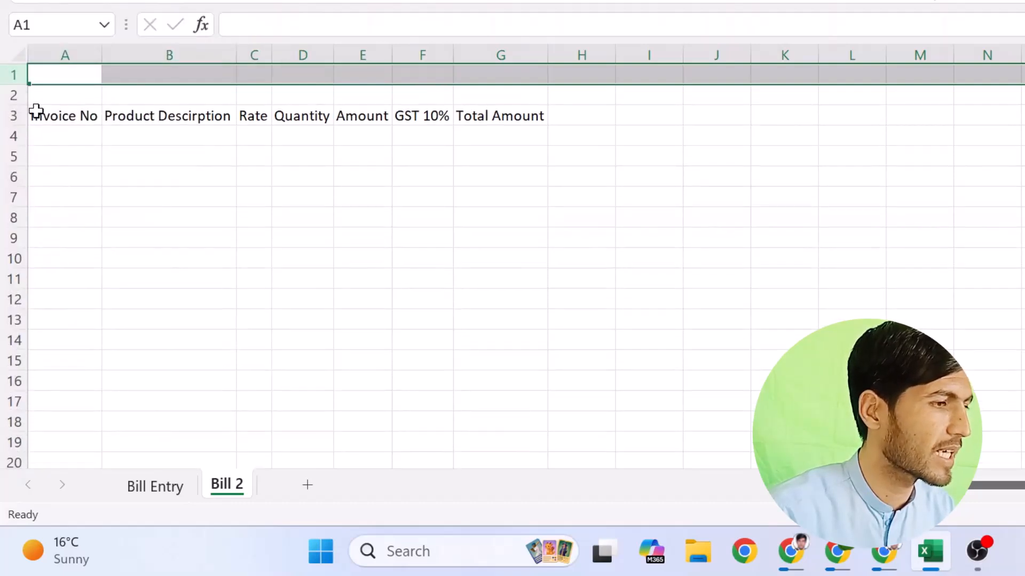
right_click(16, 77)
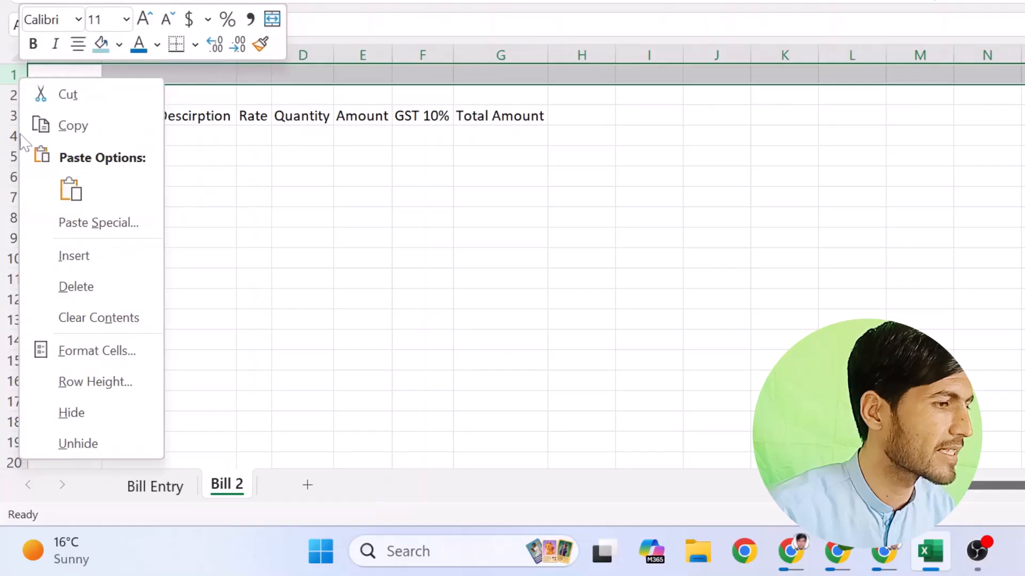
click(75, 260)
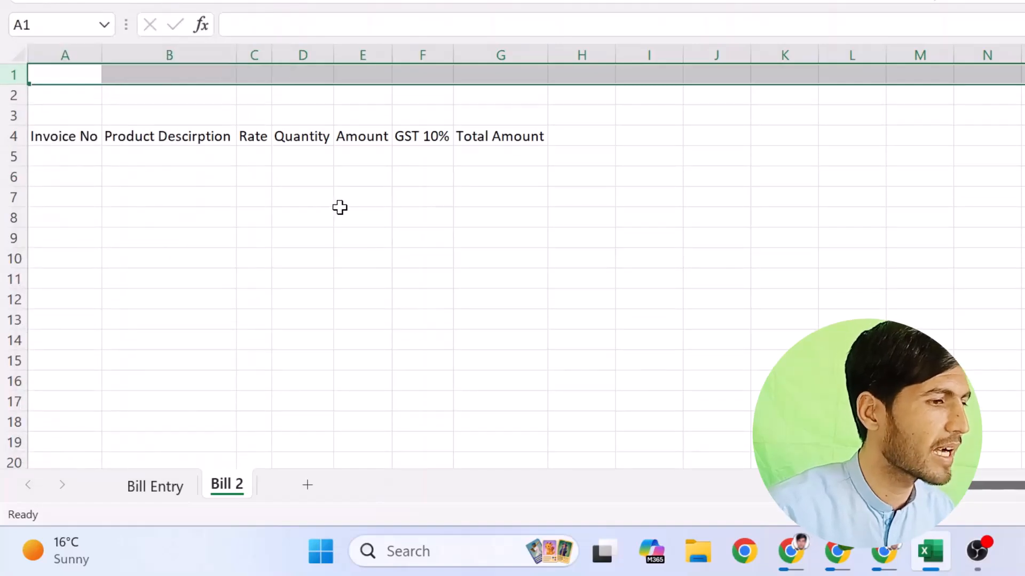
click(374, 199)
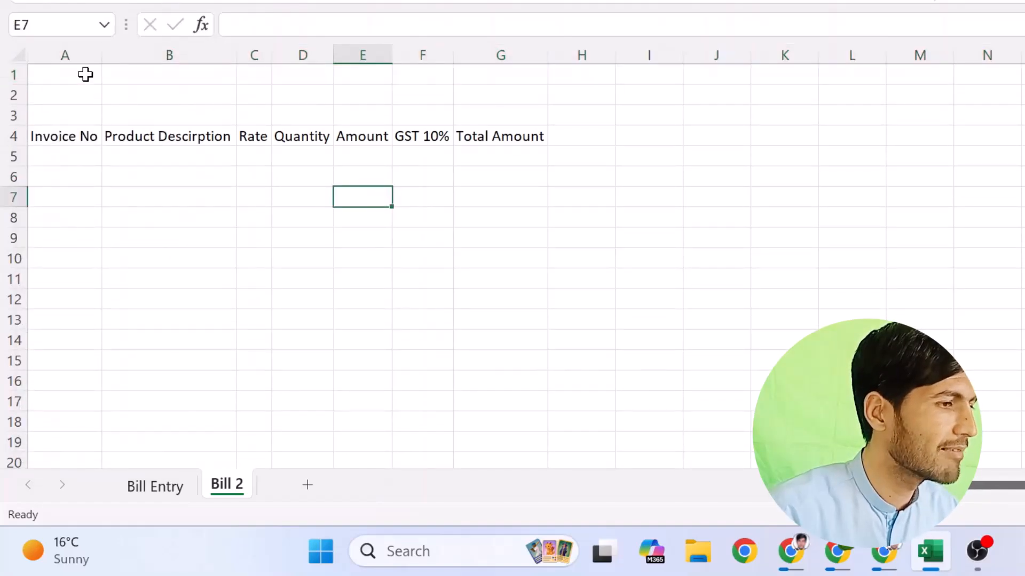
Step: Merge A1:G3 across so that each of the three title rows becomes one cell spanning columns A to G
drag(84, 74, 452, 114)
drag(400, 170, 451, 171)
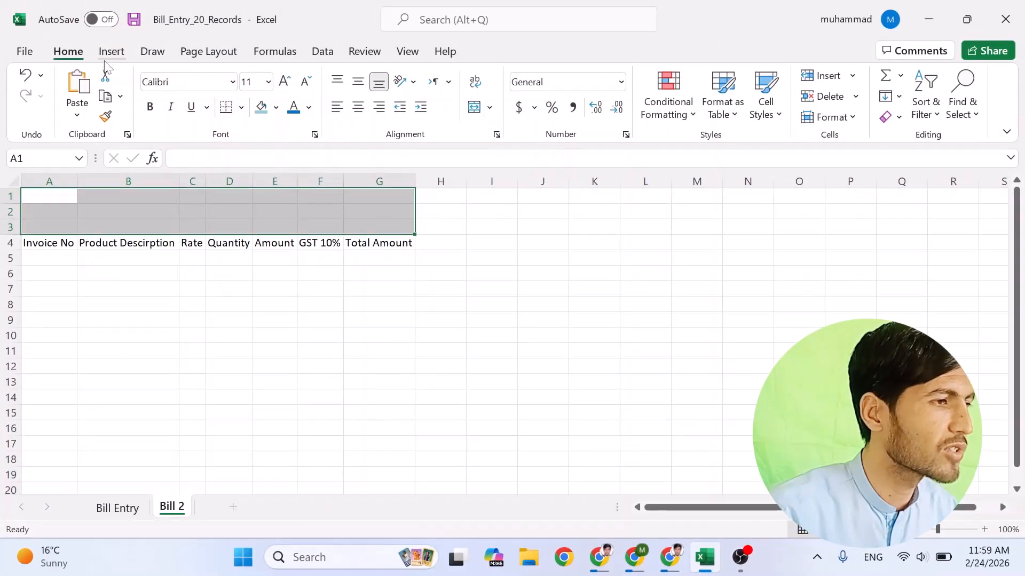
click(490, 108)
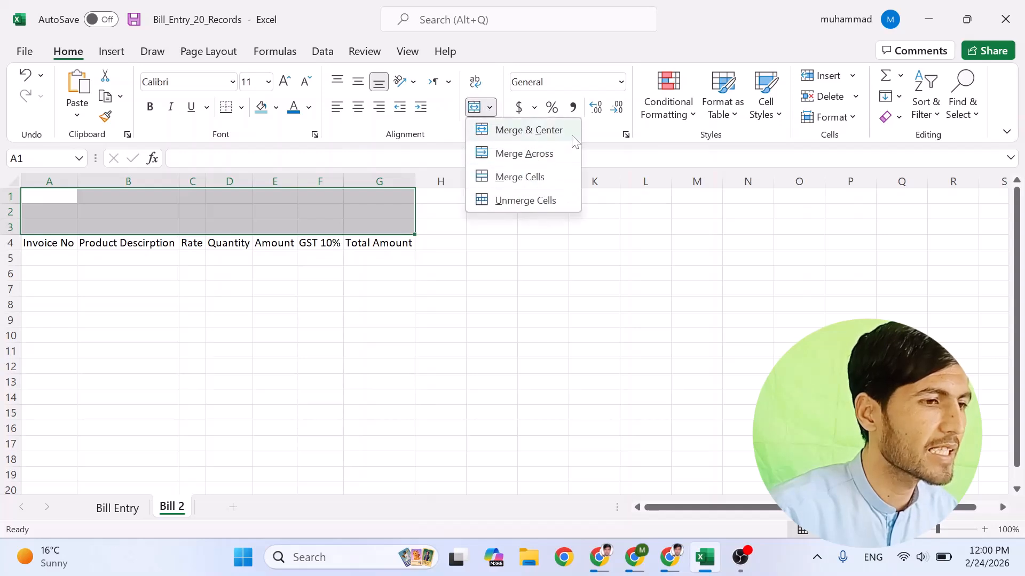
click(521, 156)
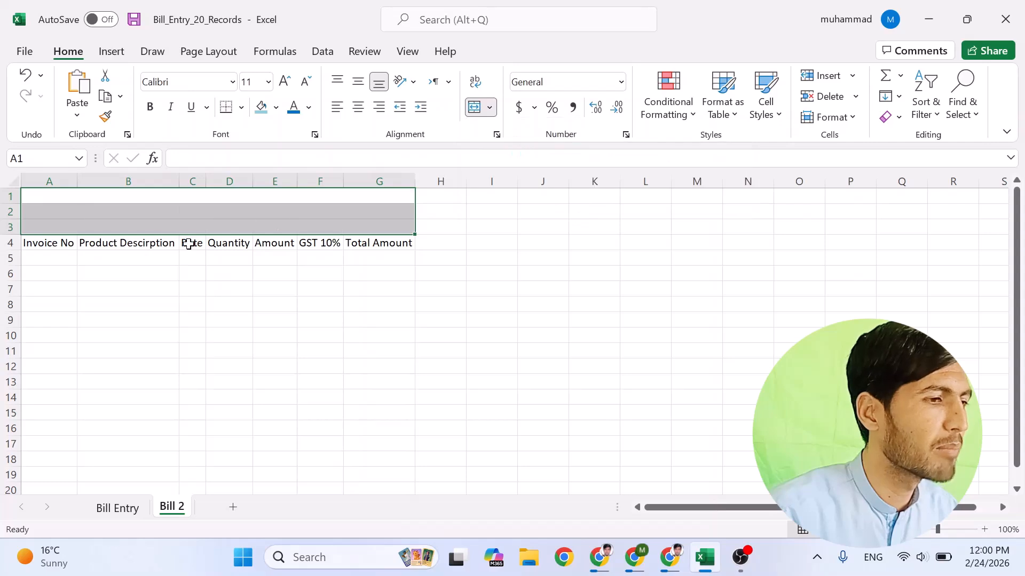
click(254, 195)
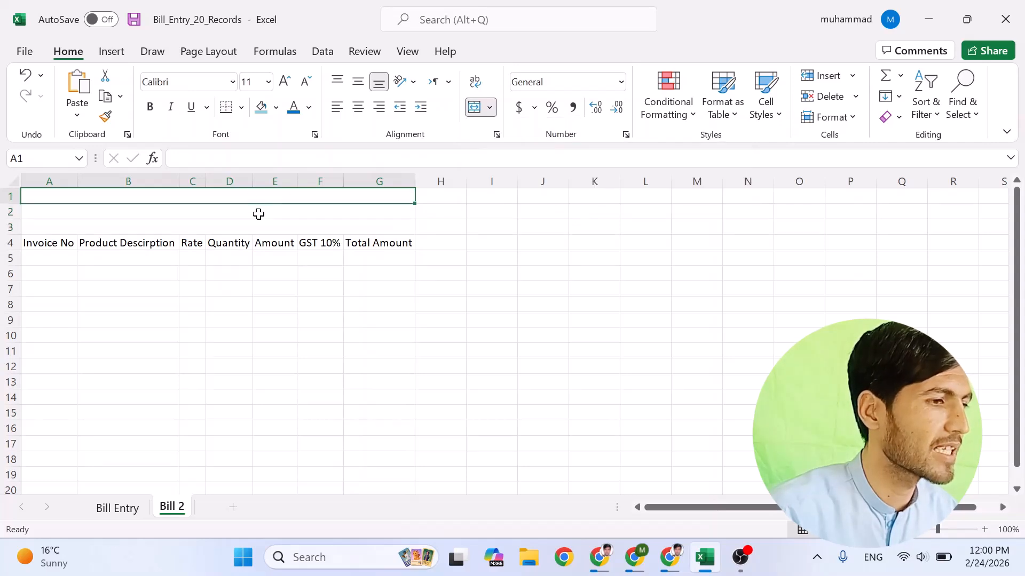
click(258, 213)
click(251, 224)
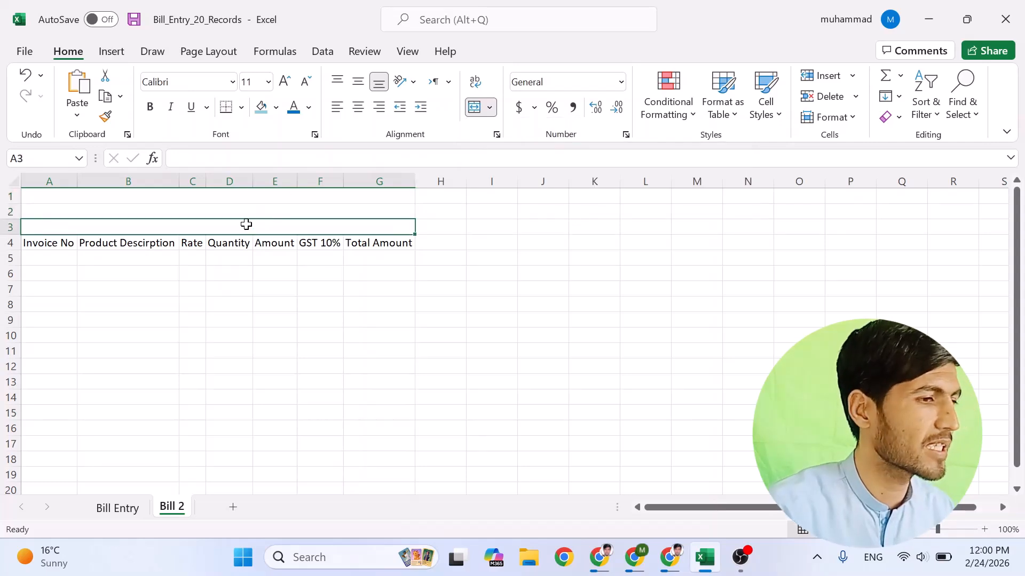
click(327, 285)
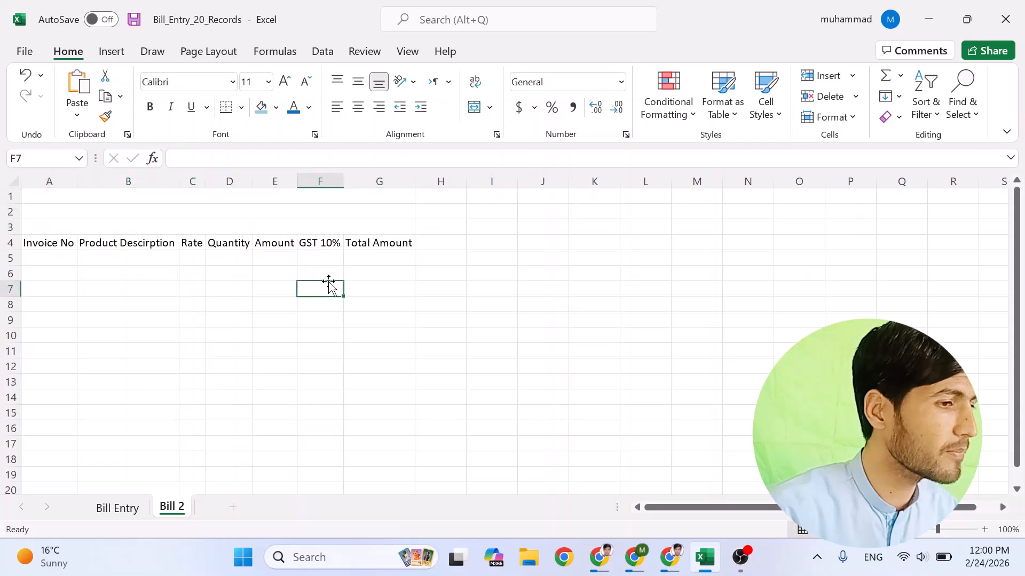
Step: Enter "ABD Stor" as the title in the merged cell of row 1
click(268, 202)
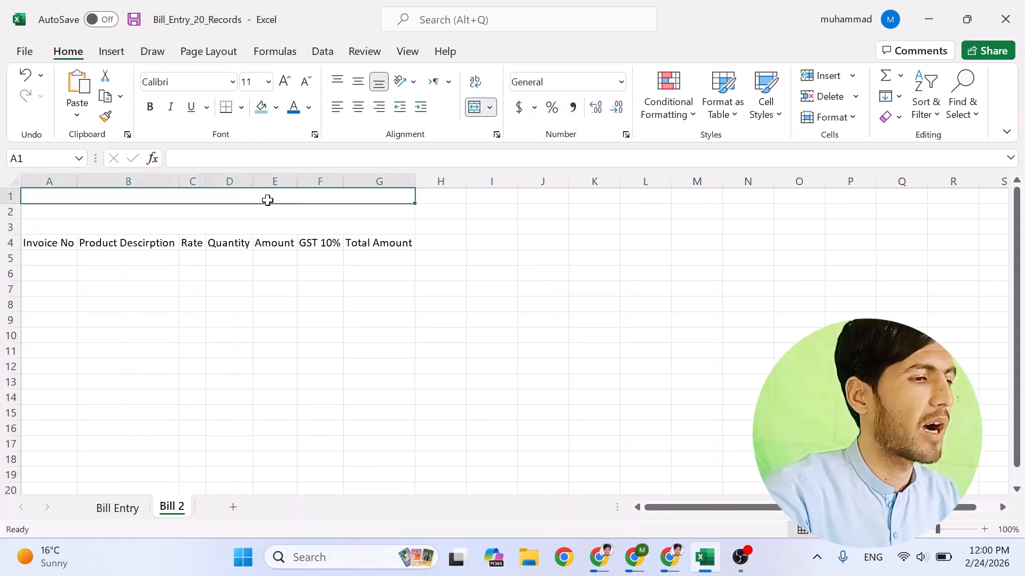
text(A)
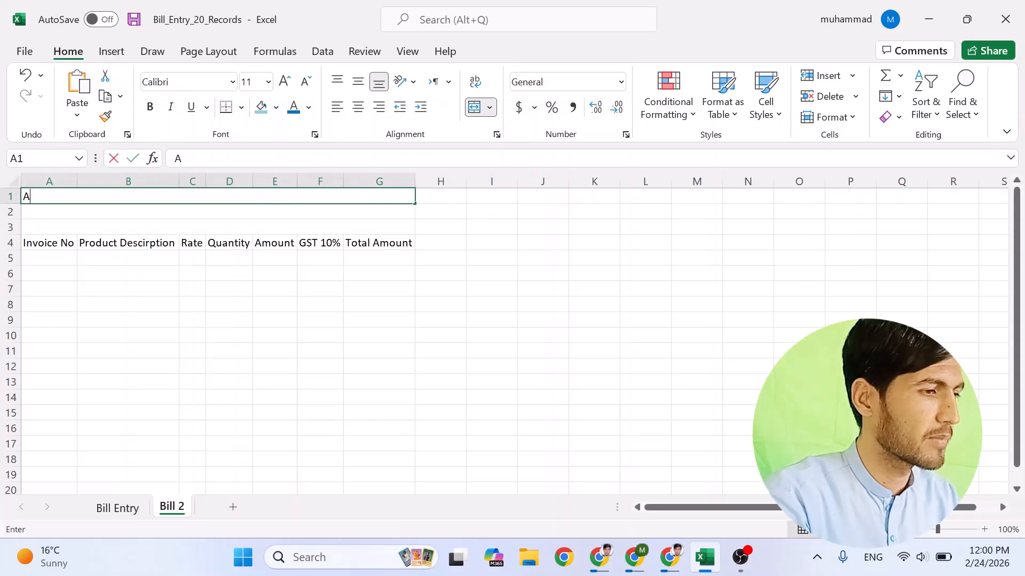
text(BD Stor)
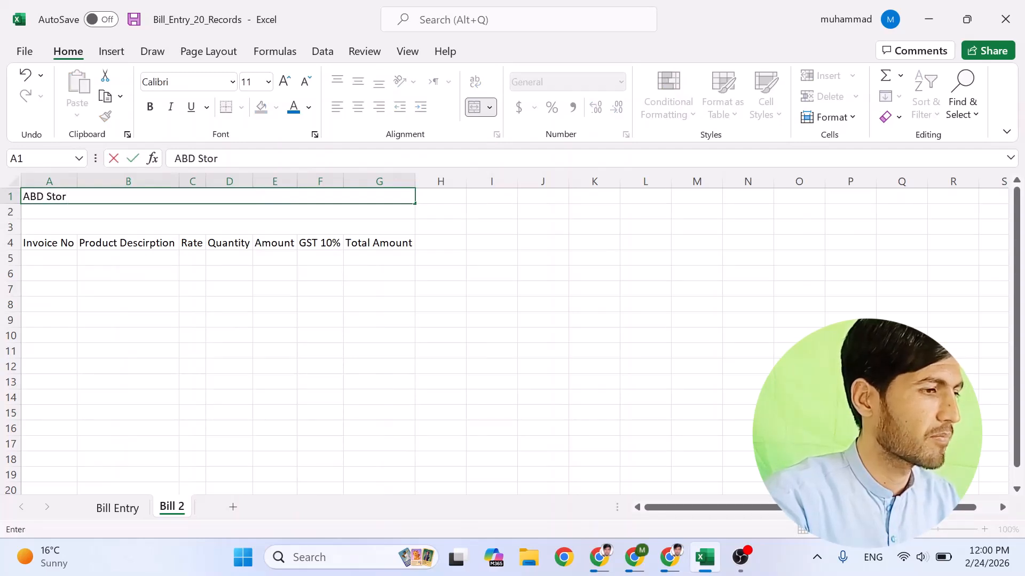
key(Return)
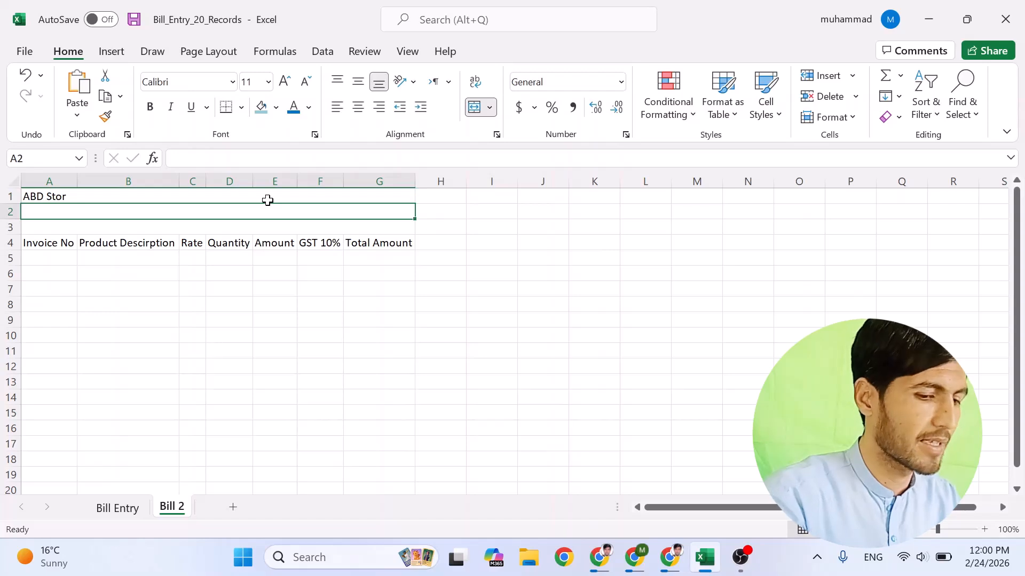
Step: Replace the title in the merged cell of row 1 with "ABC STORE"
click(268, 200)
text(AB)
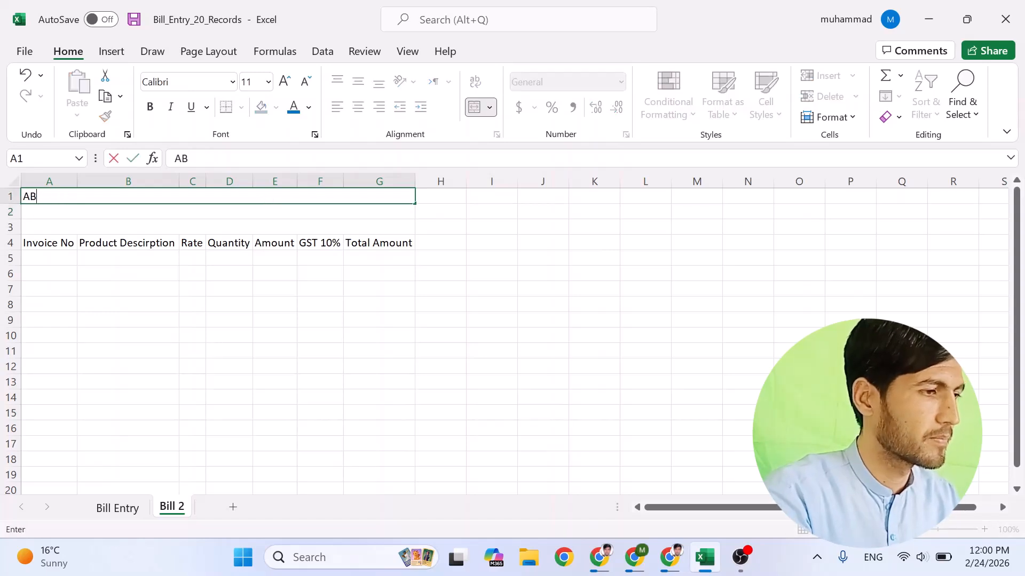
text(C STORE)
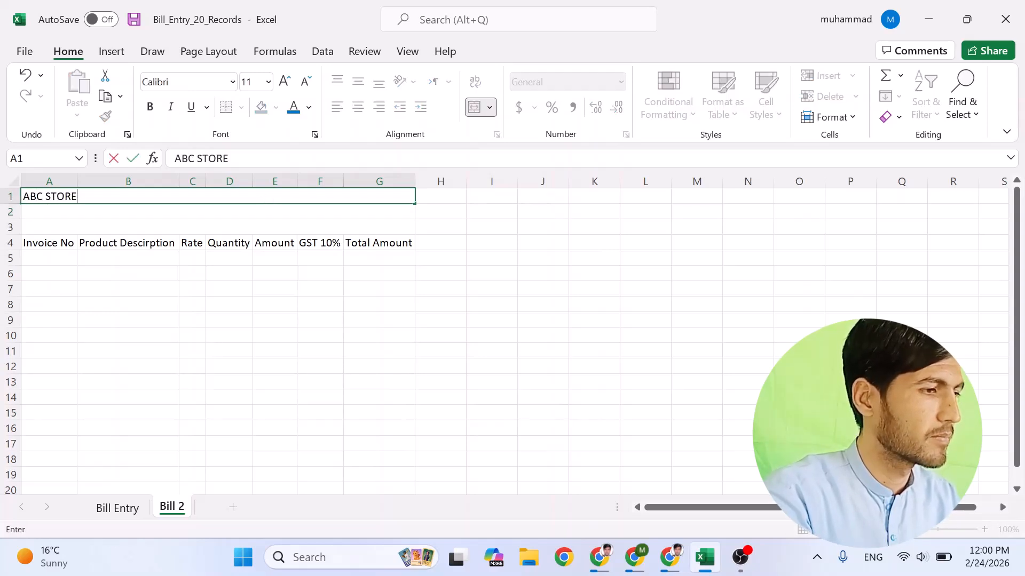
key(Return)
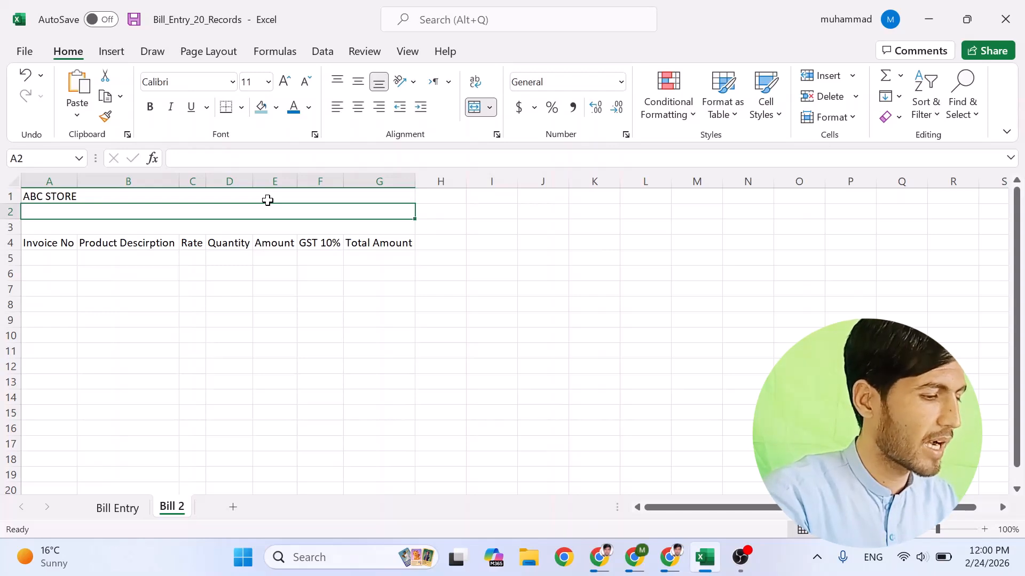
Step: Enter the store's address, including its shop number, in the merged cell of row 2
text(M)
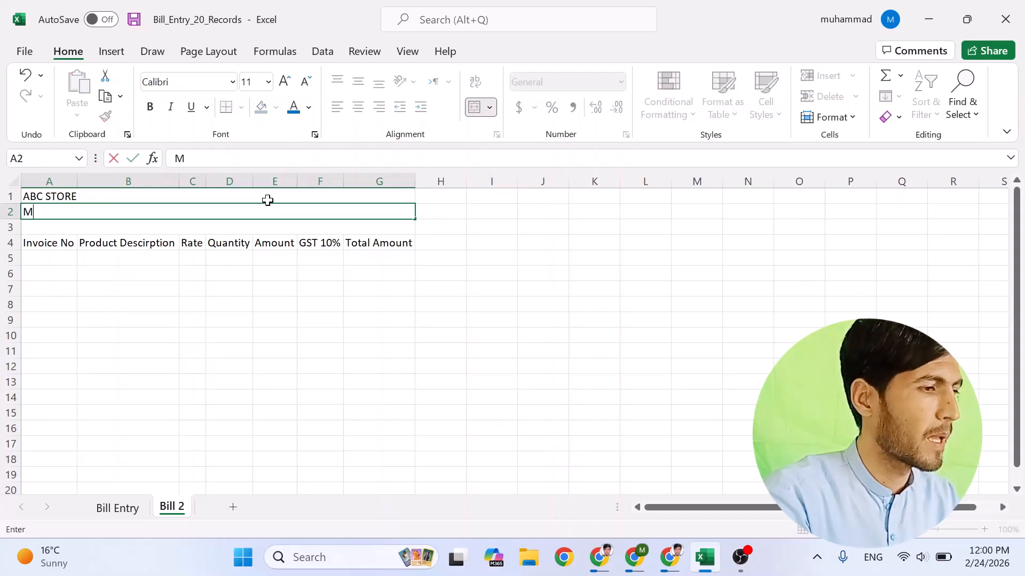
text(ain Road, )
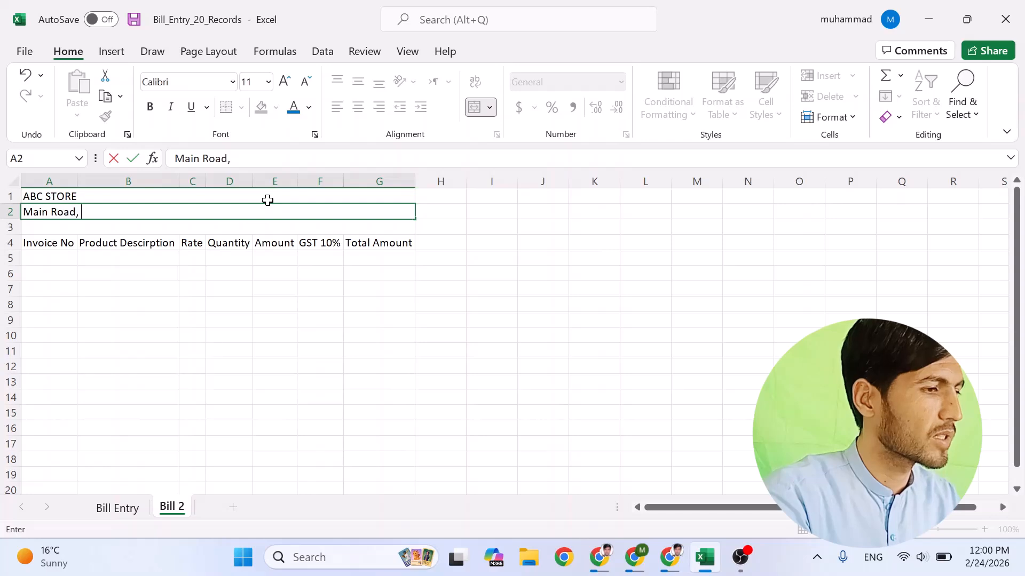
text(Main Street, Main Market, Shop )
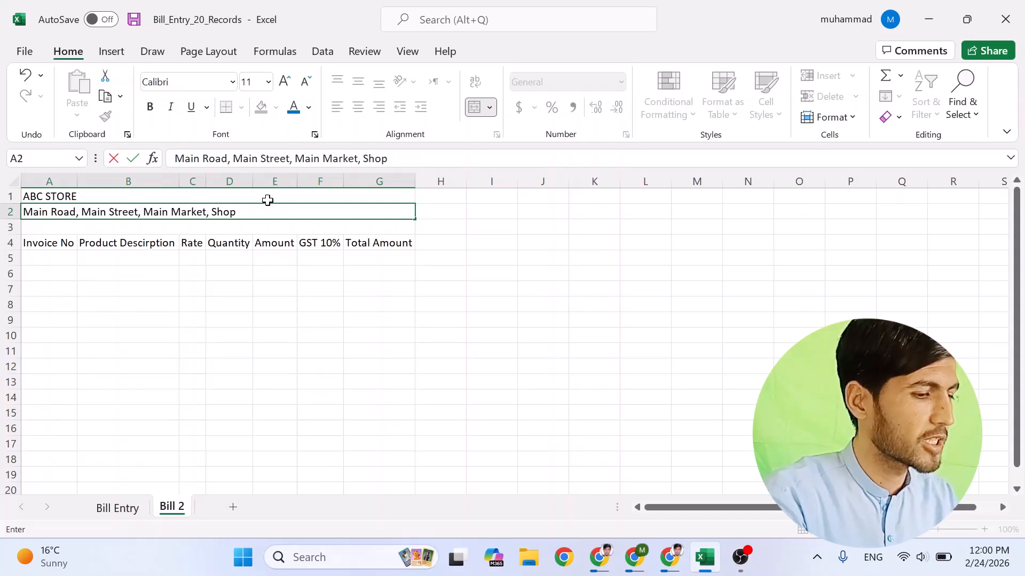
text(12)
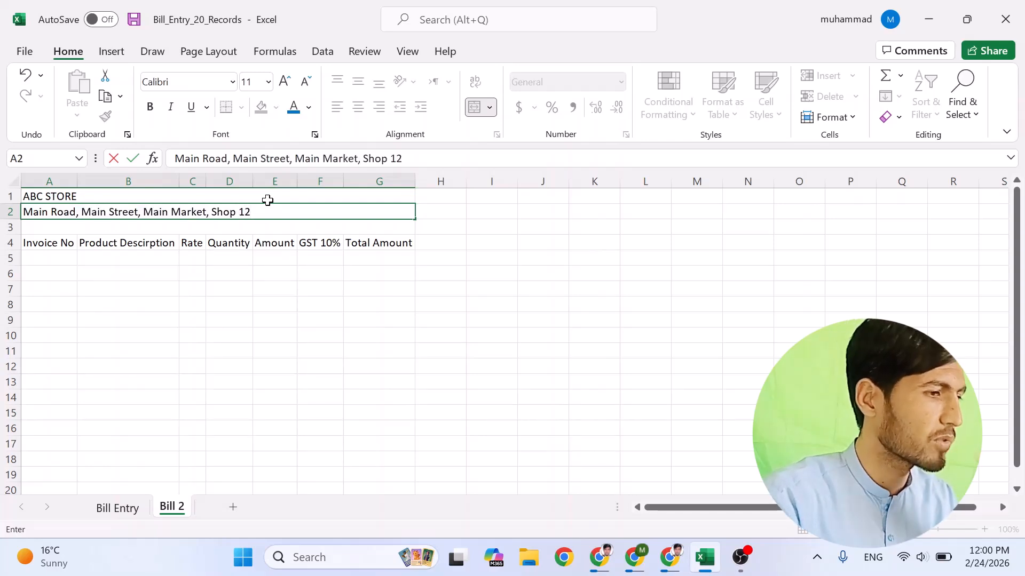
key(Return)
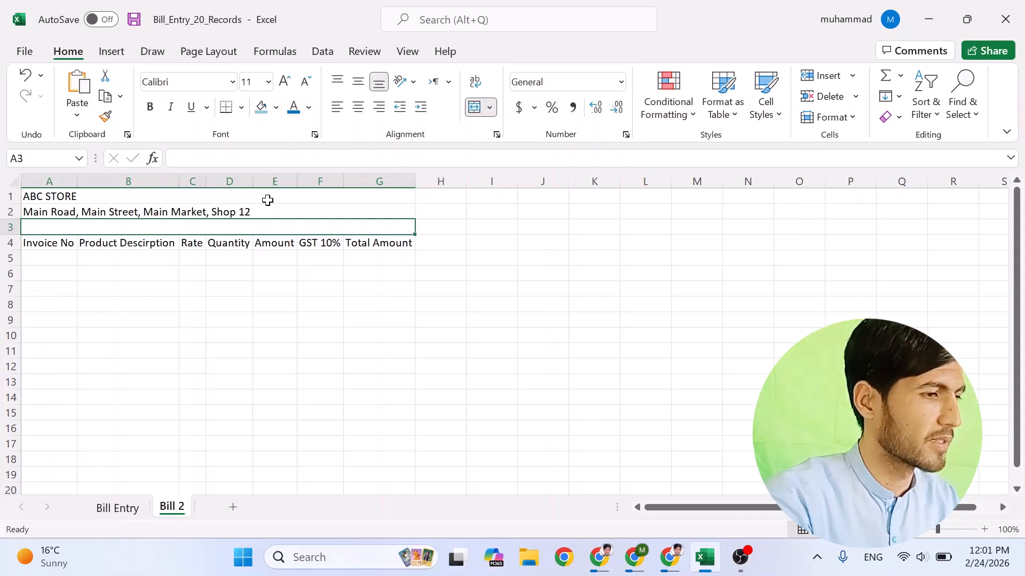
Step: Enter "Bill Entry" as the sheet heading in the merged cell of row 3
text(Bill )
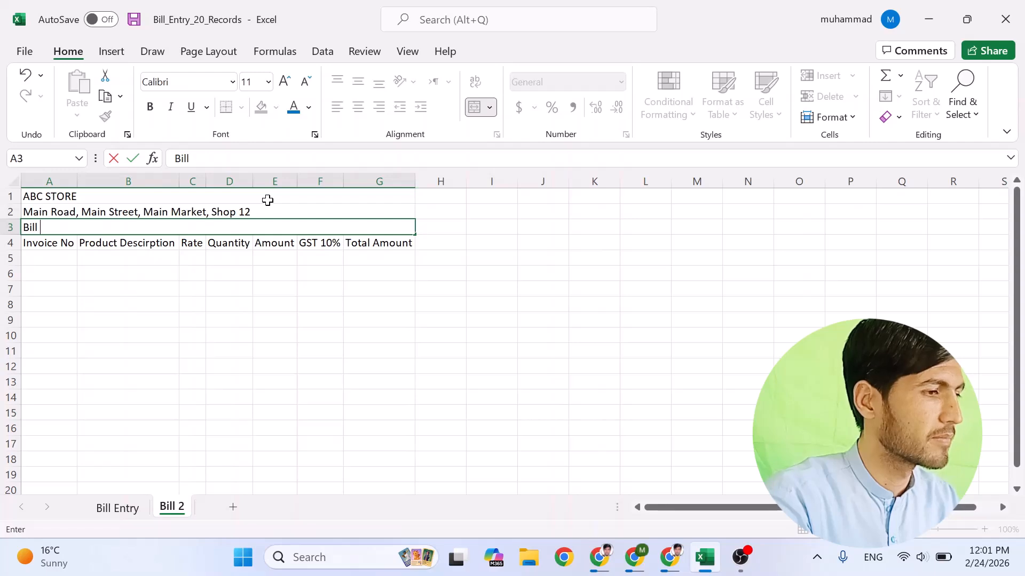
text(Entry)
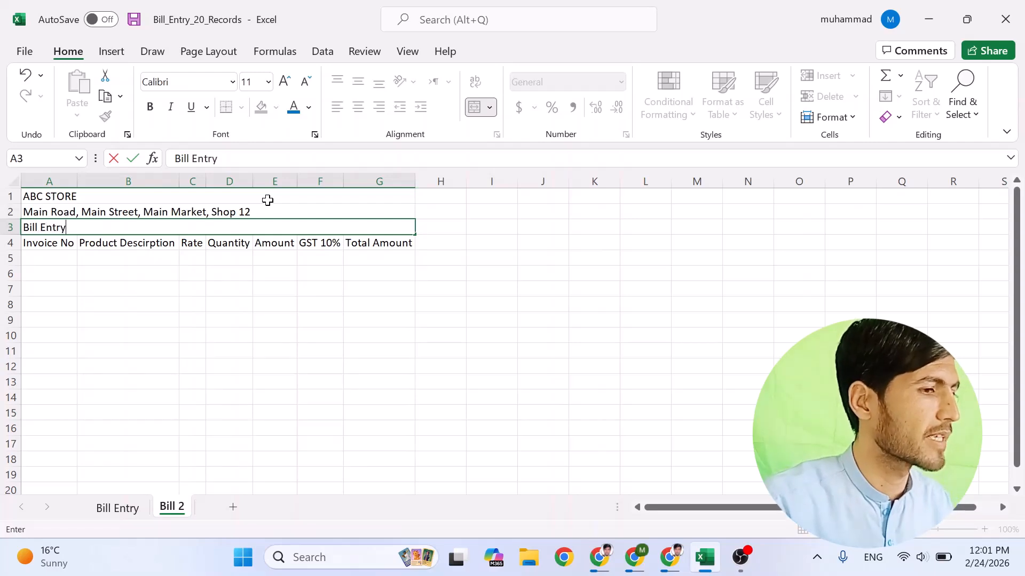
click(268, 200)
Step: Centre the text of the three merged title rows horizontally and vertically and make it bold
drag(268, 201, 268, 227)
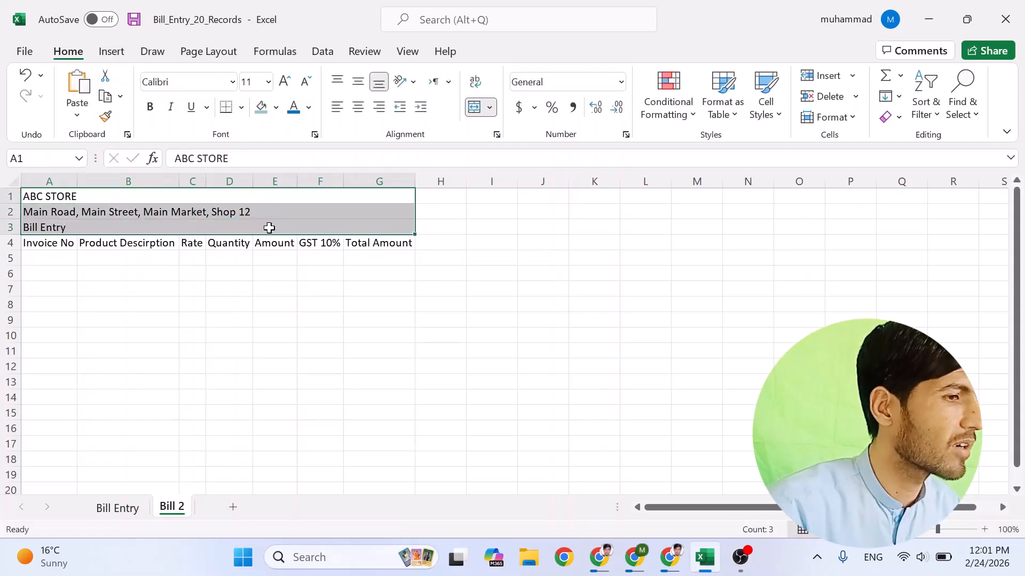
click(357, 108)
click(359, 82)
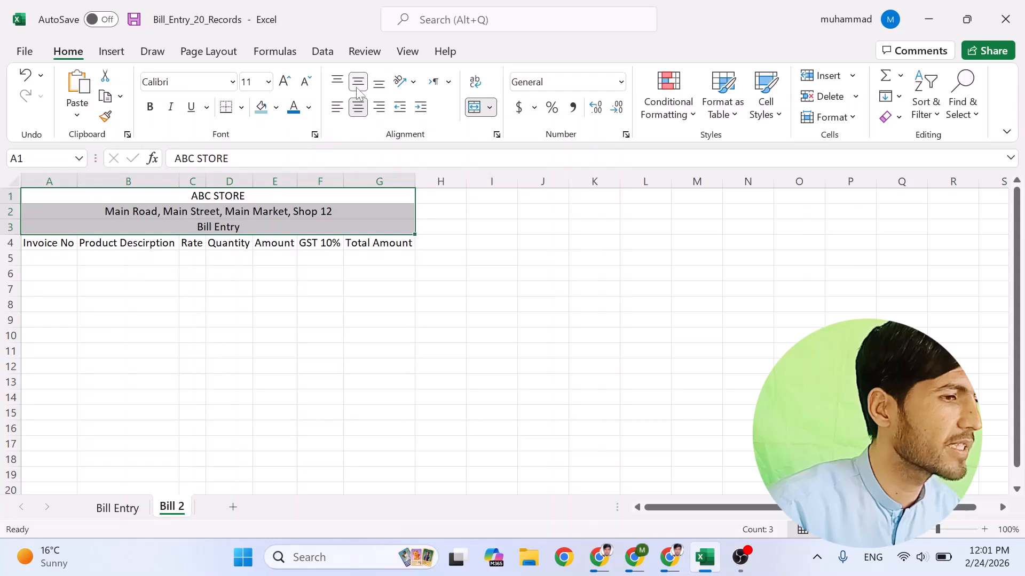
click(239, 208)
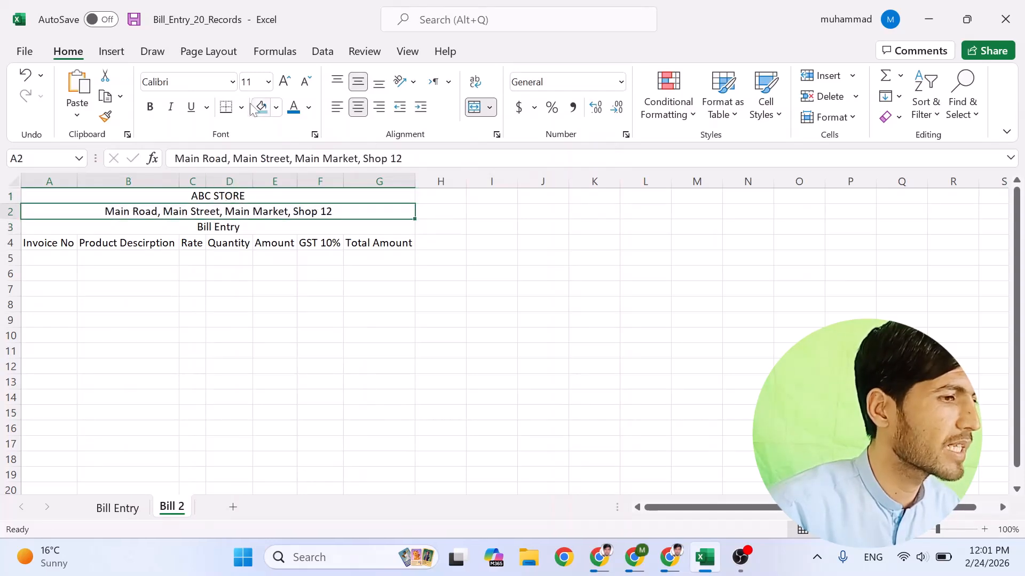
drag(234, 194, 239, 227)
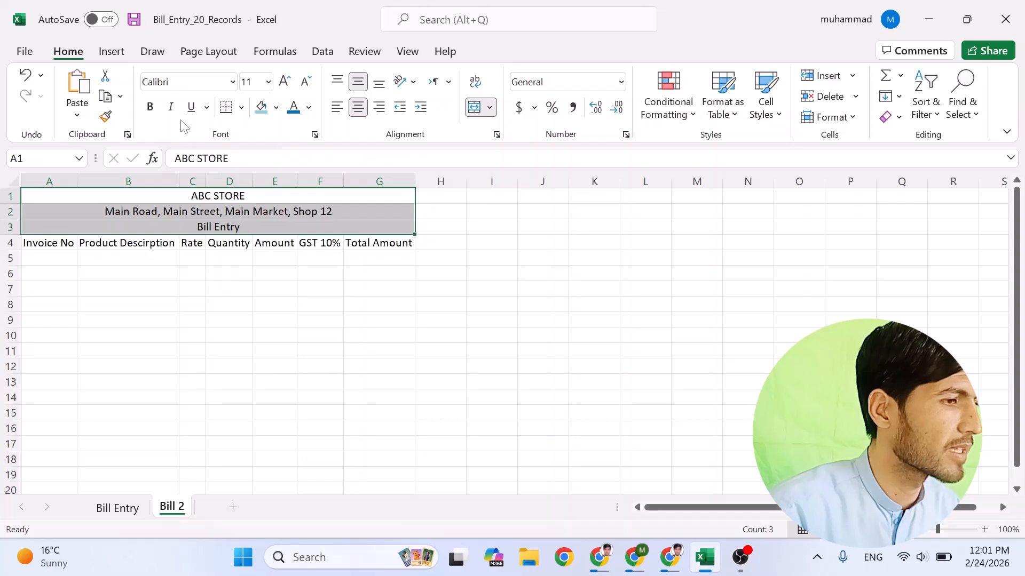
click(150, 107)
Step: Give the ABC STORE title cell a bright light blue fill and white text
click(230, 198)
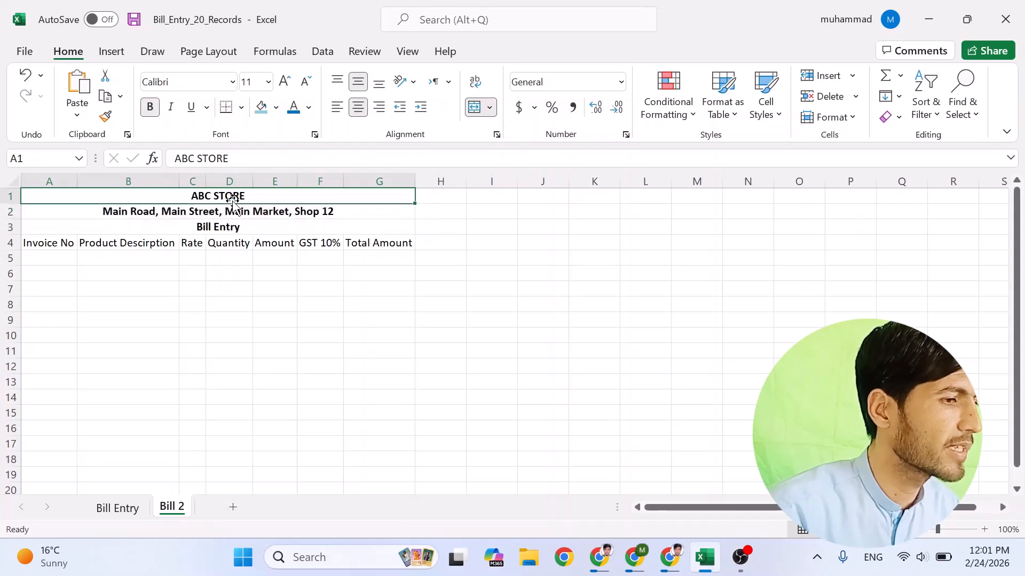
click(275, 107)
click(343, 258)
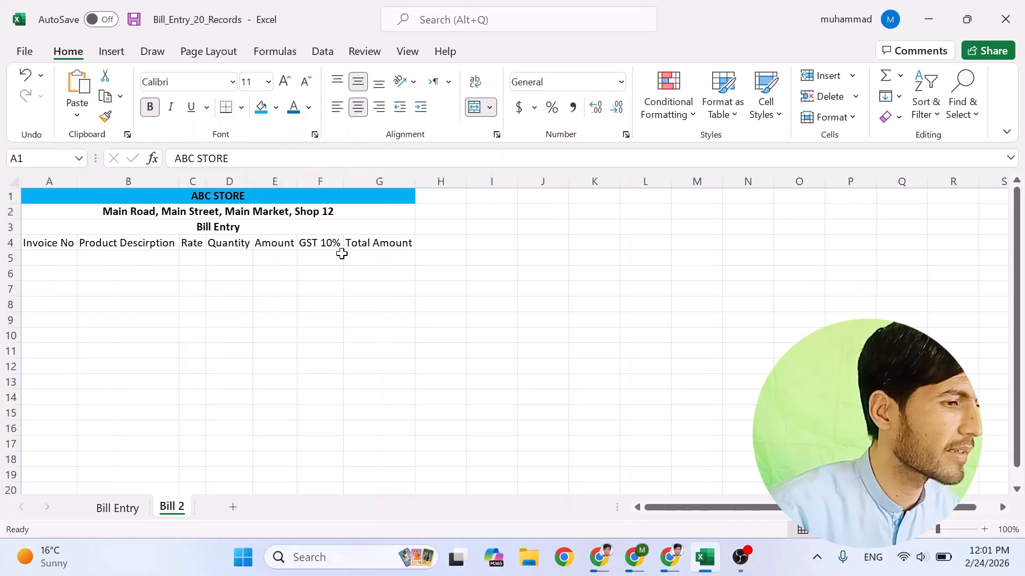
click(309, 108)
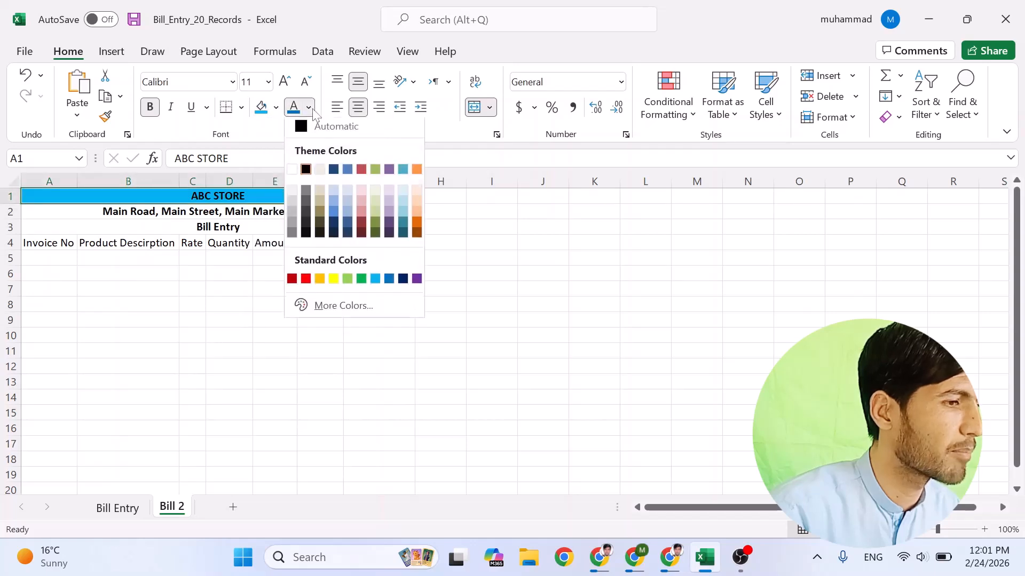
click(298, 170)
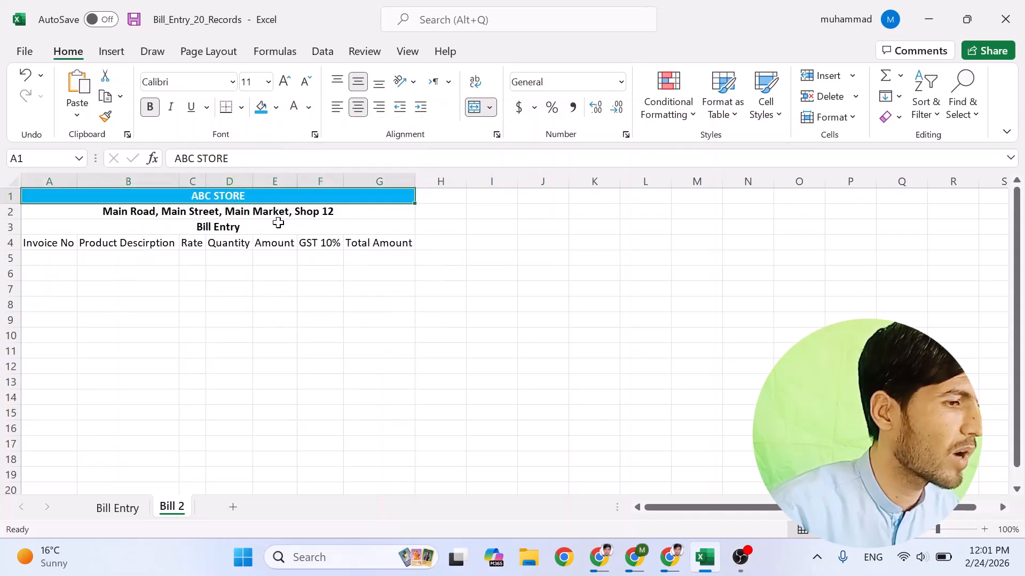
Step: Fill the address cell in row 2 with a pale blue theme colour
click(264, 214)
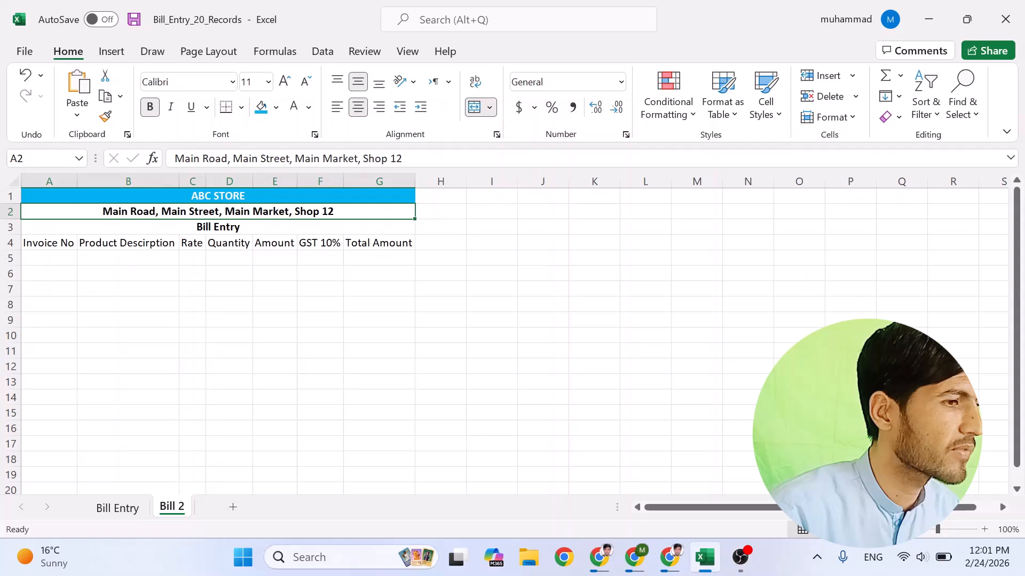
click(276, 108)
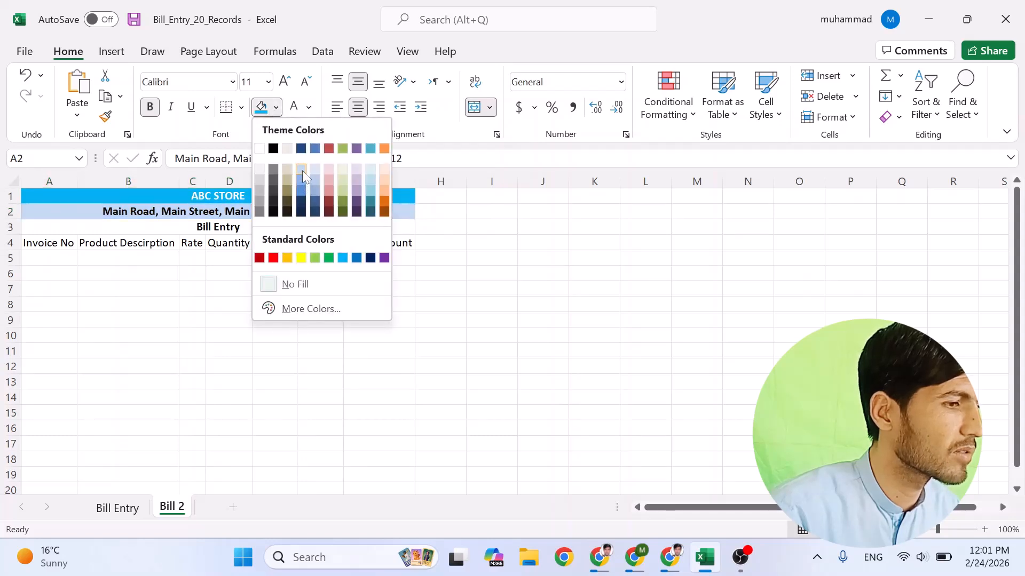
click(302, 182)
Step: Give the Bill Entry cell in row 3 the standard blue fill and yellow text
click(264, 230)
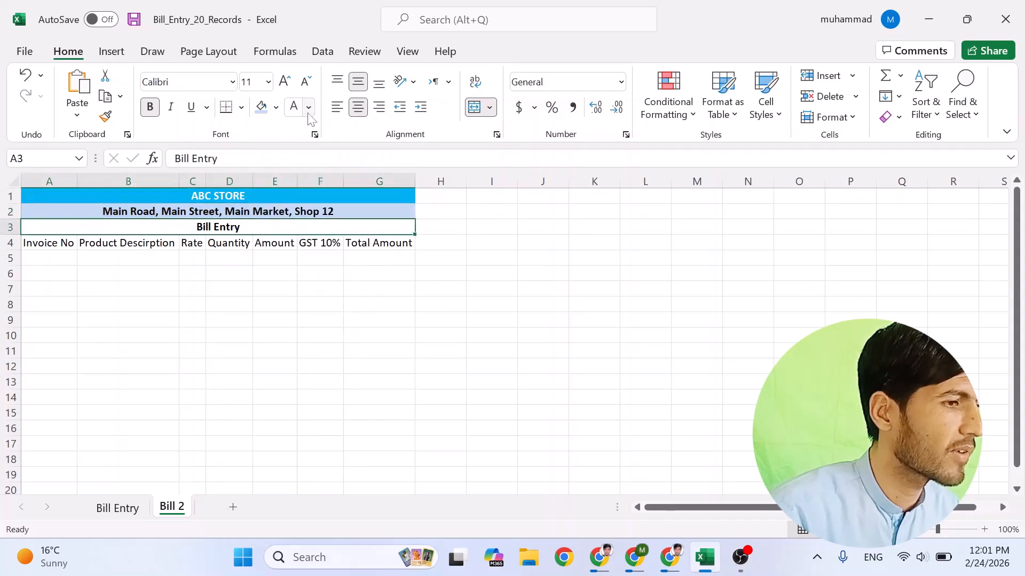
click(276, 107)
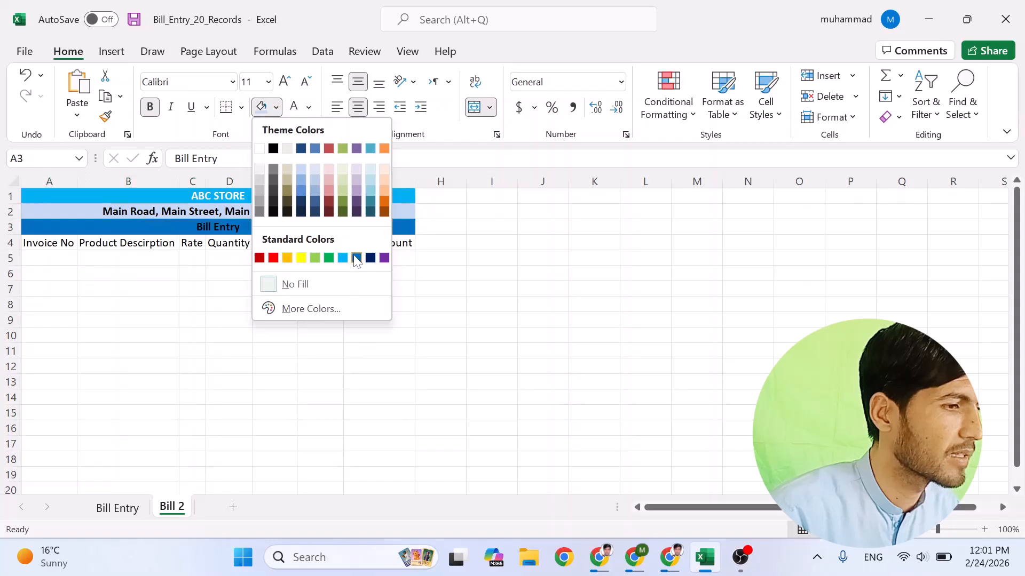
click(356, 258)
click(308, 107)
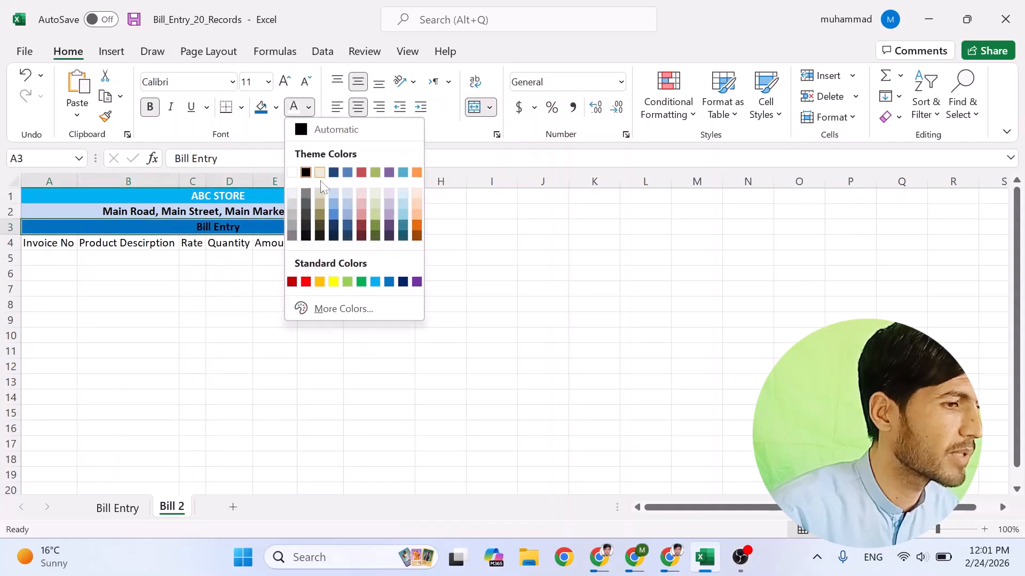
click(331, 277)
Step: Increase the font size of the ABC STORE title in row 1 to 18
drag(230, 196, 231, 216)
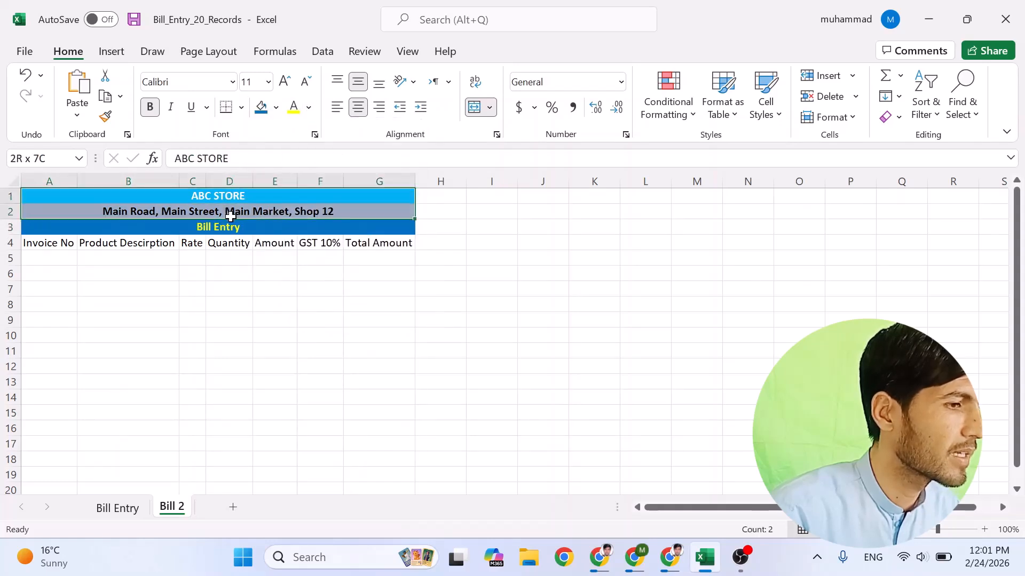
click(234, 197)
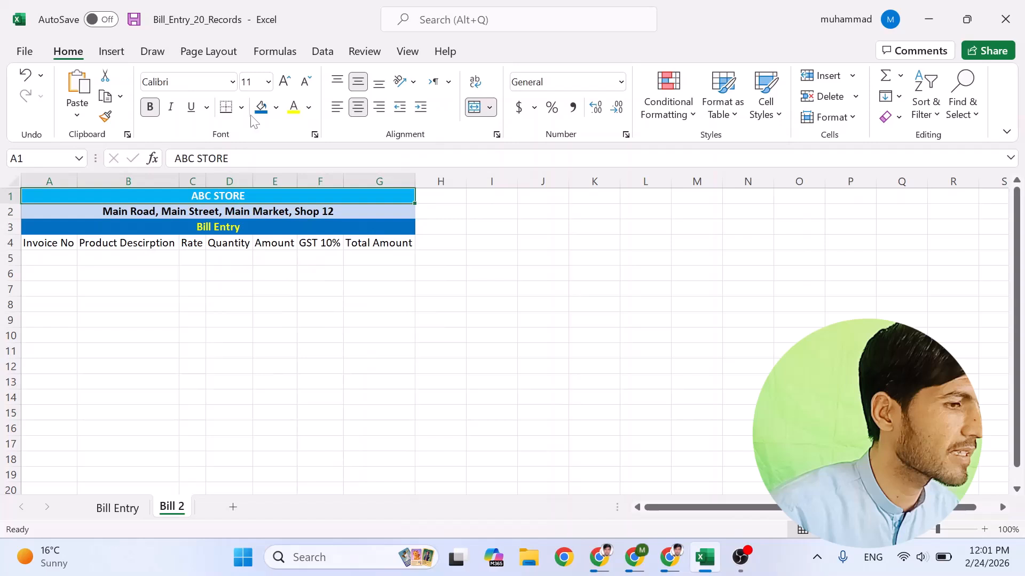
click(285, 82)
click(284, 81)
click(284, 82)
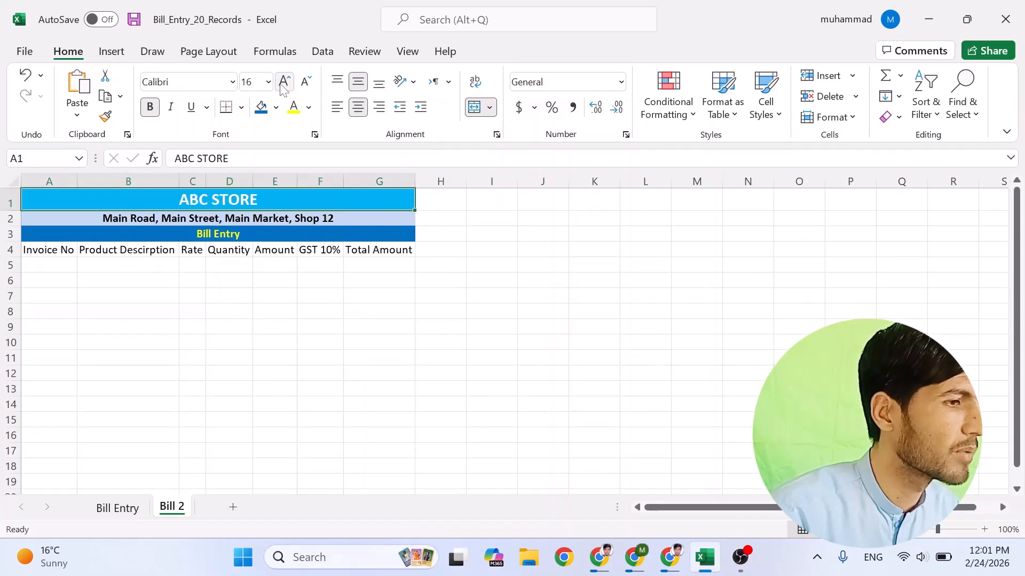
click(285, 82)
Step: Increase the font size of the Bill Entry heading in row 3 to 18
click(247, 237)
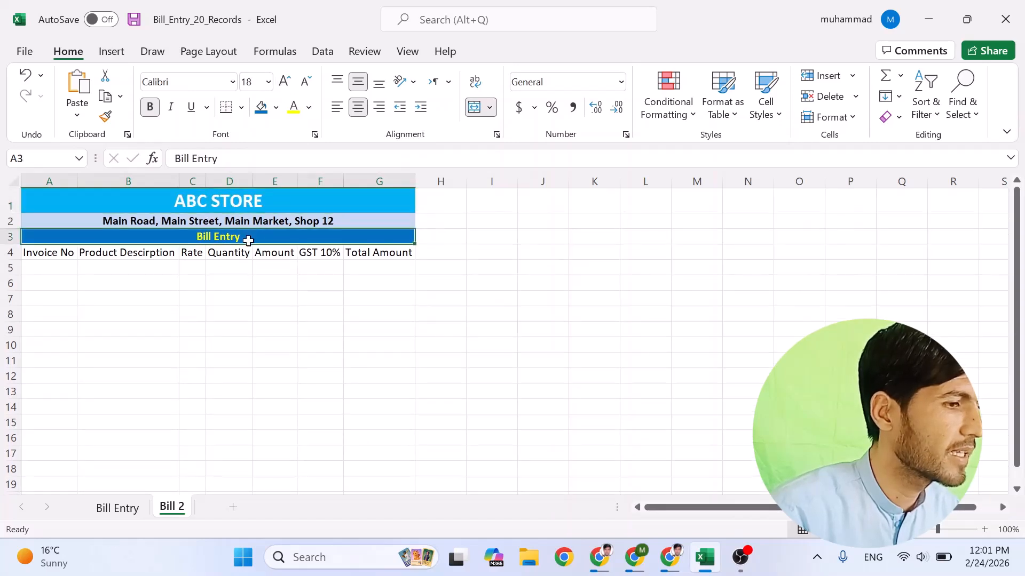
click(284, 83)
click(284, 83)
click(284, 82)
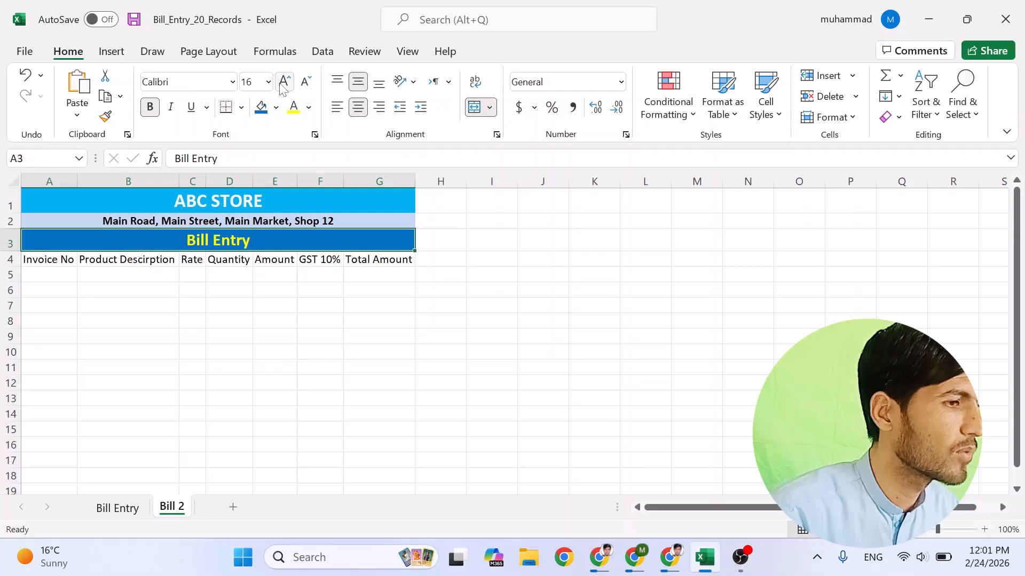
click(284, 83)
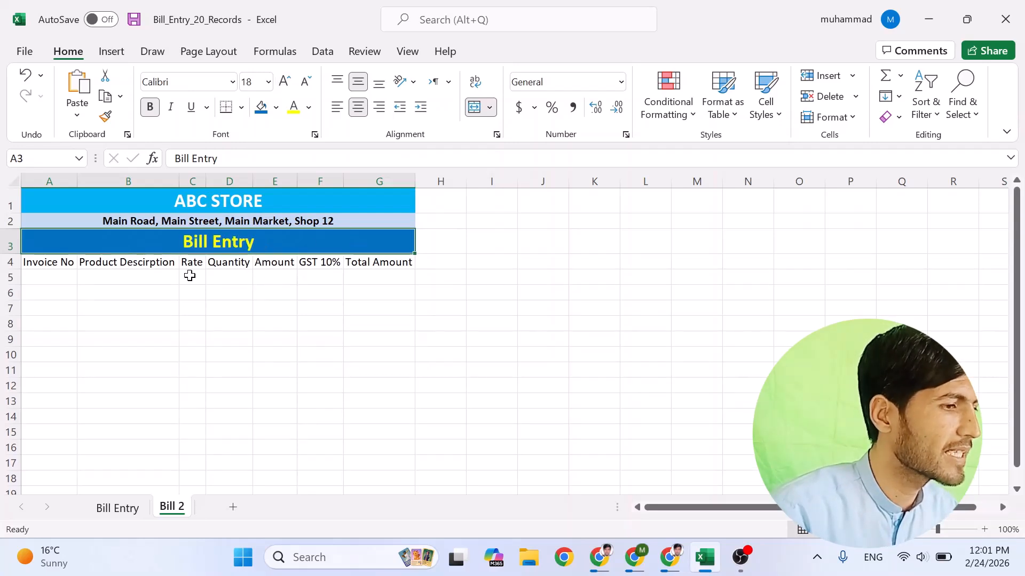
Step: Set the font size of A4:G18 to 14 and autofit columns A to G to the enlarged header text
click(65, 283)
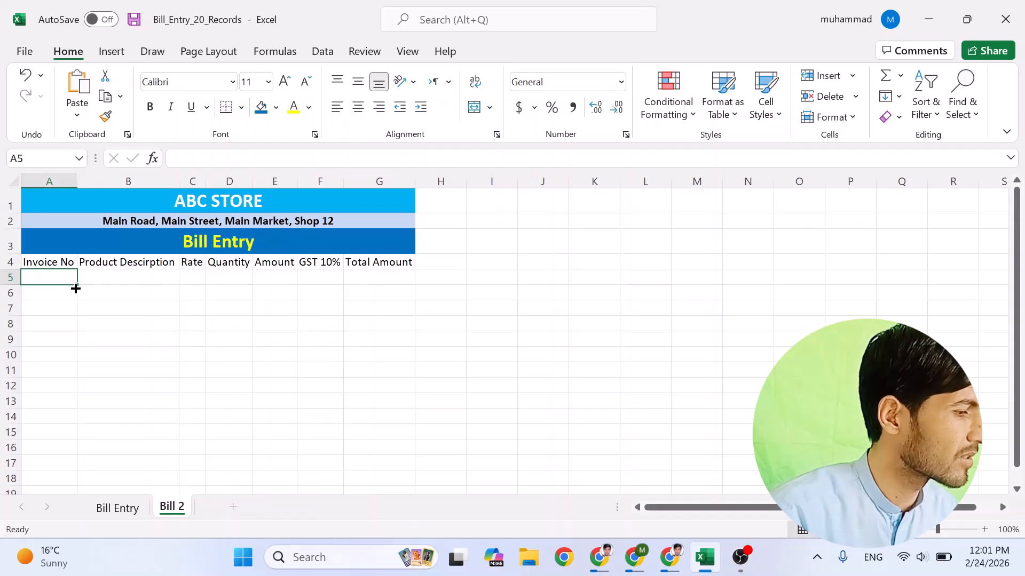
drag(50, 262, 379, 479)
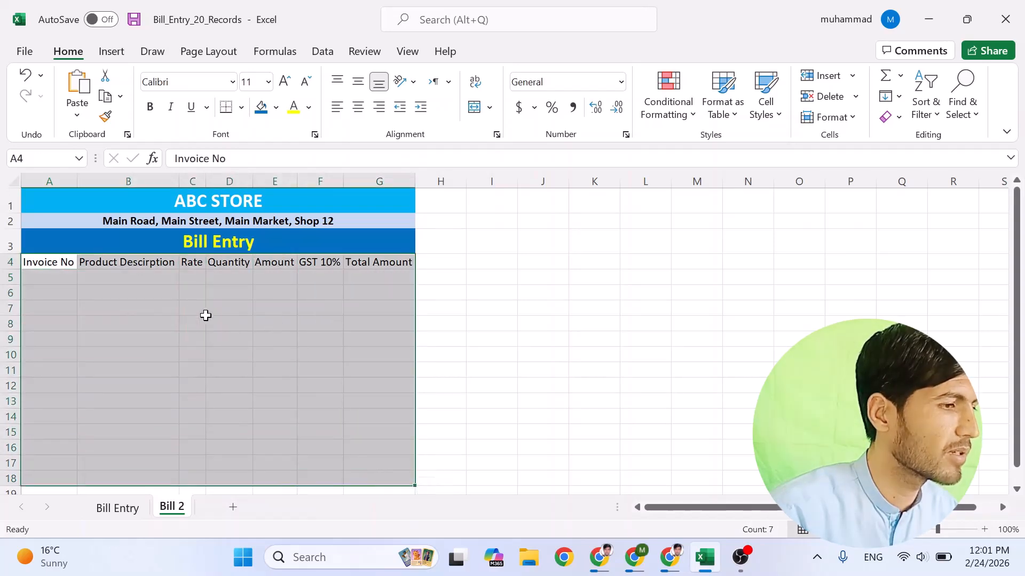
click(252, 82)
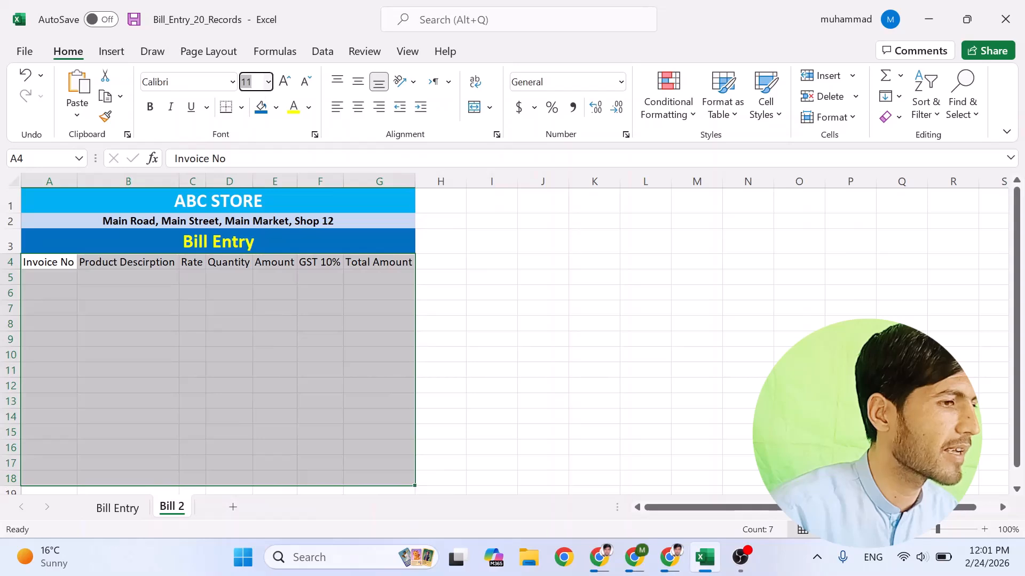
text(14)
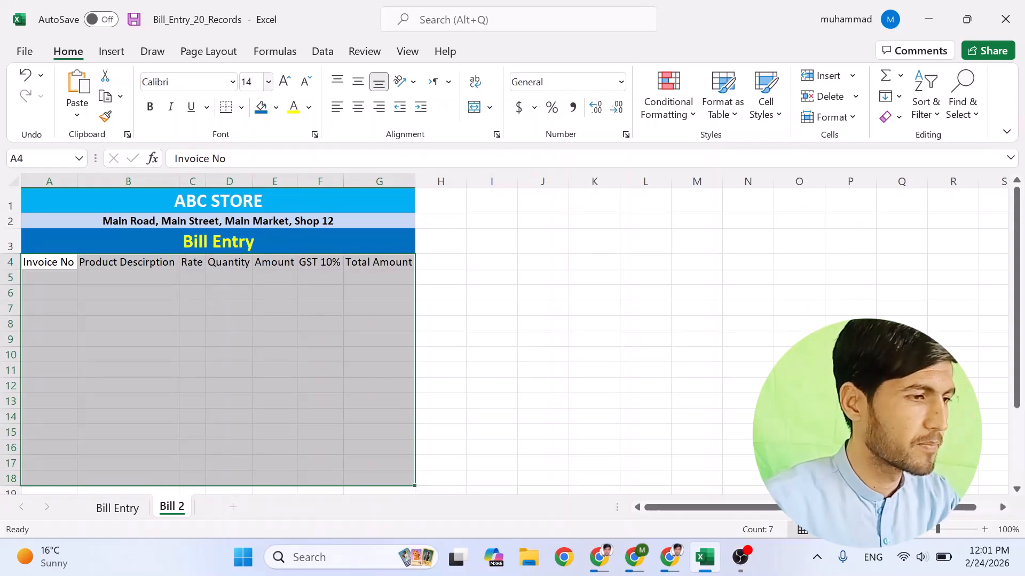
key(Return)
click(262, 324)
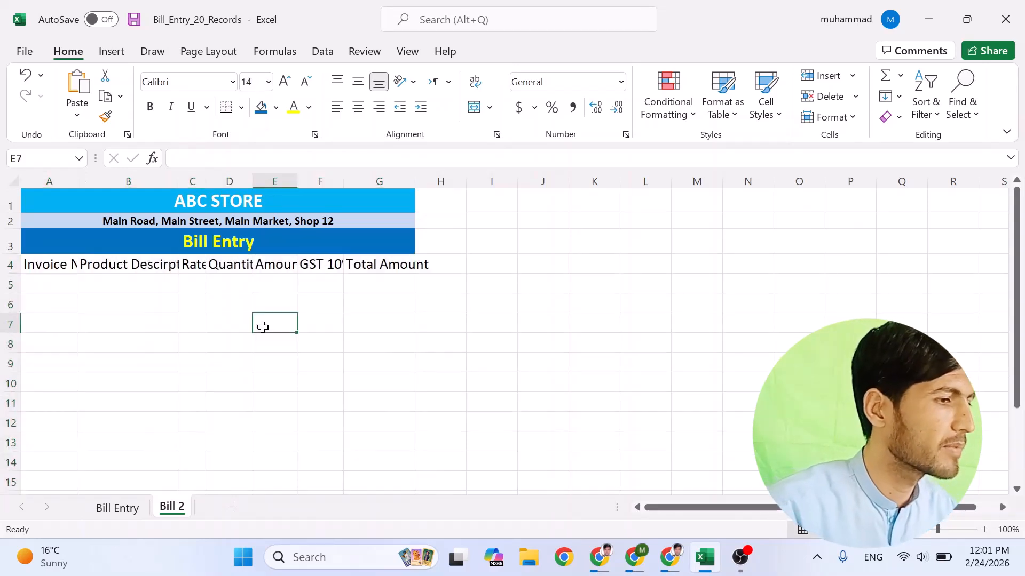
double_click(77, 182)
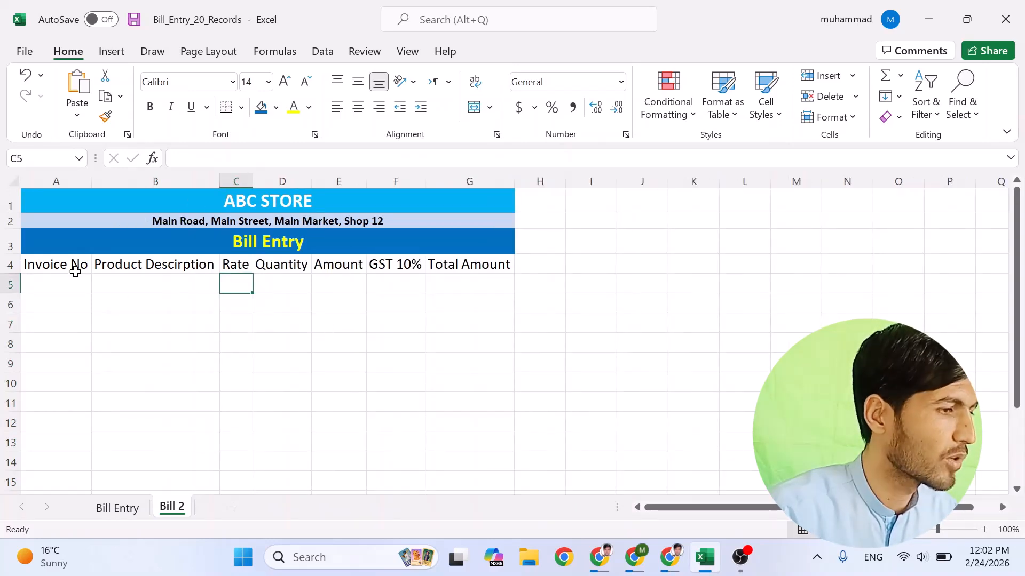
Step: Convert the range A4:G15 on the Bill 2 sheet into a table, using row 4 as its headers
drag(75, 267, 436, 484)
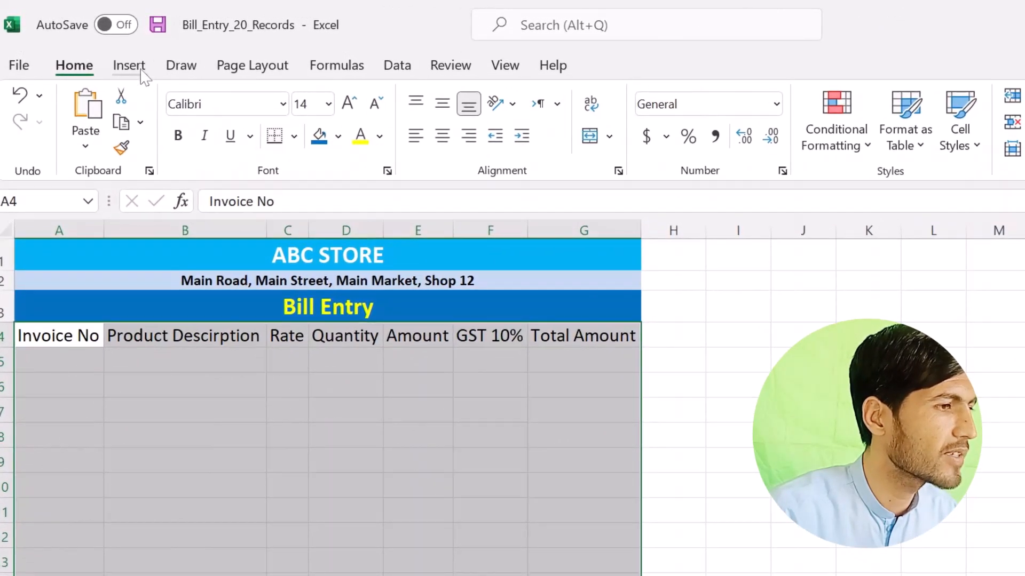
click(111, 51)
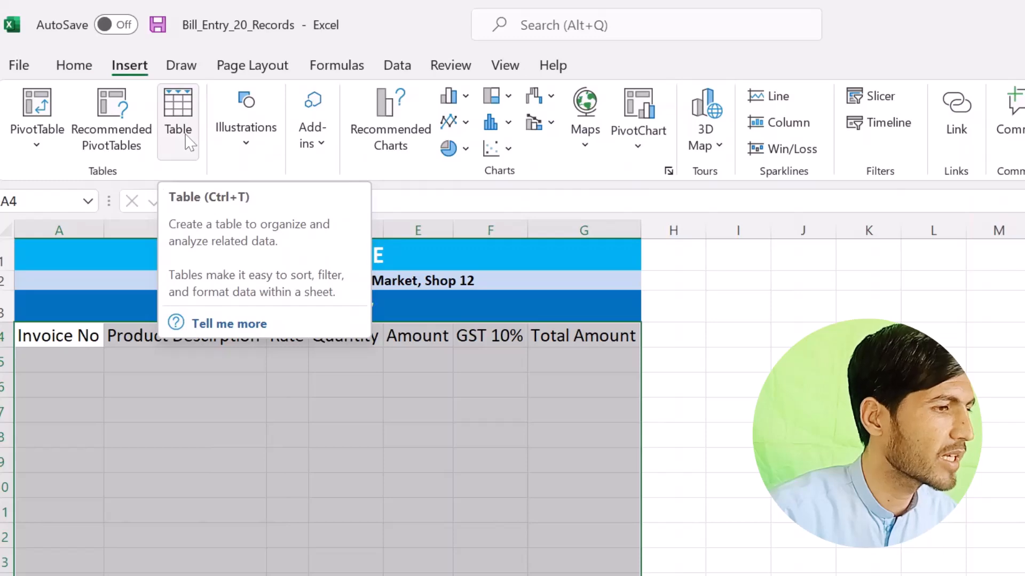
click(185, 139)
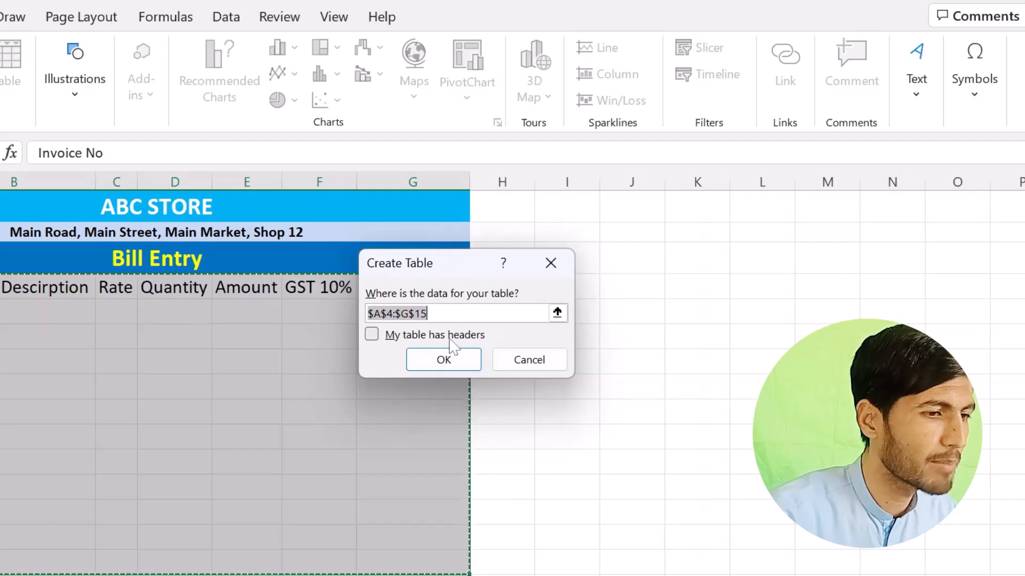
click(372, 338)
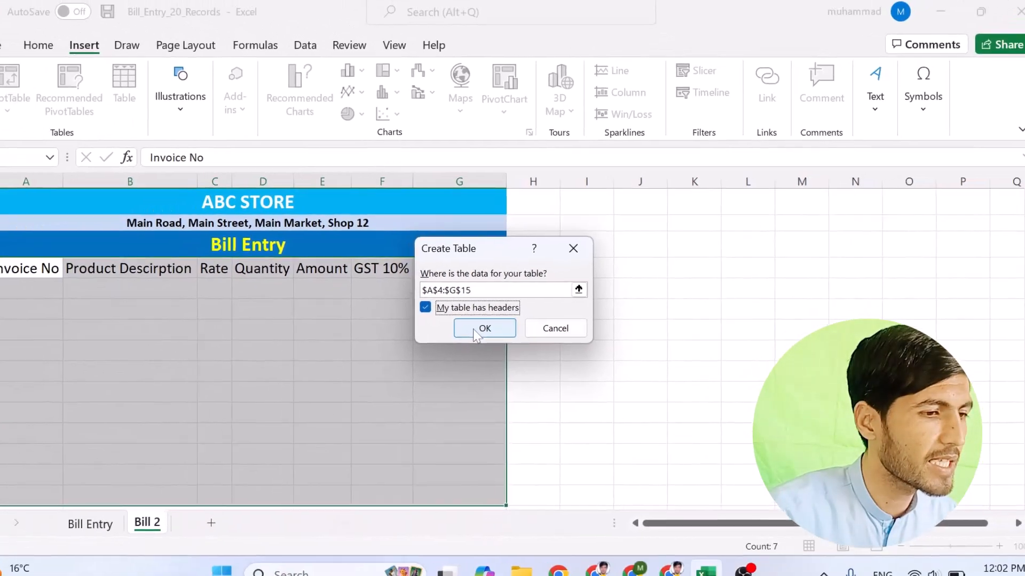
click(473, 329)
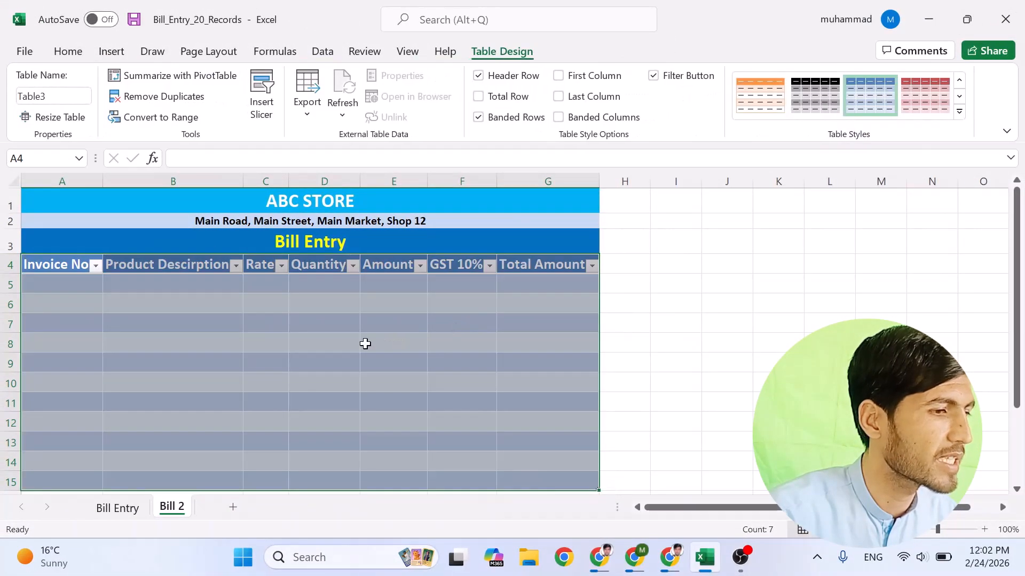
click(339, 344)
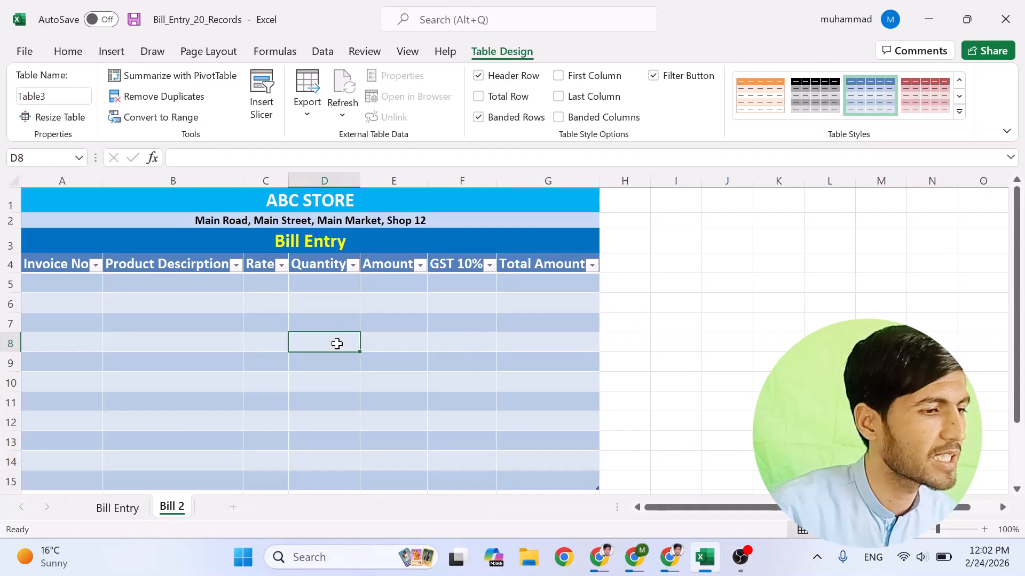
Step: Enter the sample text lsdf in A16, directly below the table, to extend the table by one row
scroll(337, 344, down, 1)
scroll(336, 343, down, 1)
scroll(337, 344, up, 2)
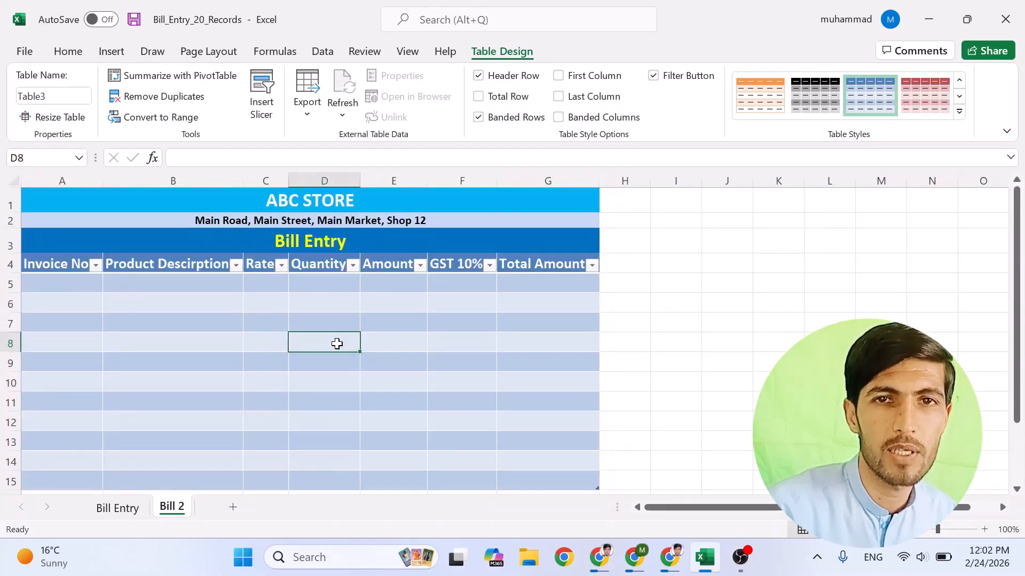
scroll(307, 362, down, 2)
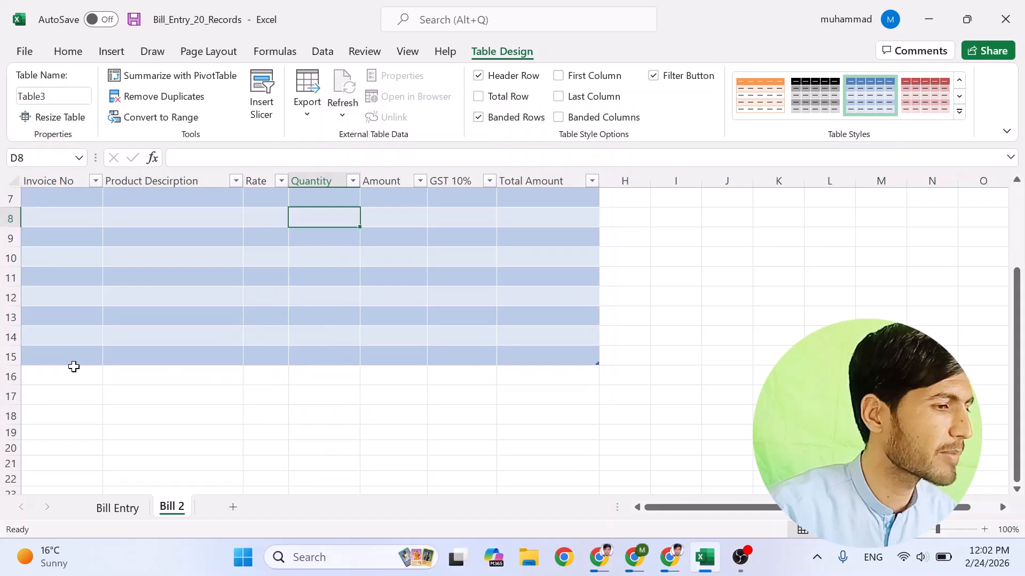
click(73, 376)
text(Is)
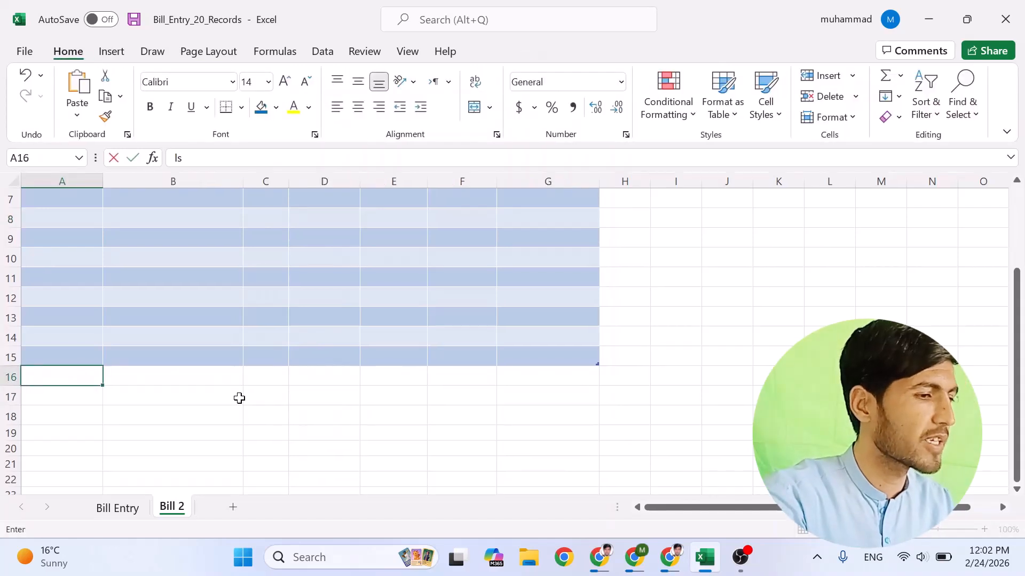
text(df)
key(Return)
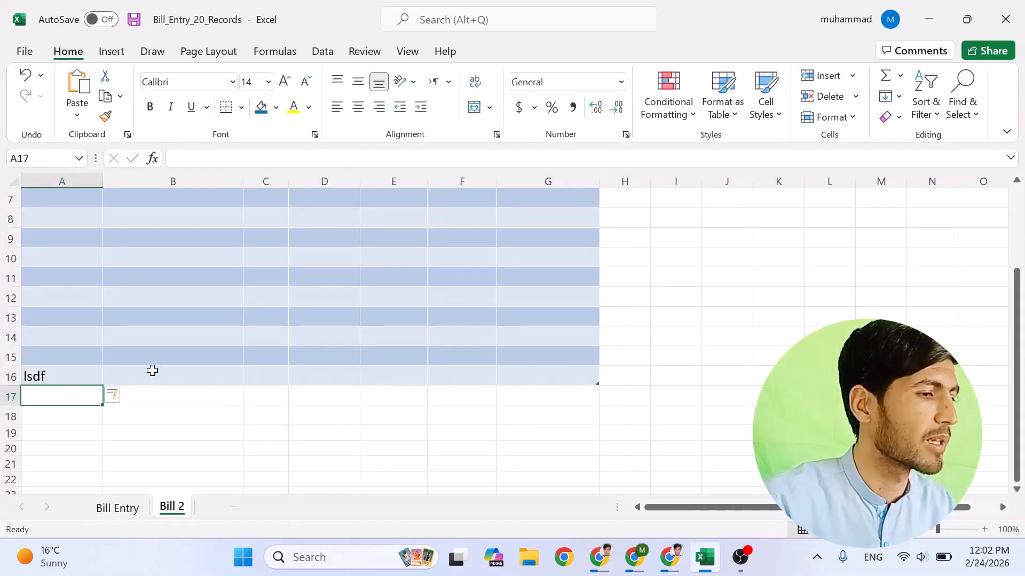
drag(67, 377, 499, 377)
click(499, 377)
scroll(405, 368, up, 2)
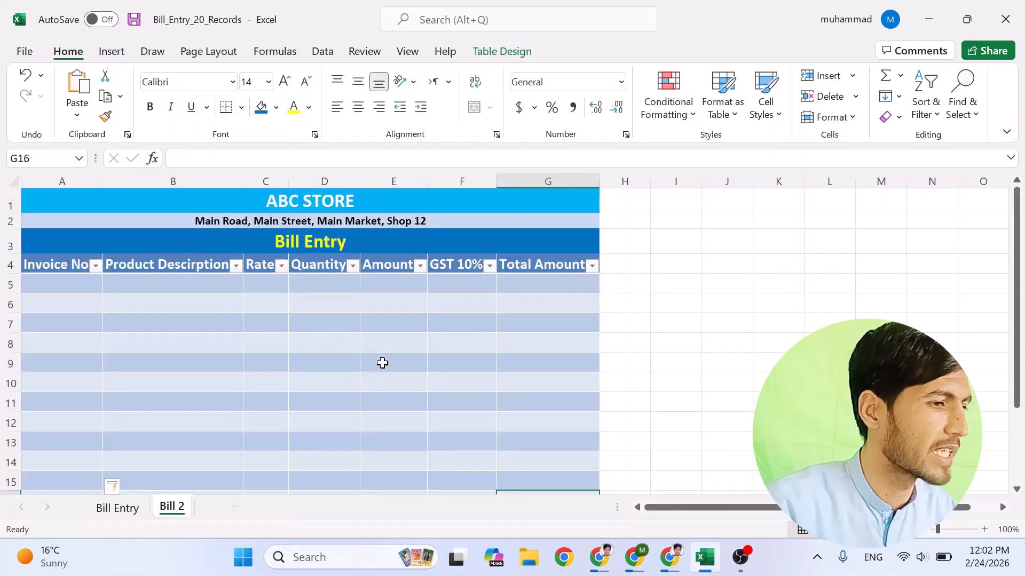
click(235, 265)
click(252, 282)
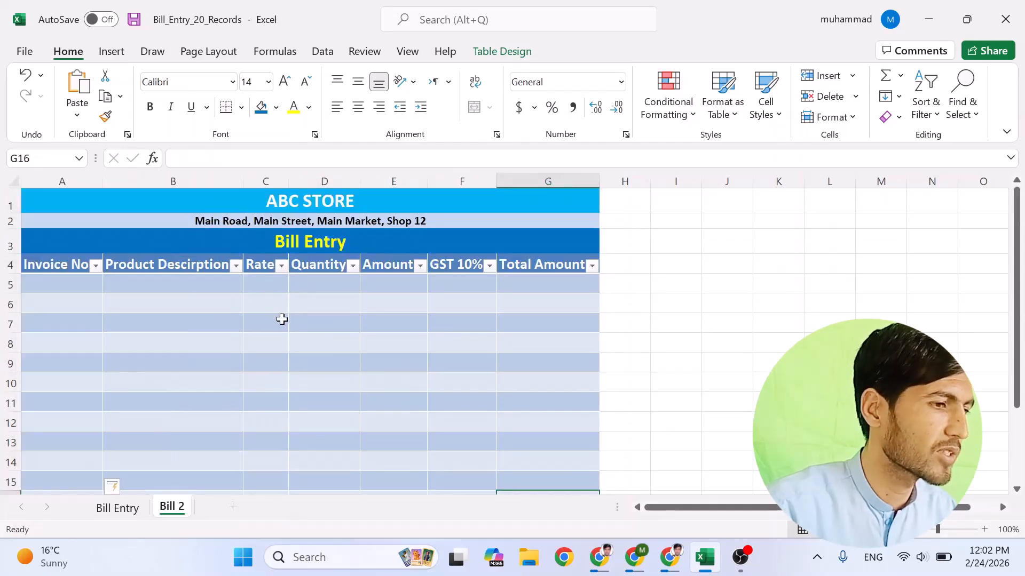
scroll(254, 320, down, 1)
scroll(254, 321, up, 1)
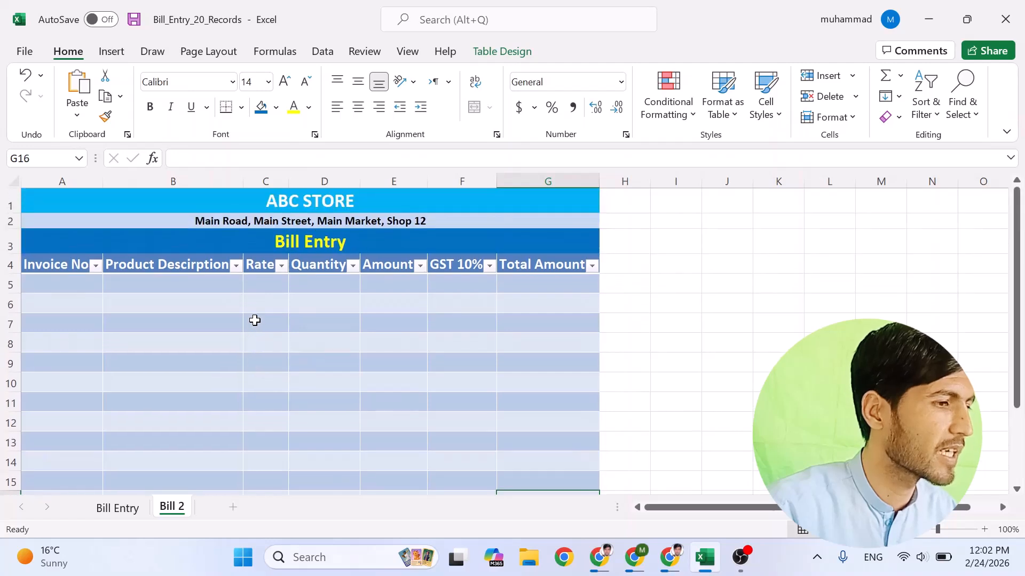
Step: Apply the White, Table Style Light 1 style to the bill table and turn off its banded rows
click(169, 300)
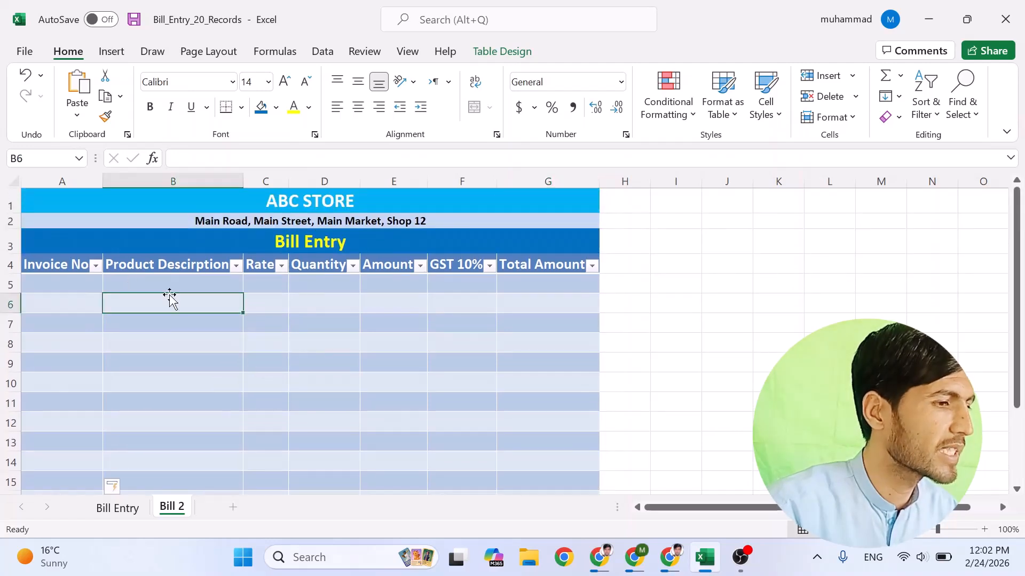
click(502, 58)
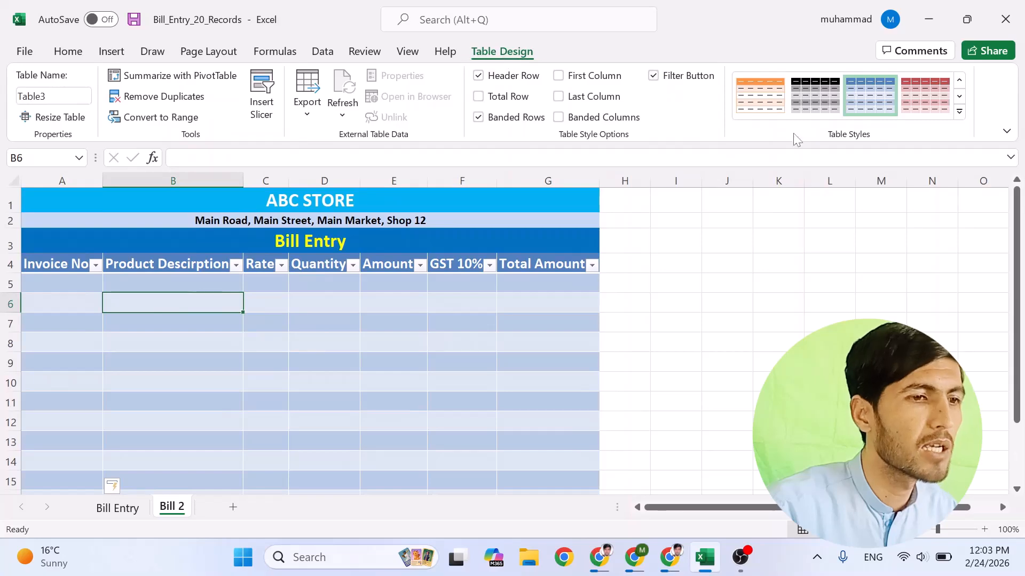
click(959, 113)
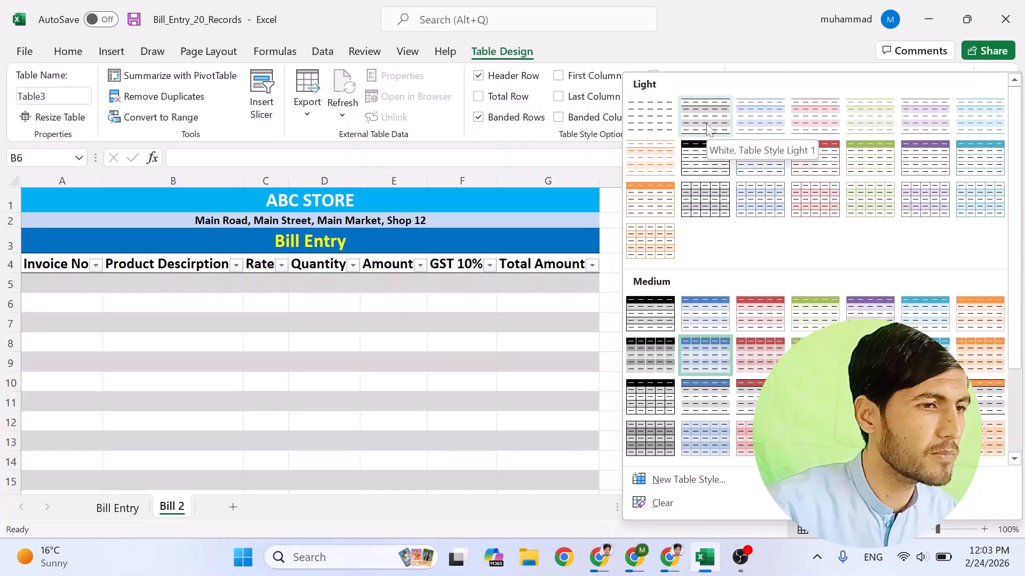
click(707, 129)
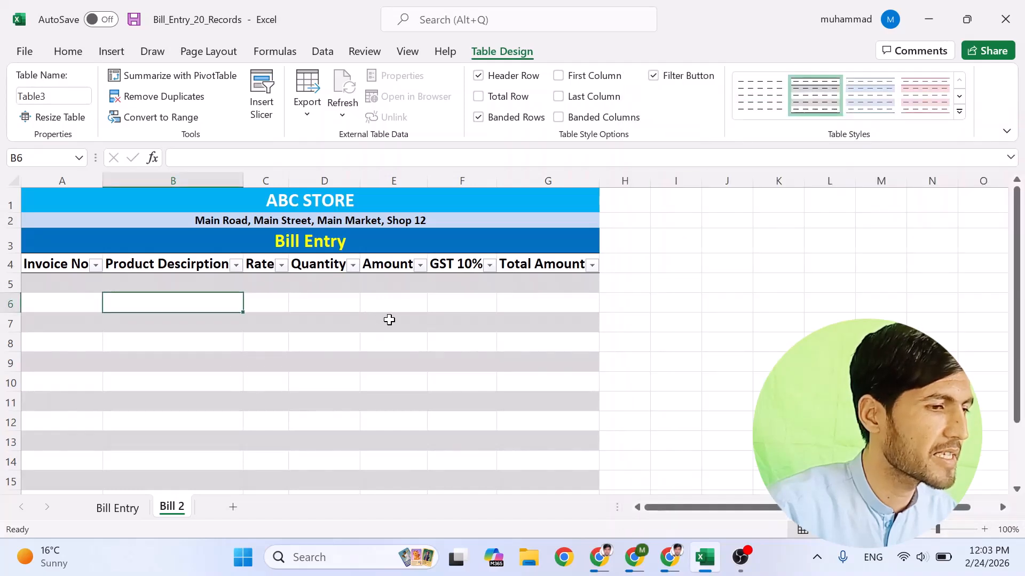
click(499, 121)
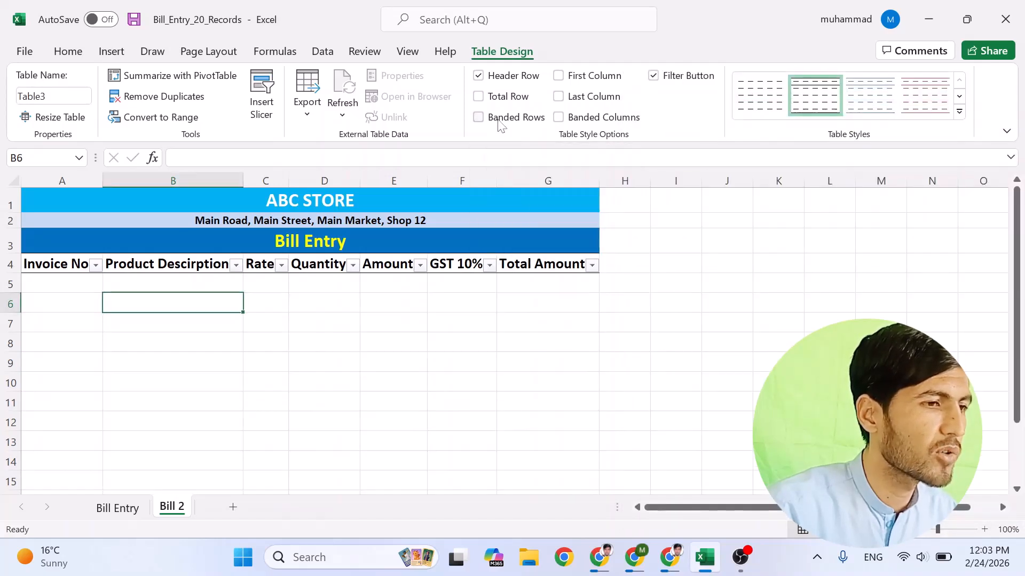
click(441, 342)
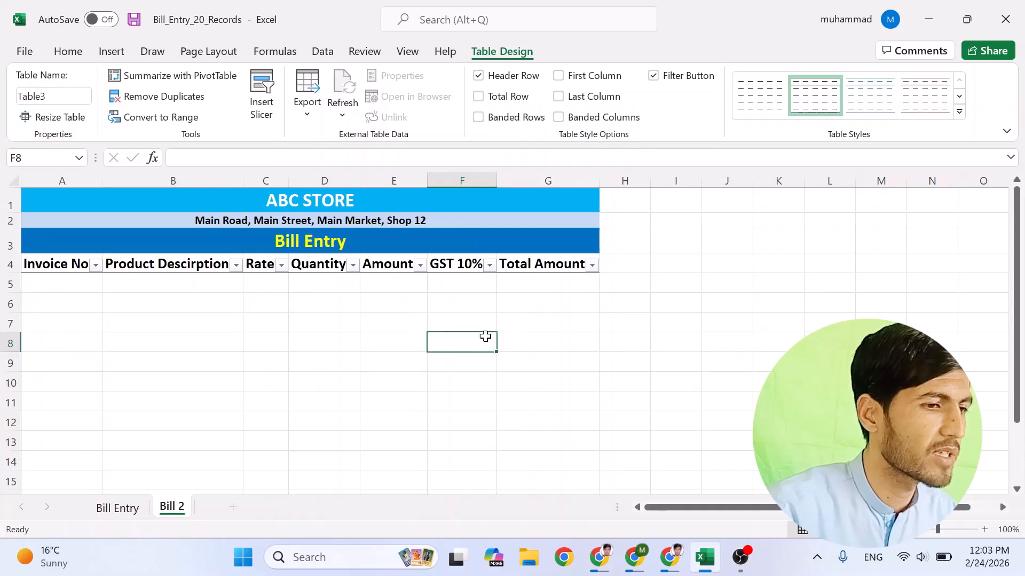
scroll(486, 340, down, 2)
scroll(446, 350, up, 2)
scroll(441, 355, down, 2)
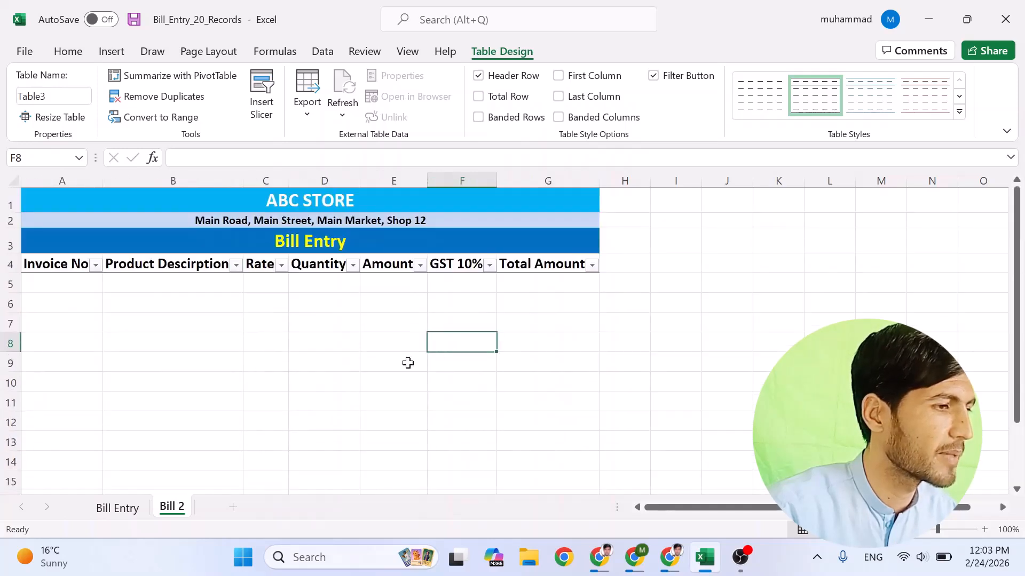
scroll(407, 362, up, 2)
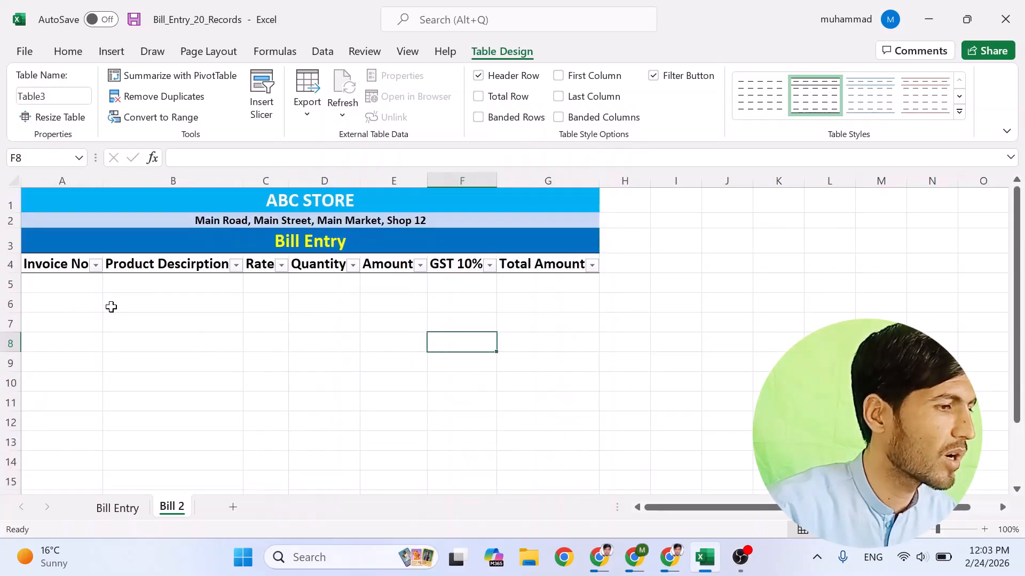
Step: Fill in the first table record in row 5 with the invoice number, product Keyboard, rate 100 and quantity 3
click(82, 287)
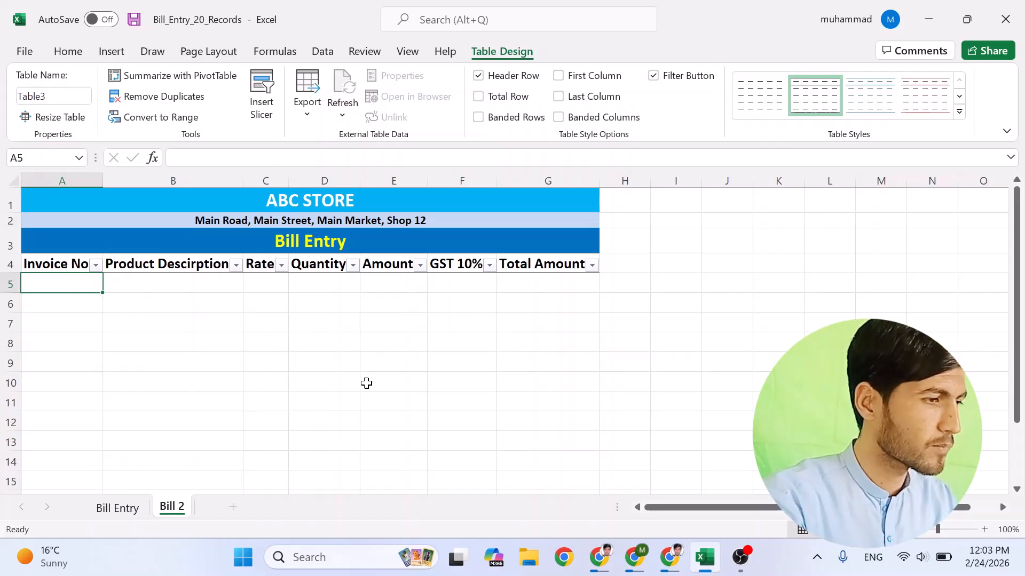
text(ES)
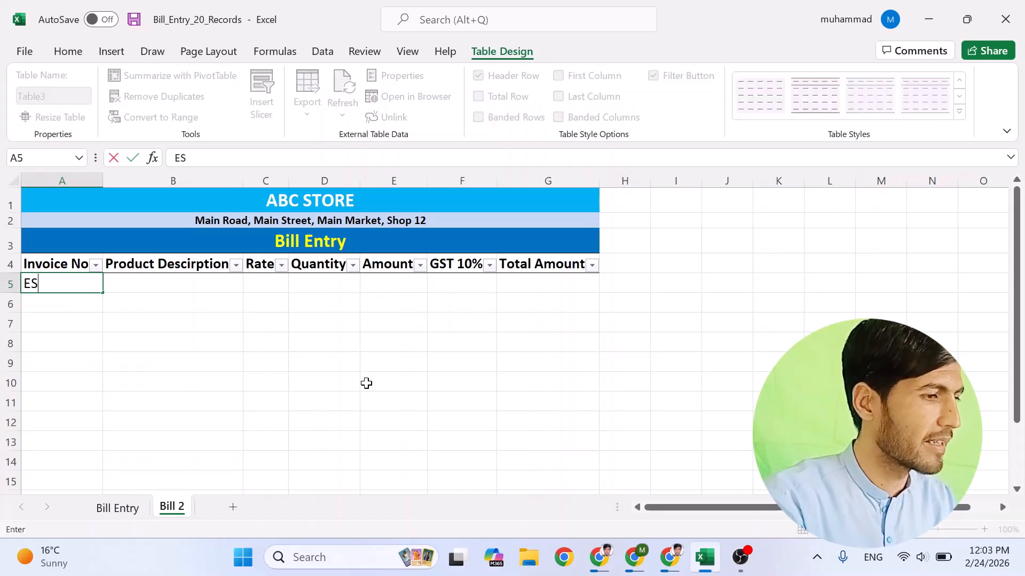
text(1001)
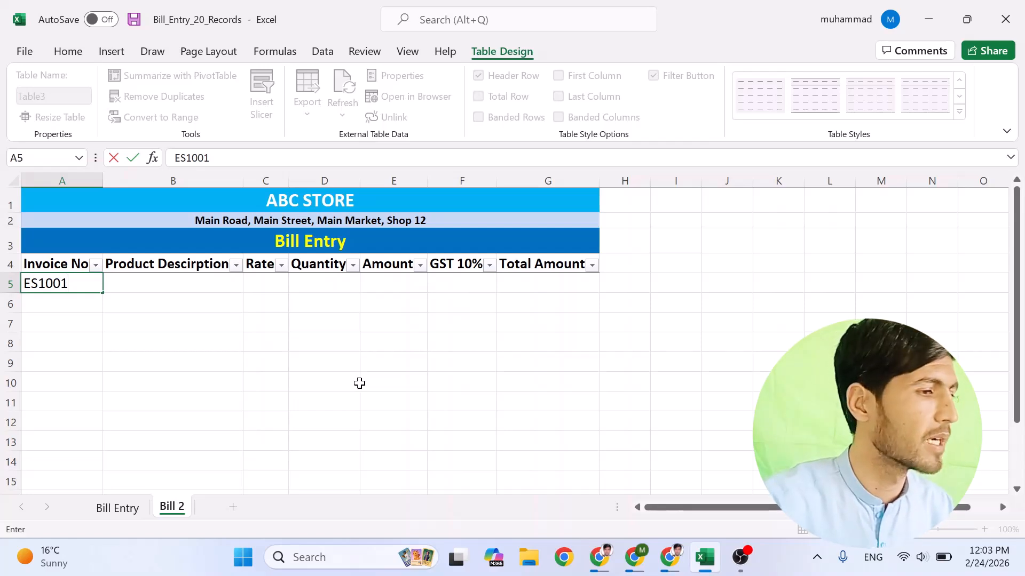
click(194, 293)
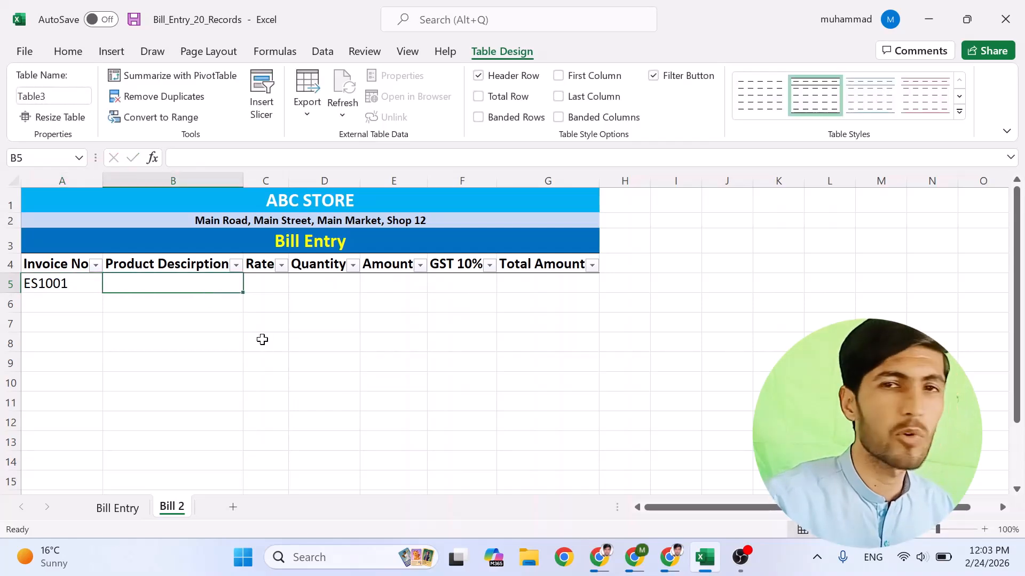
text(K)
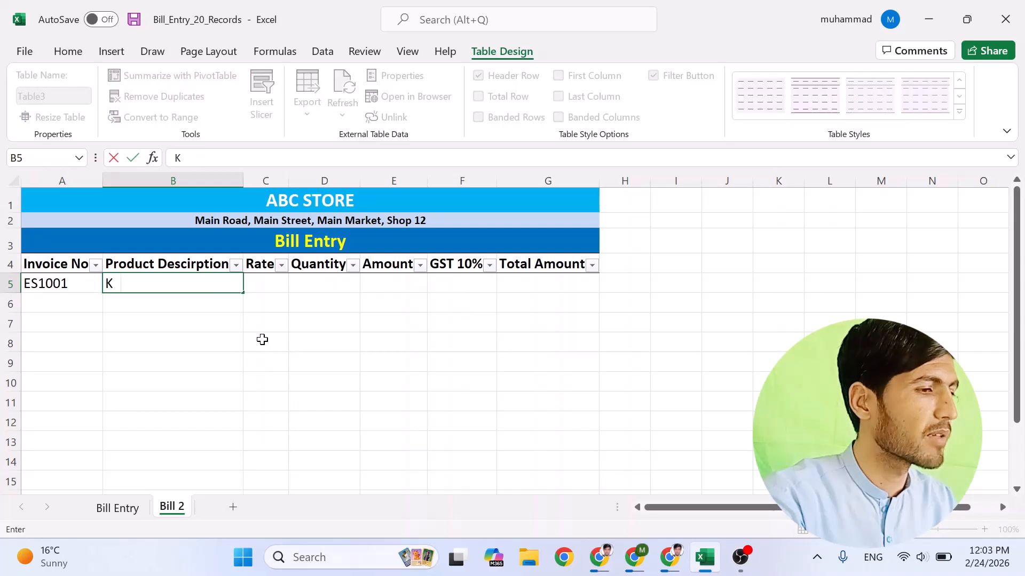
text(eyboard)
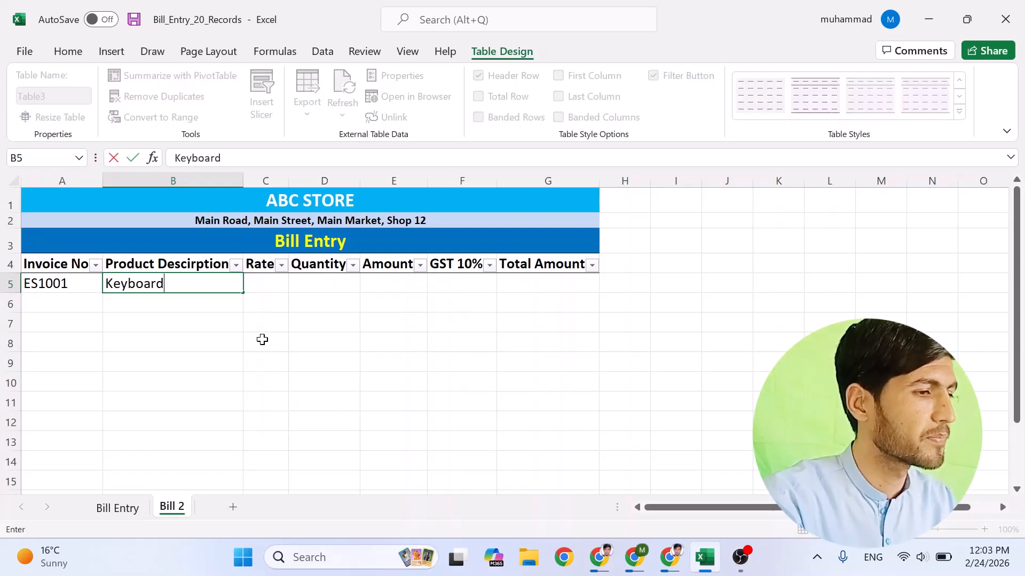
key(Tab)
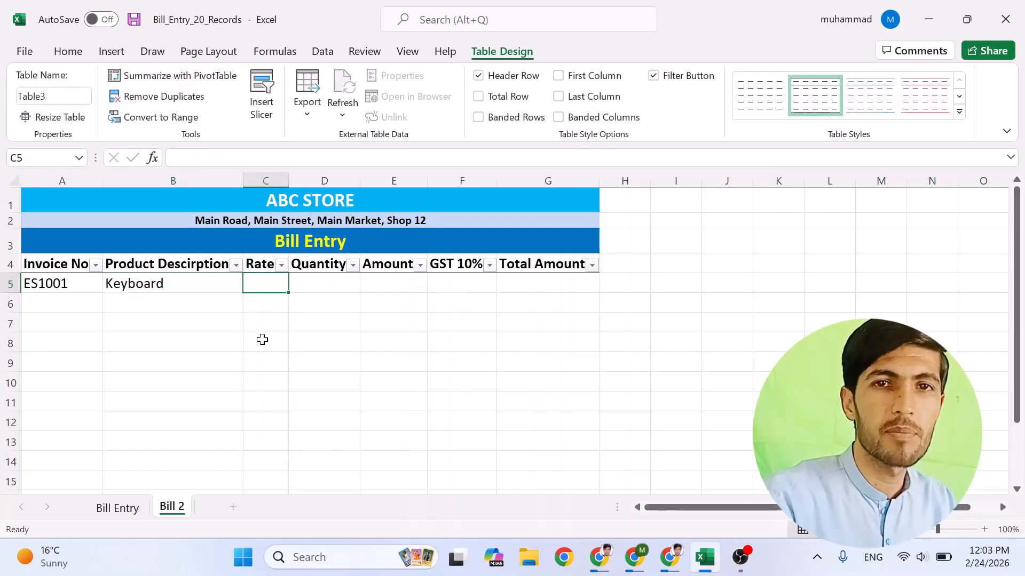
text(100)
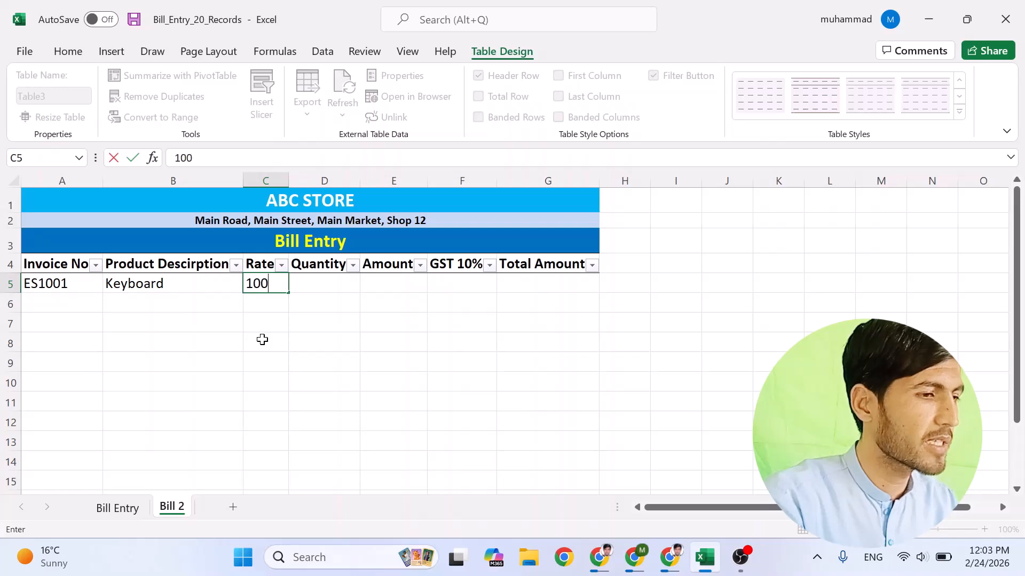
key(Tab)
text(3)
key(Tab)
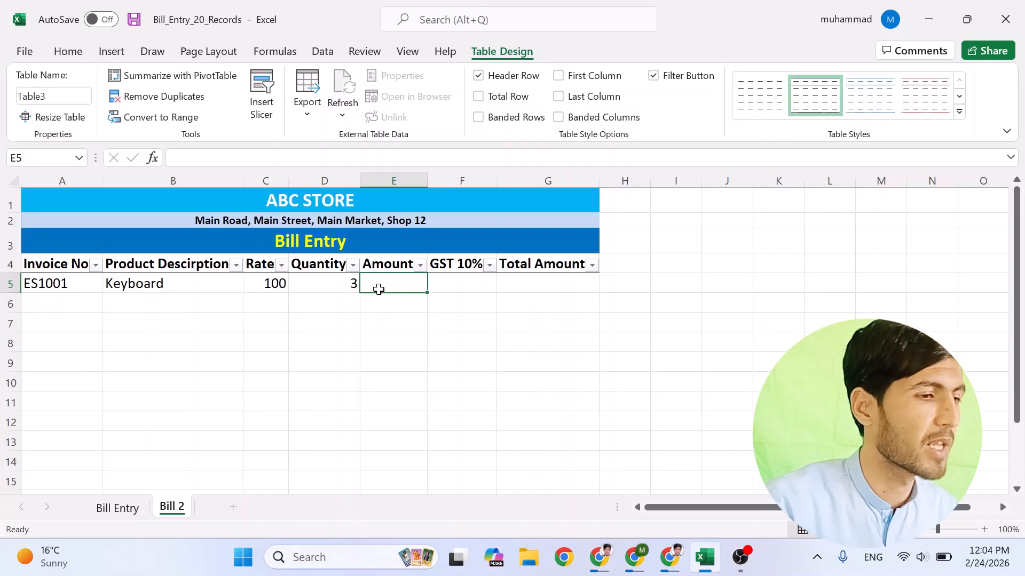
text(=)
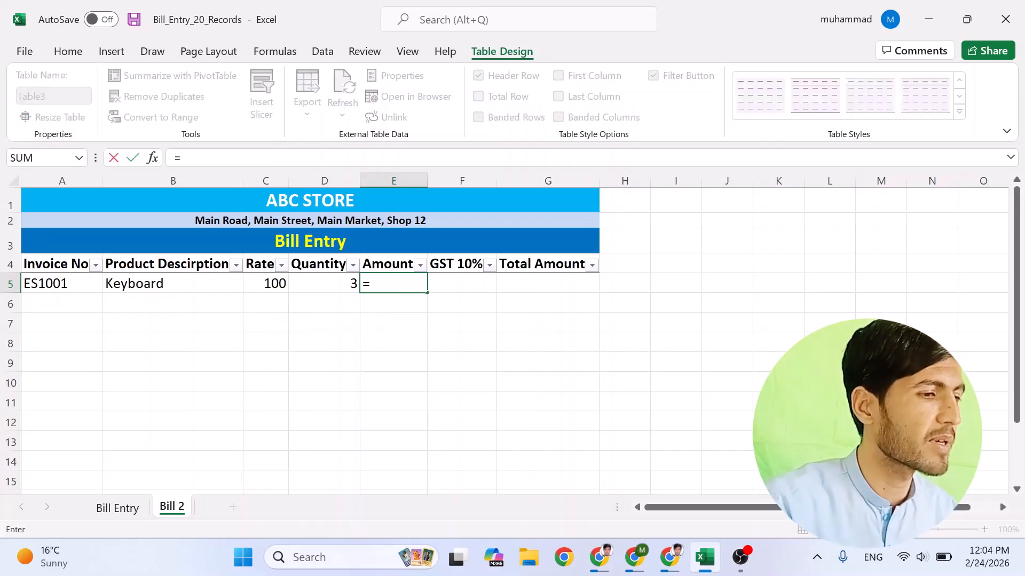
click(271, 284)
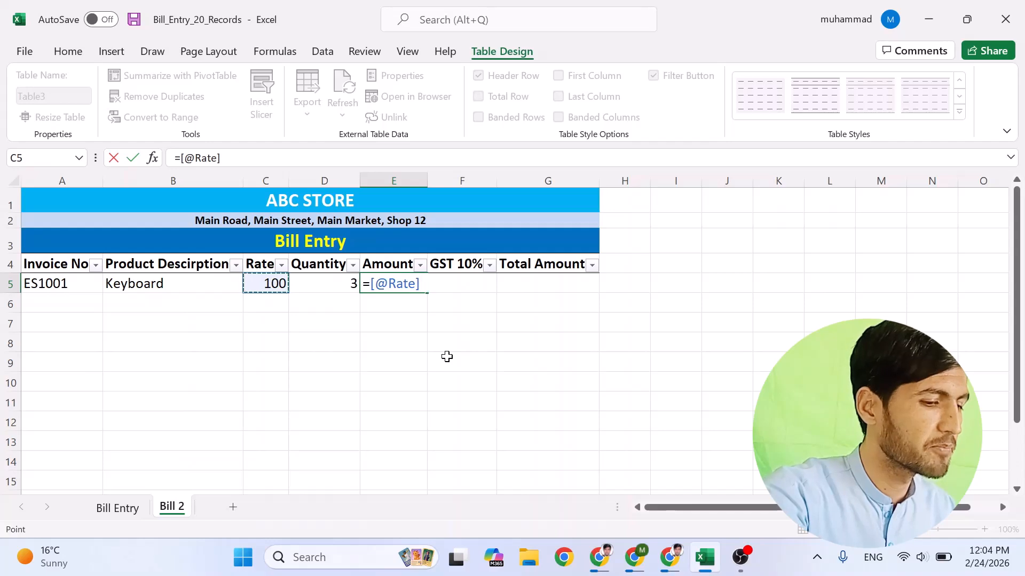
text(*)
click(327, 284)
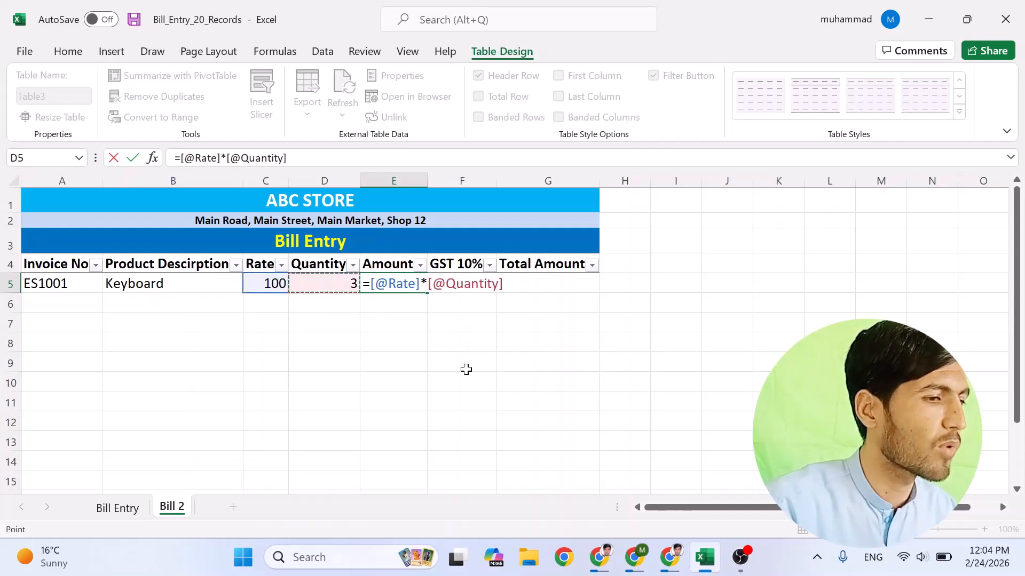
key(Return)
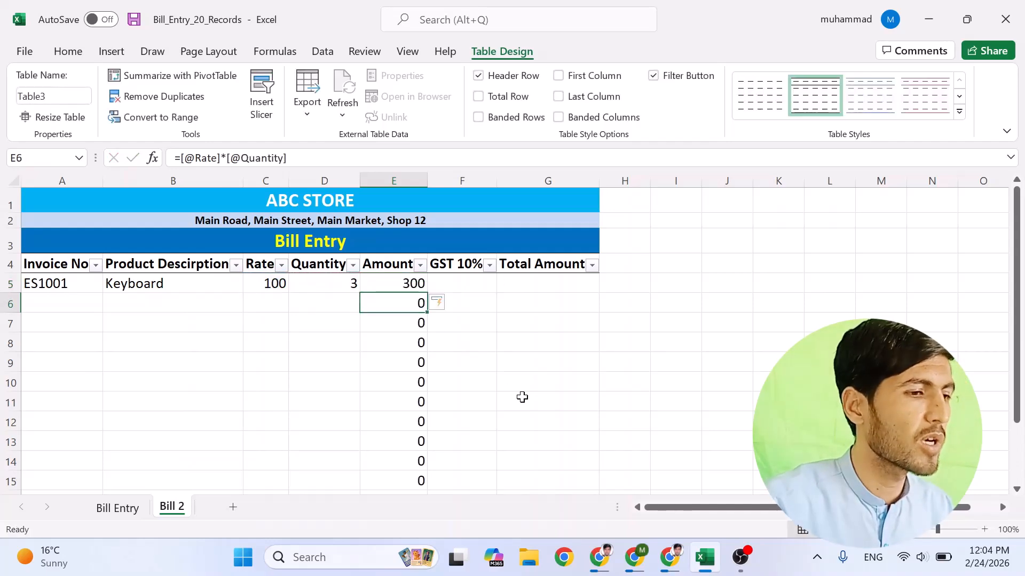
click(408, 284)
scroll(416, 326, down, 2)
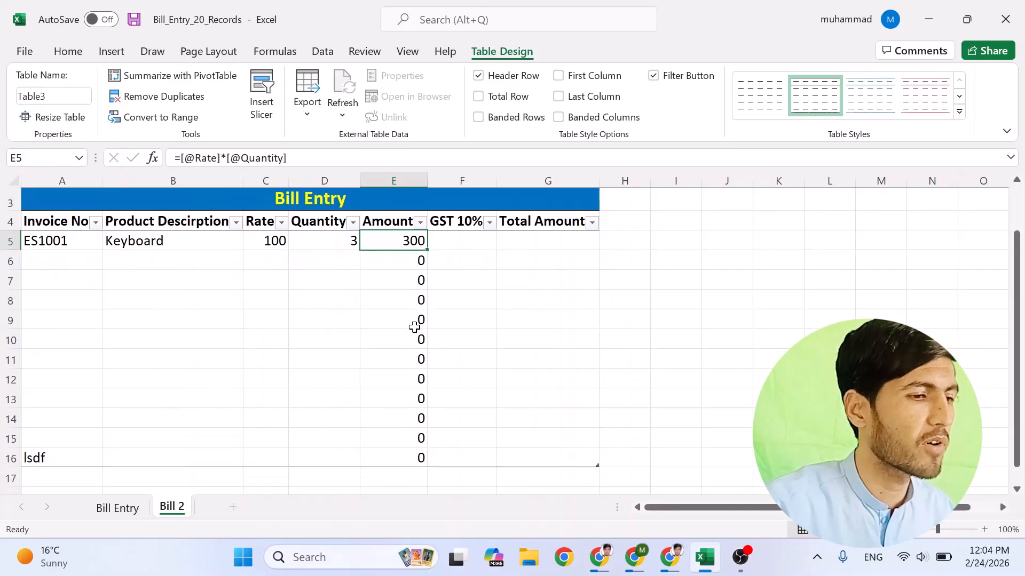
scroll(414, 358, up, 2)
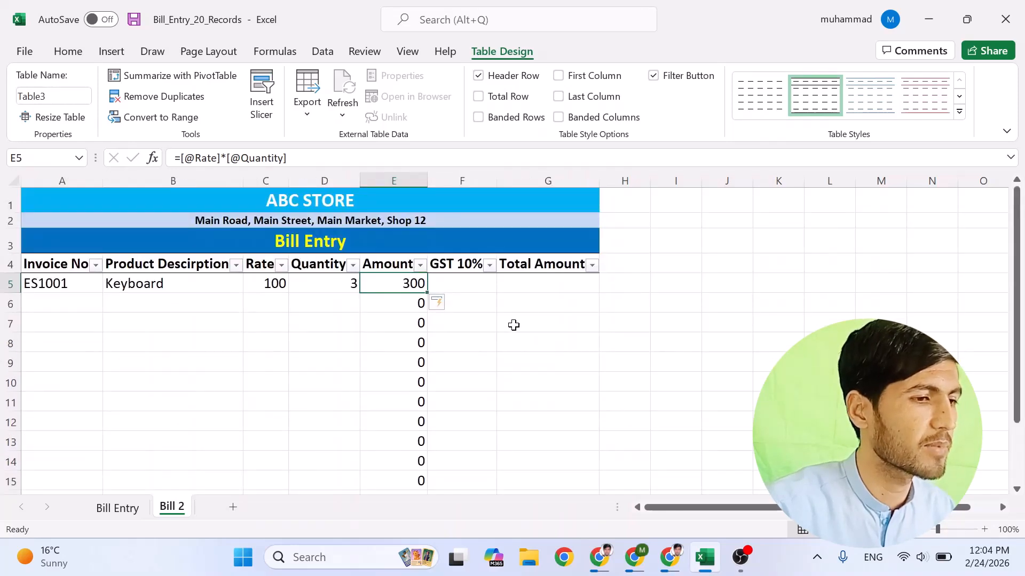
click(468, 279)
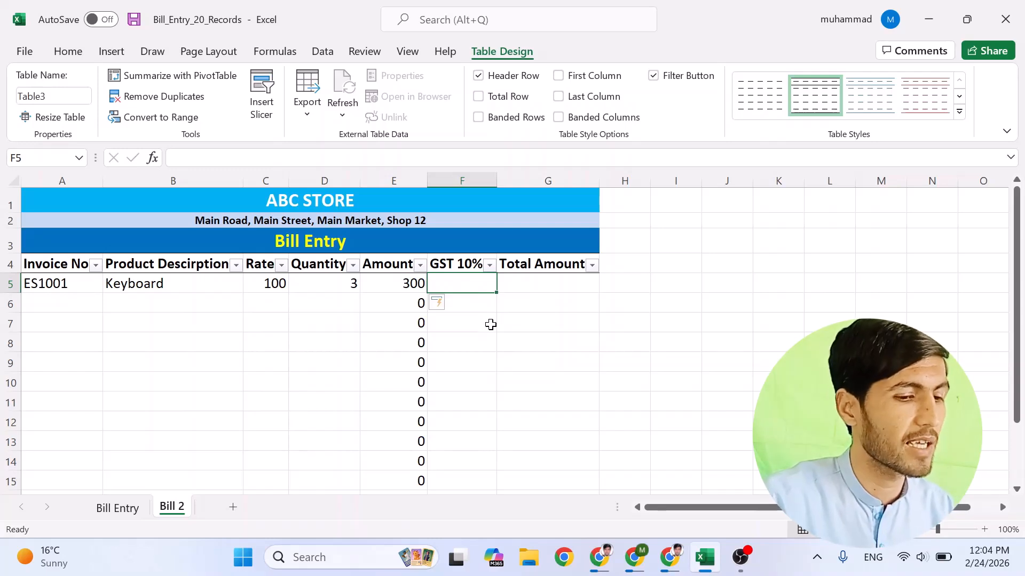
text(=)
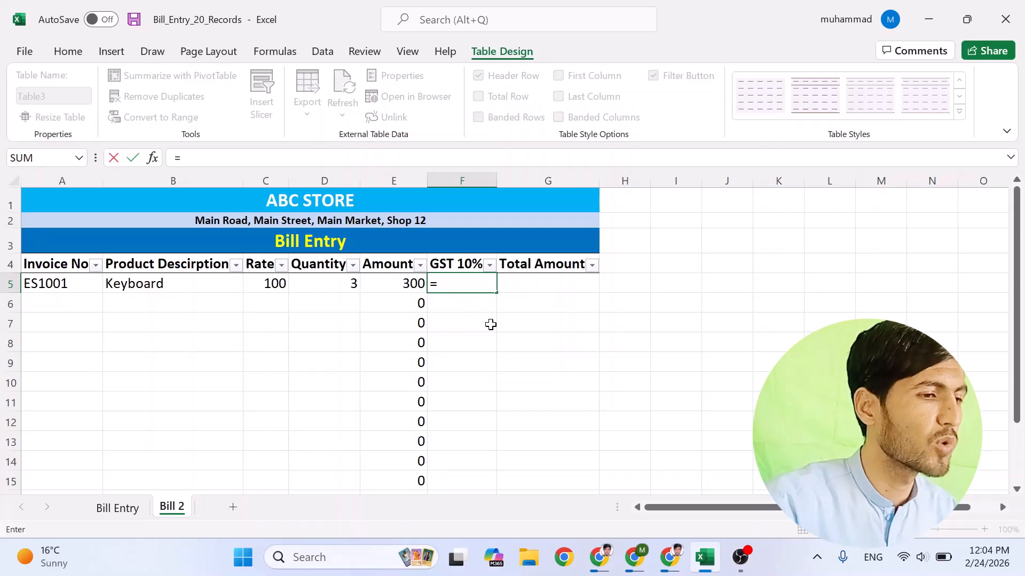
click(394, 283)
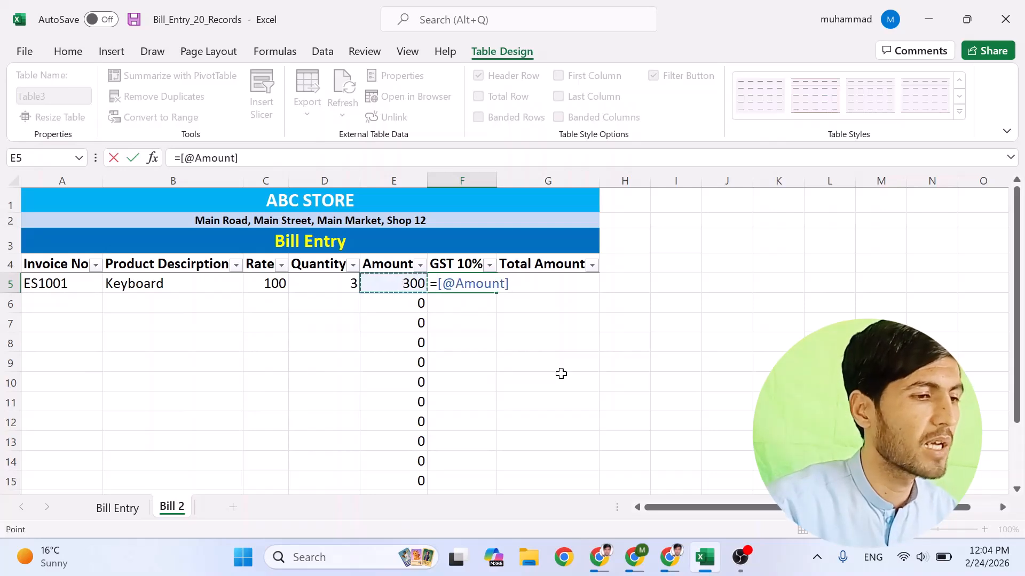
text(*)
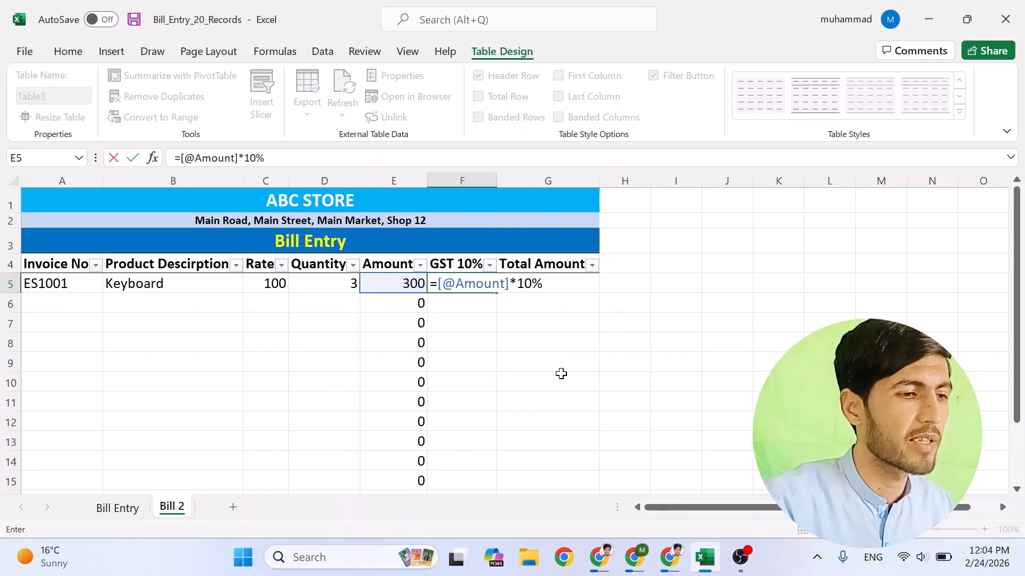
key(Return)
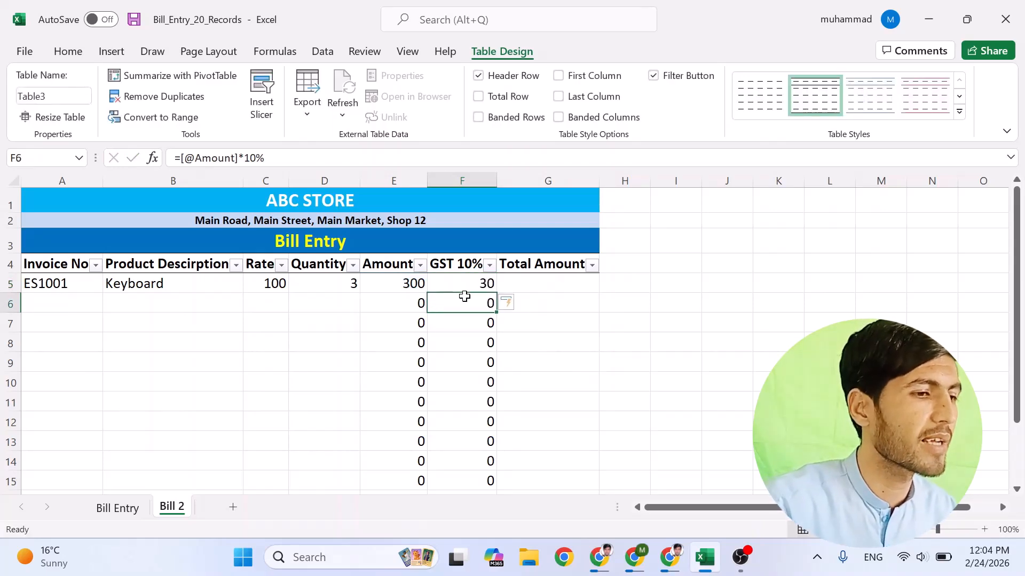
click(553, 291)
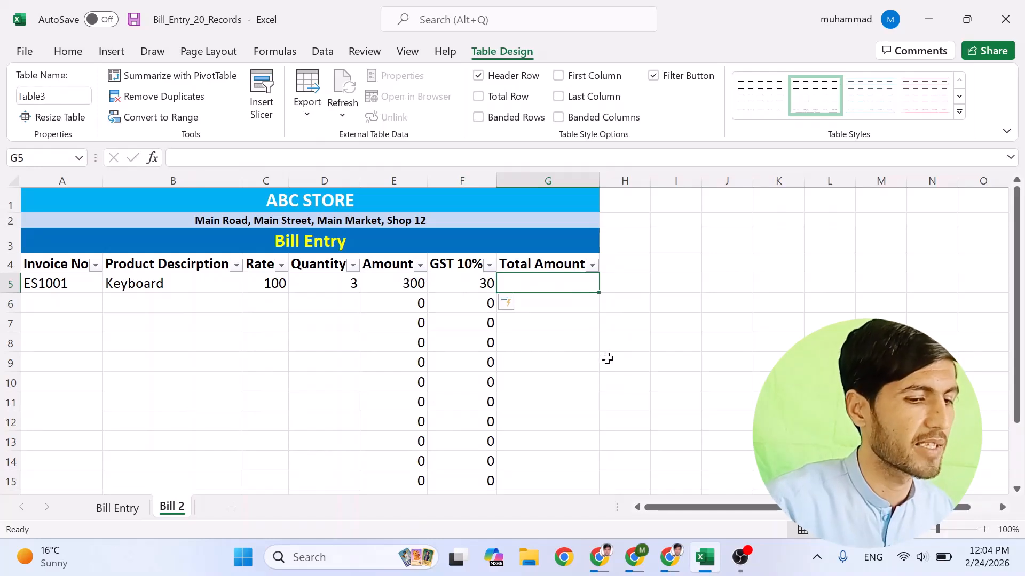
text(=)
click(389, 287)
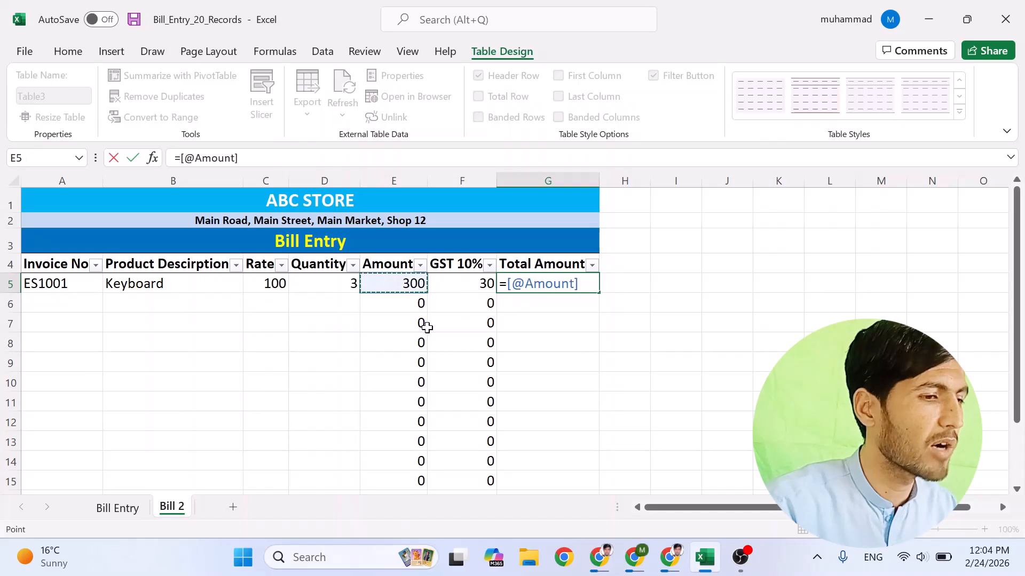
text(+)
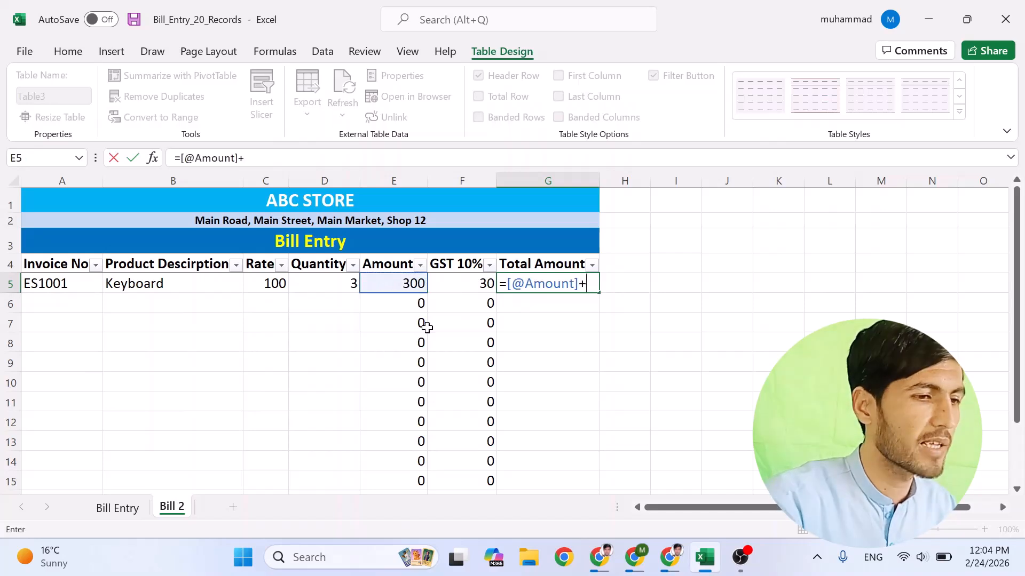
click(473, 289)
key(Return)
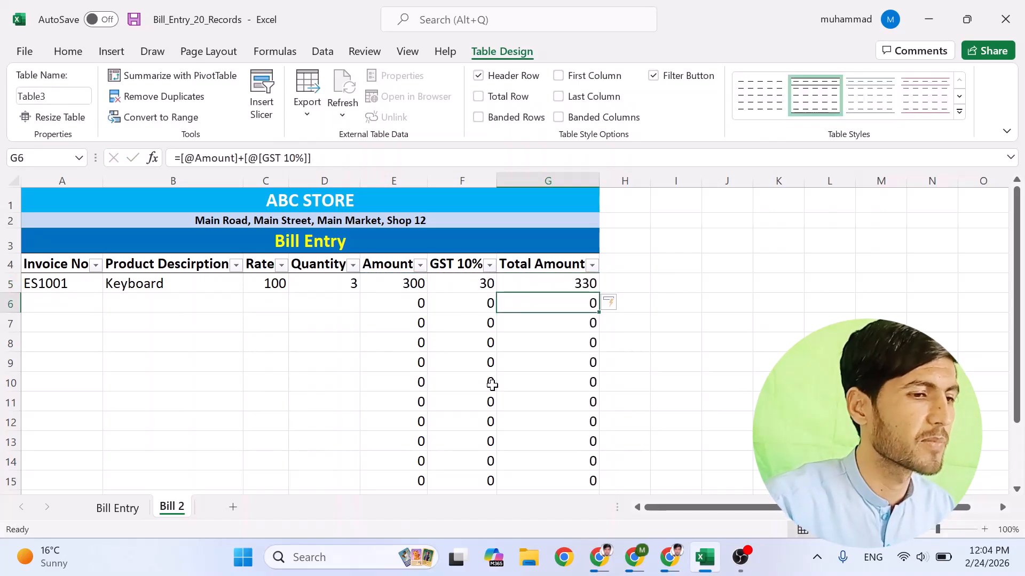
click(560, 283)
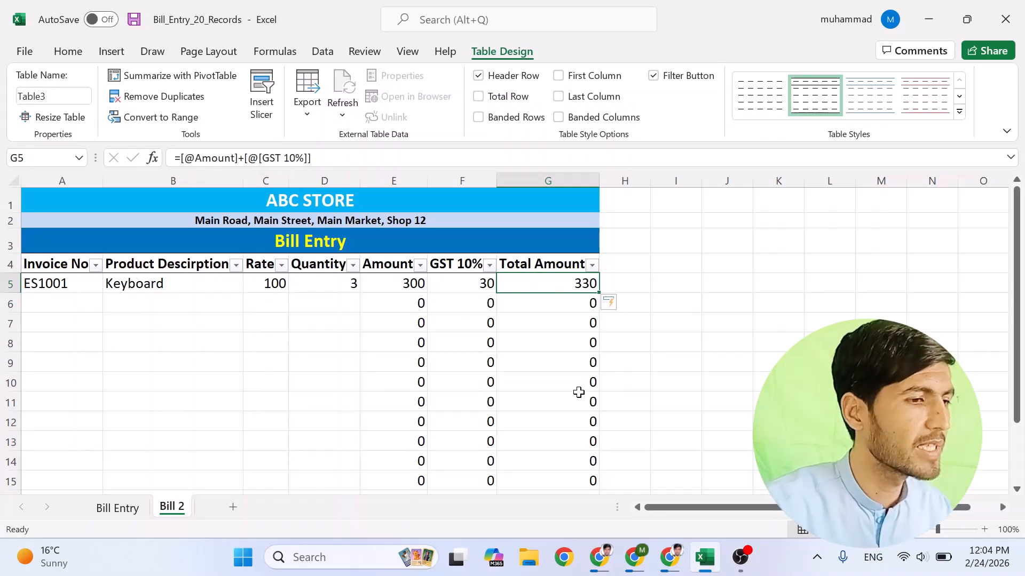
Step: Apply the comma number style to the rate in C5 and autofit the width of column C
click(282, 287)
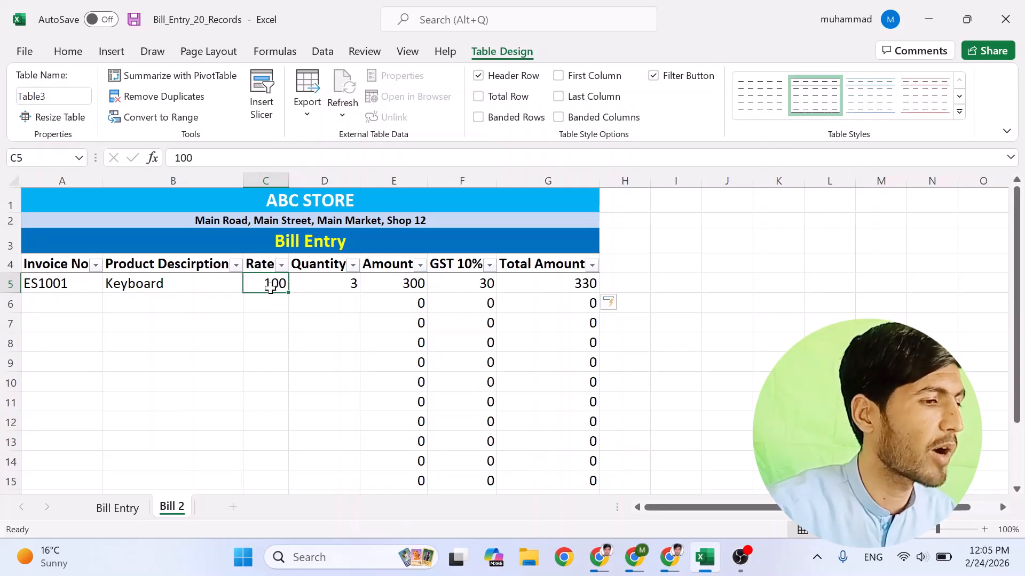
click(68, 52)
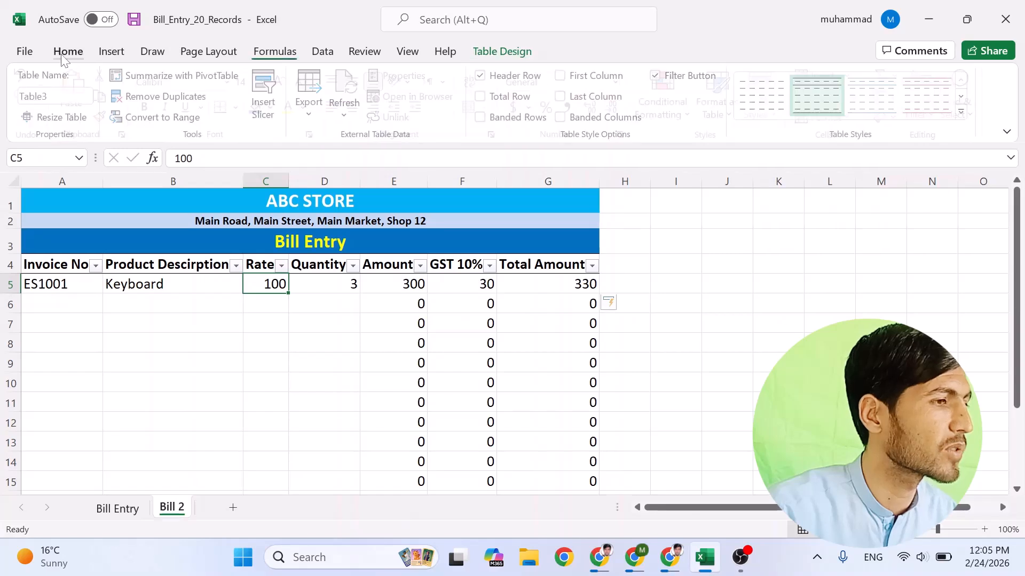
click(574, 111)
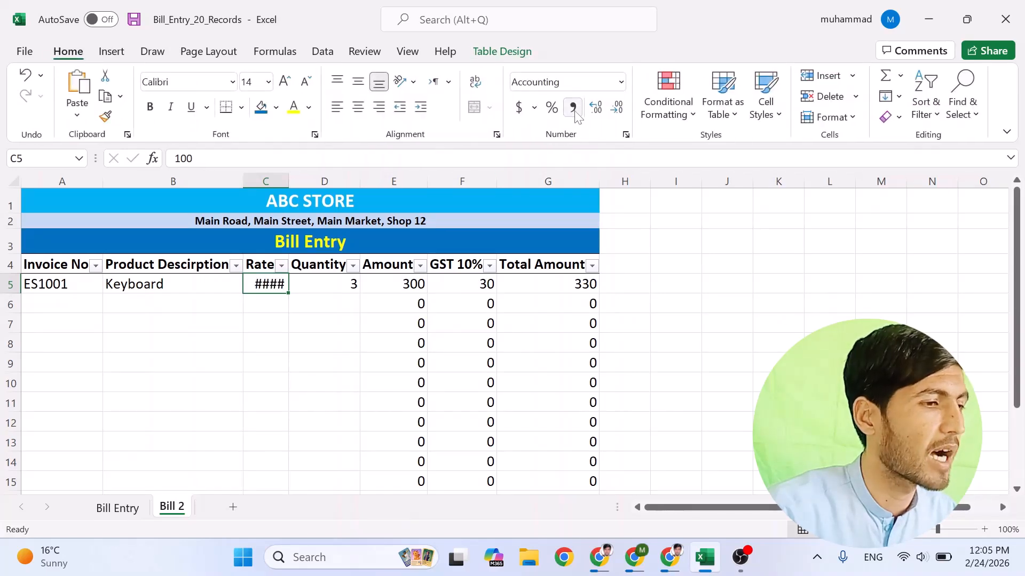
double_click(289, 181)
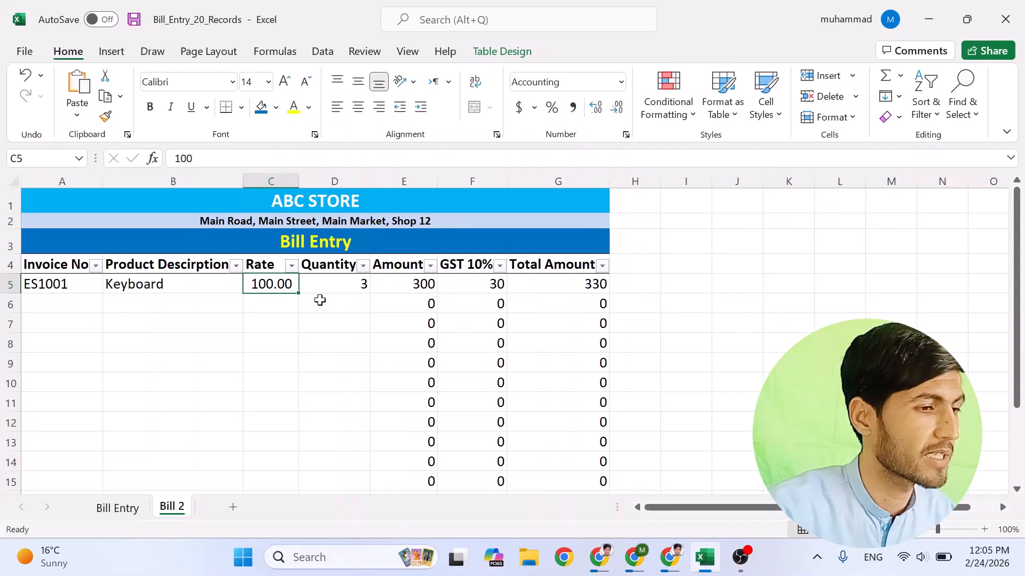
Step: Apply the comma number style to the Amount, GST 10% and Total Amount cells in E5:G16
click(419, 285)
drag(419, 285, 570, 461)
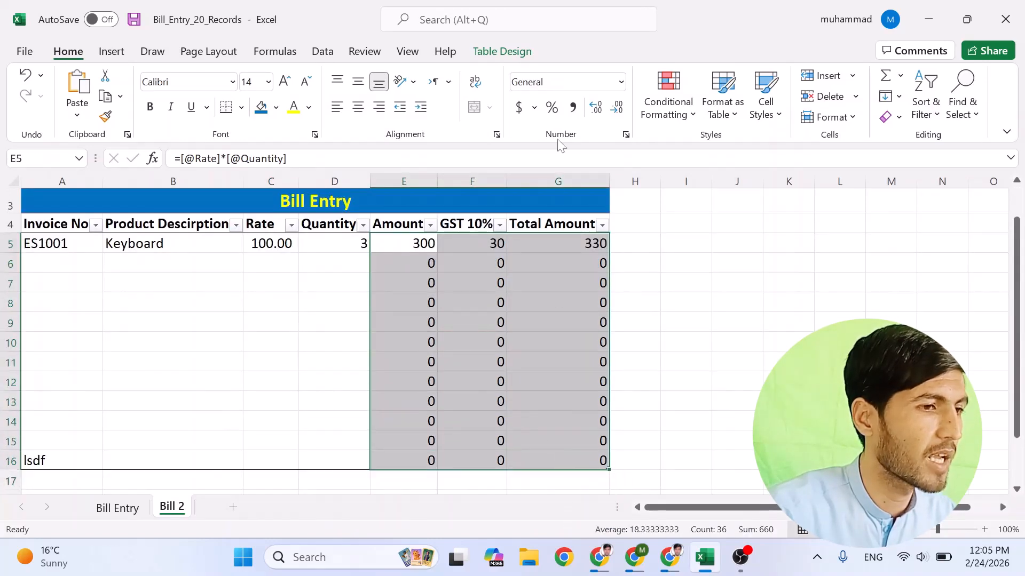
click(573, 106)
scroll(544, 327, up, 1)
click(466, 360)
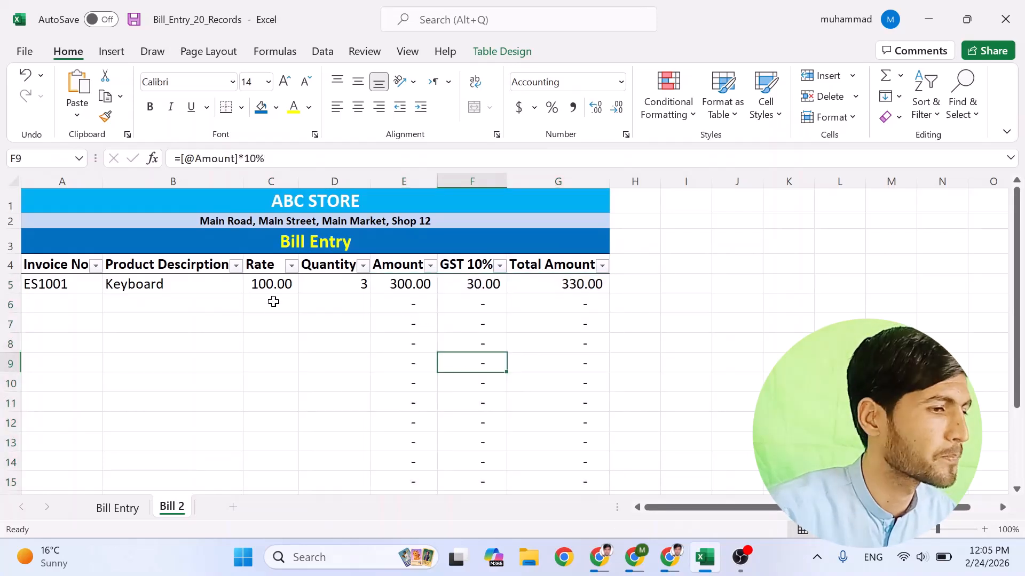
drag(271, 285, 299, 518)
drag(284, 453, 283, 455)
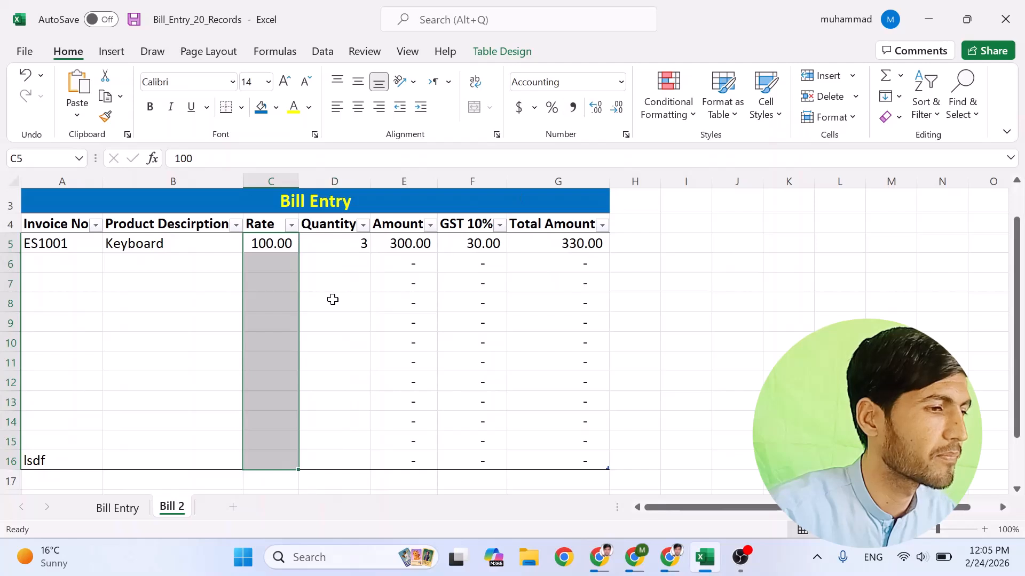
scroll(320, 329, up, 1)
click(432, 367)
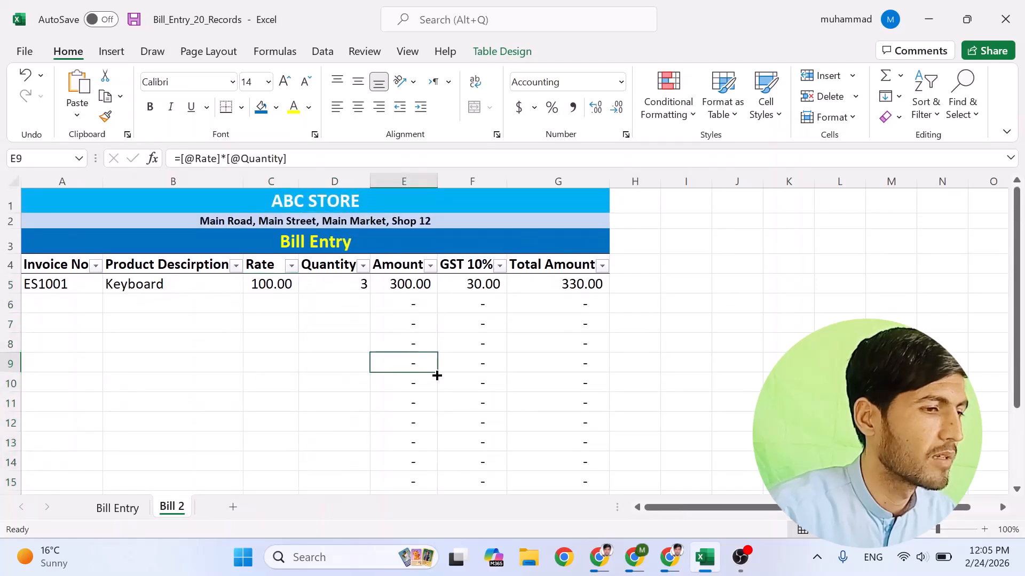
click(532, 347)
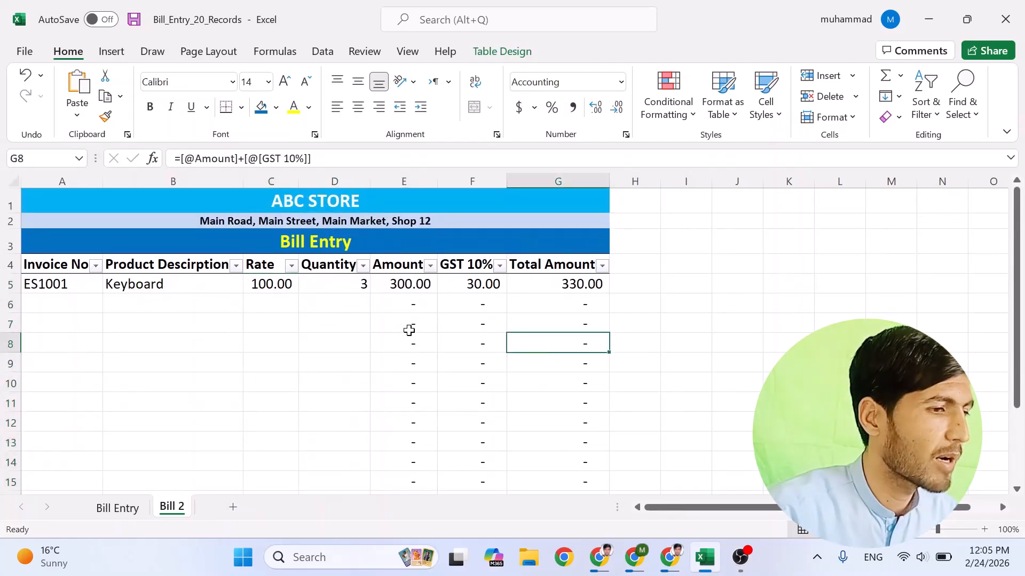
Step: Give the Quantity cells D5:D16 the custom number format # "Pcs"
click(341, 285)
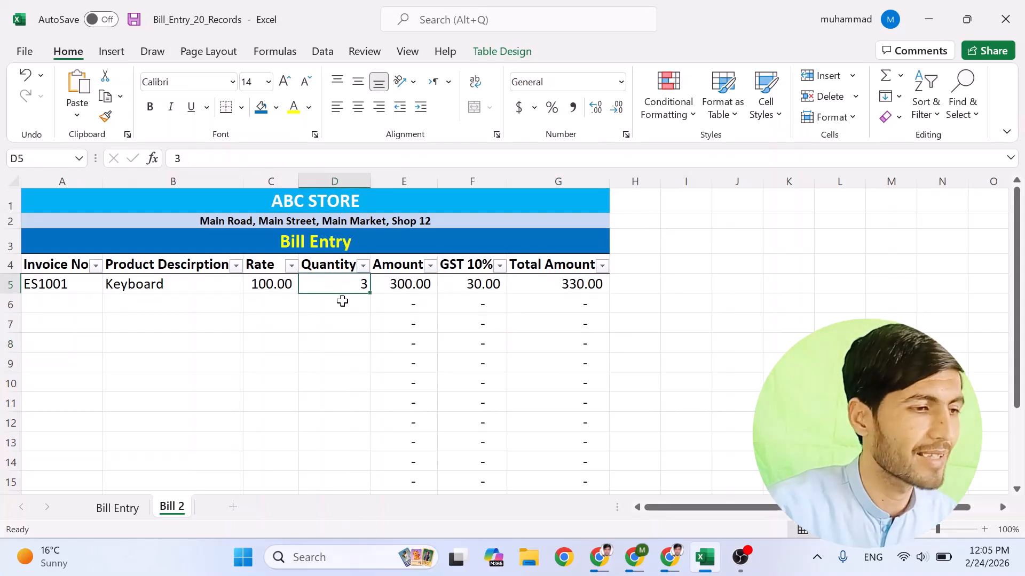
drag(347, 284, 345, 465)
scroll(353, 443, up, 1)
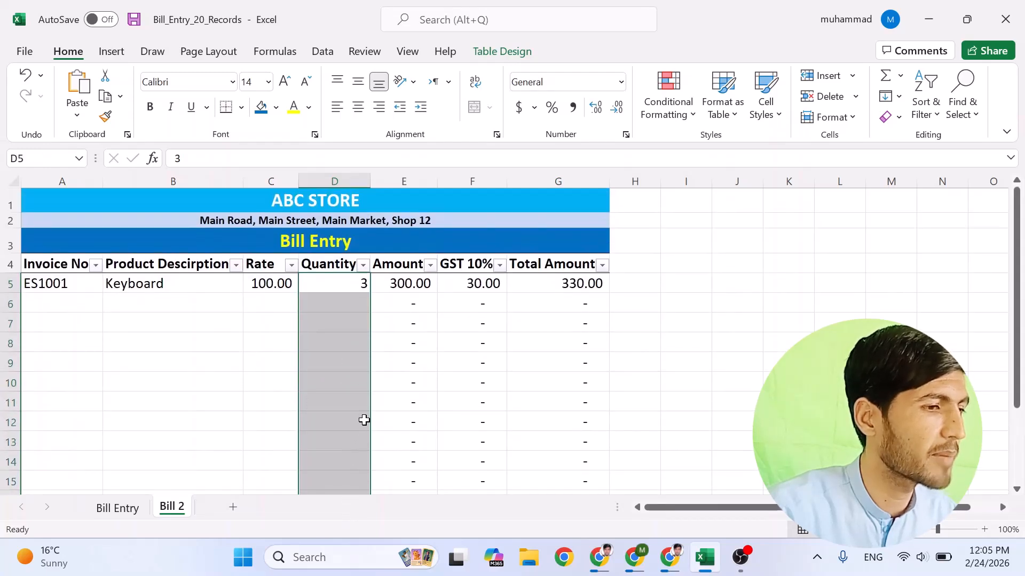
right_click(334, 289)
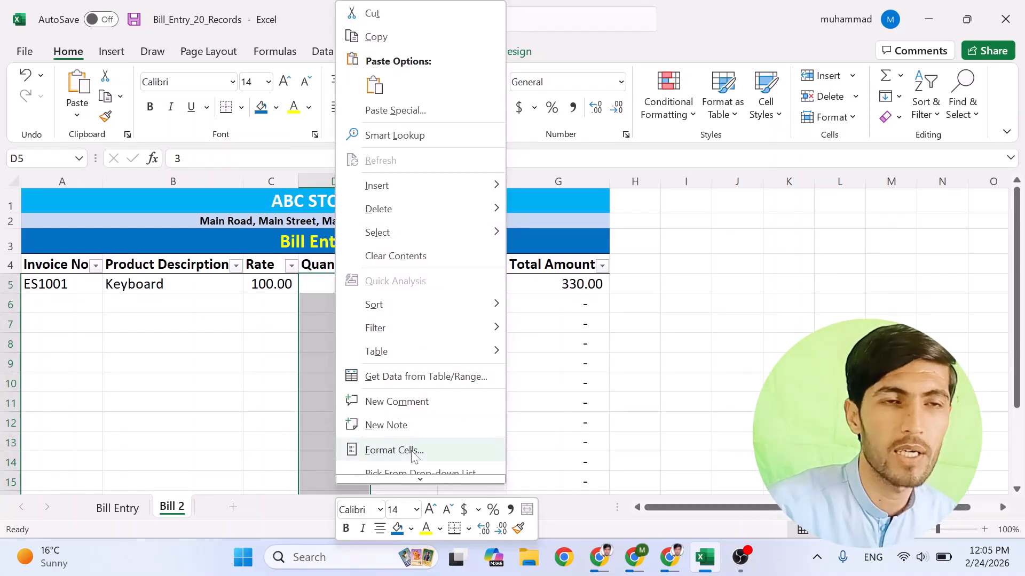
click(412, 451)
click(247, 323)
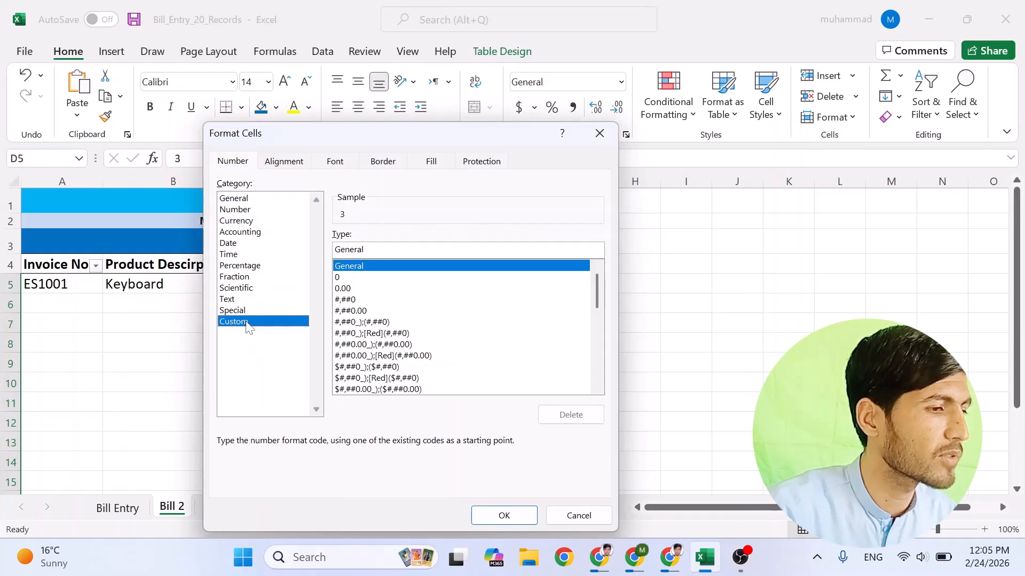
drag(364, 249, 335, 249)
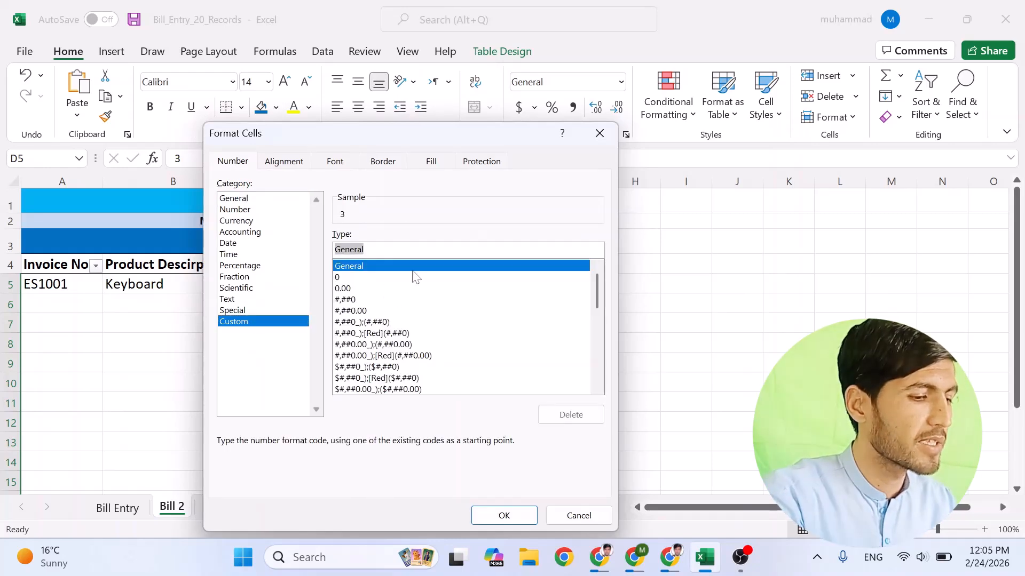
text(#)
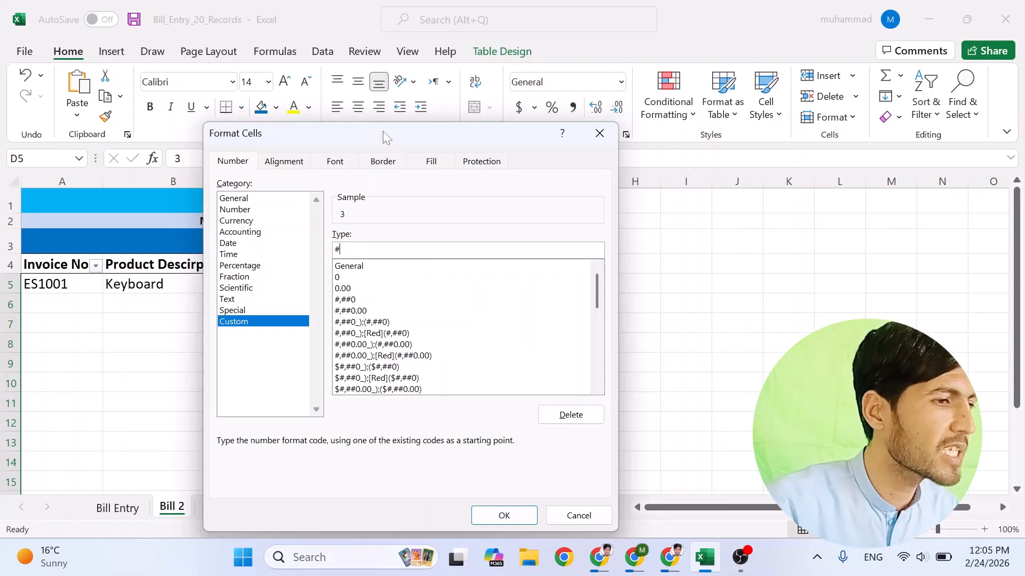
drag(383, 130, 594, 158)
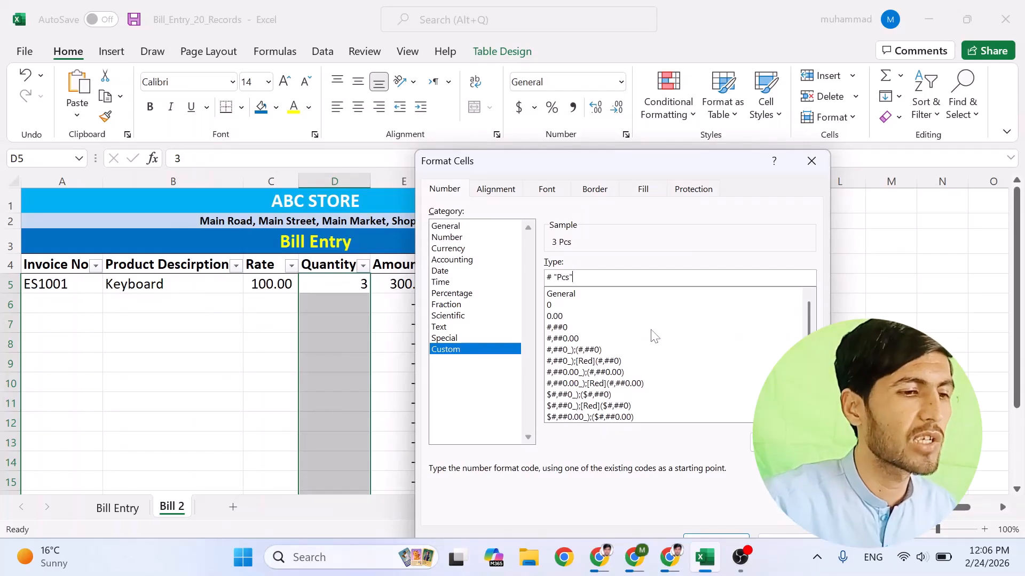
drag(647, 175, 635, 115)
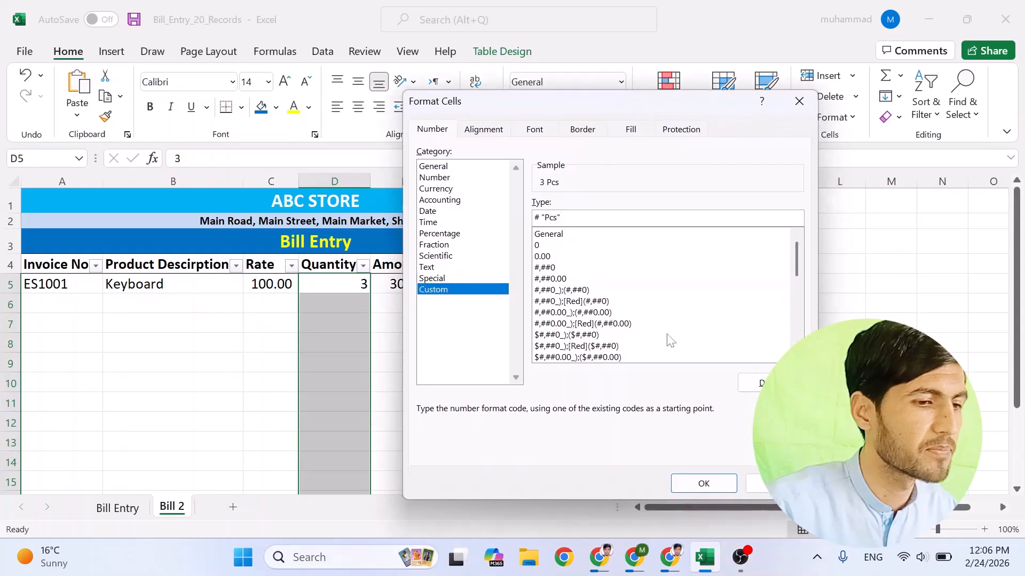
click(703, 483)
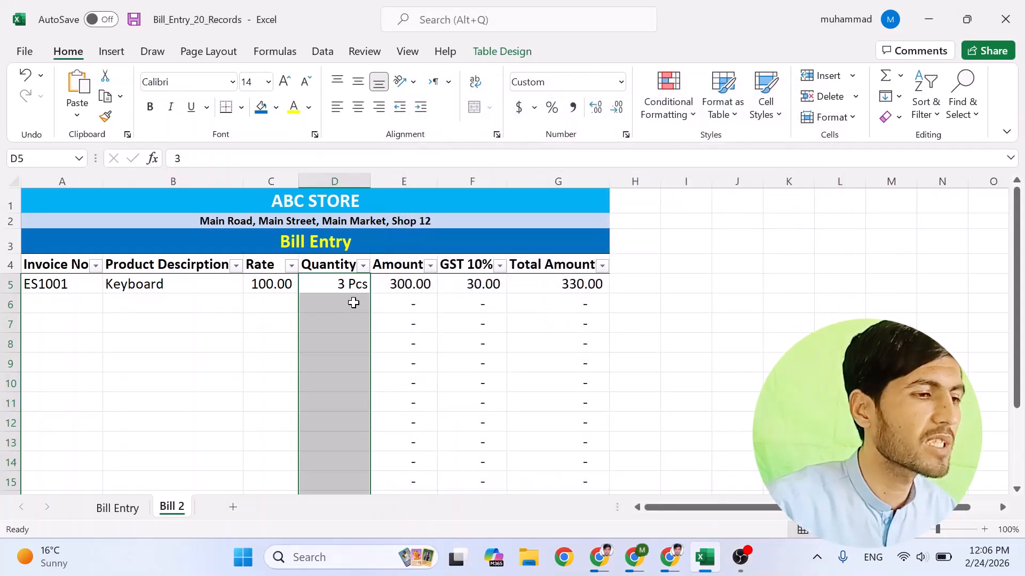
Step: Enter the quantity 4 in D6 for the second record
click(354, 308)
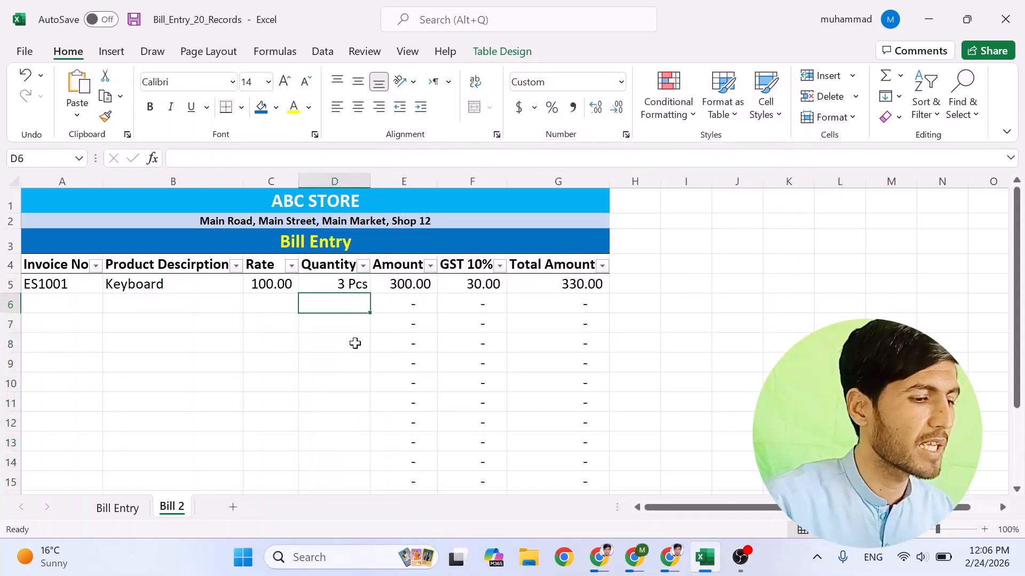
text(4)
key(Return)
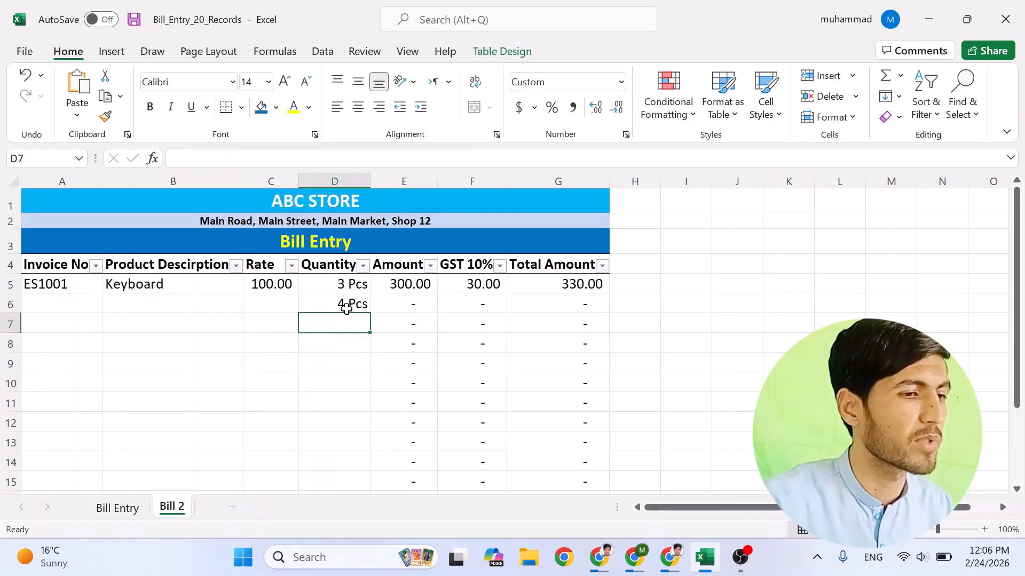
Step: Enter the next sequential invoice number for the second record in A6
click(59, 302)
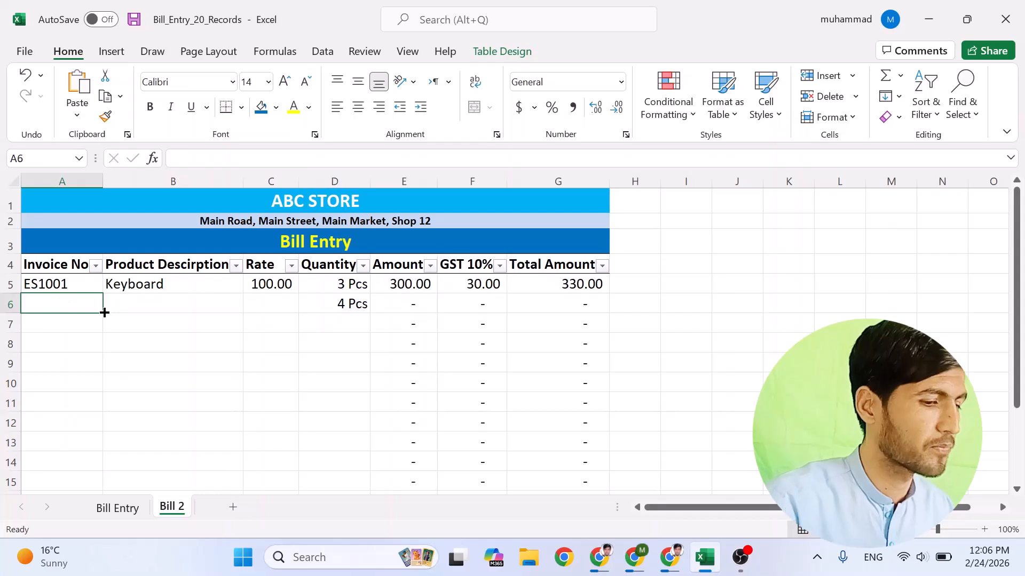
text(#)
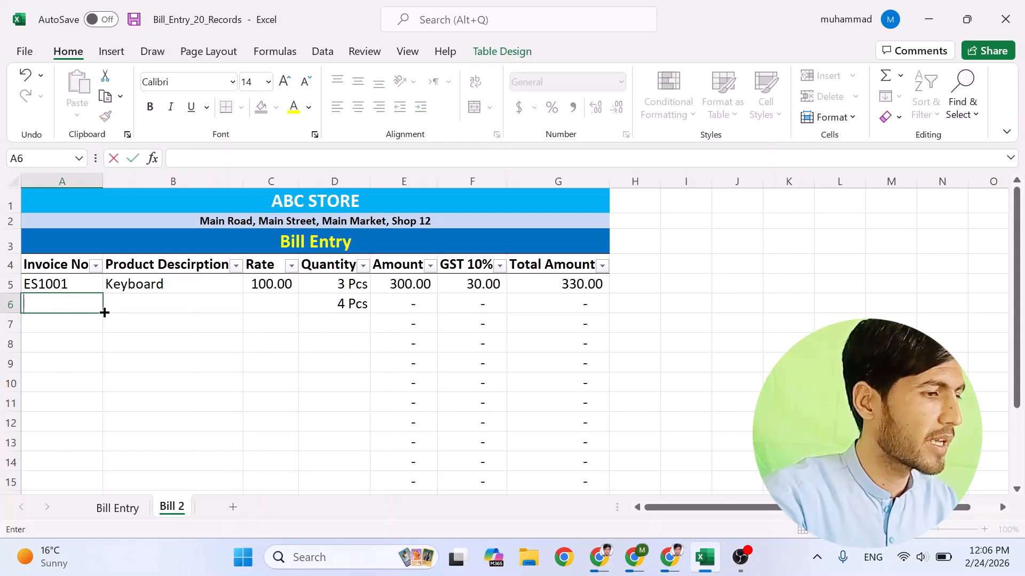
text(ES)
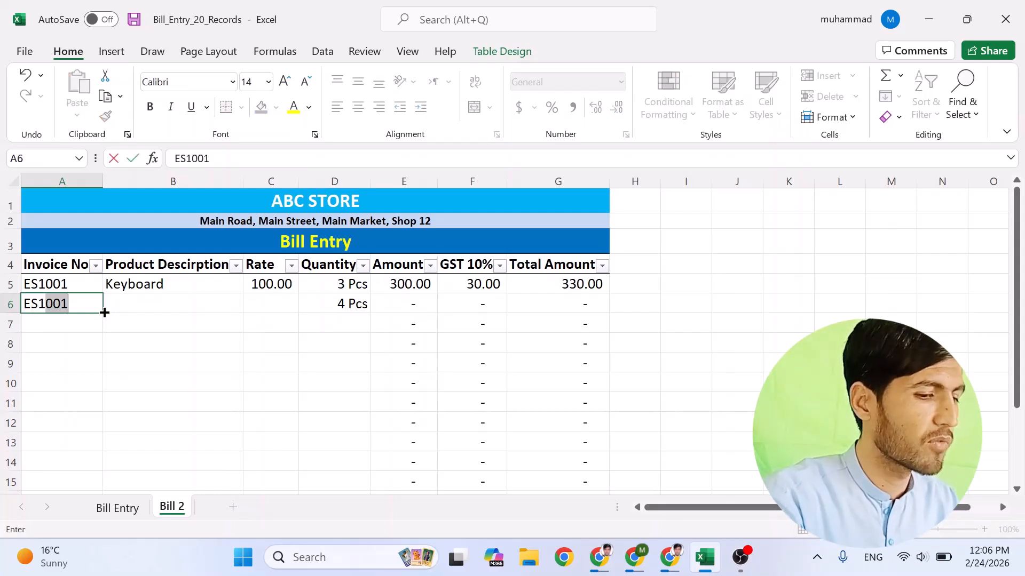
text(1002)
key(Tab)
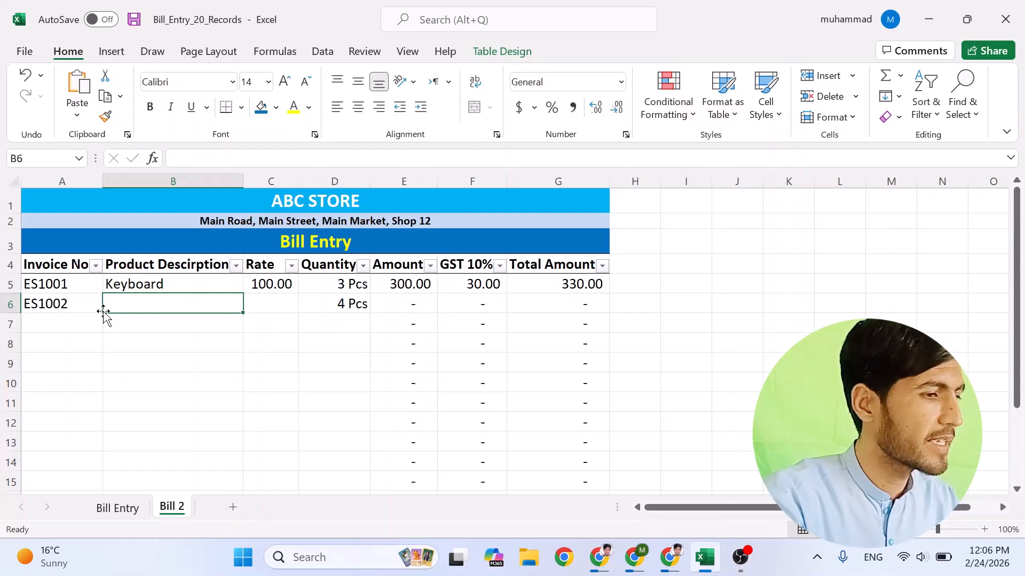
Step: Enter the product Monitor and the rate 1200 for the second record in B6 and C6
text(Mi=o)
key(BackSpace)
key(BackSpace)
key(BackSpace)
key(BackSpace)
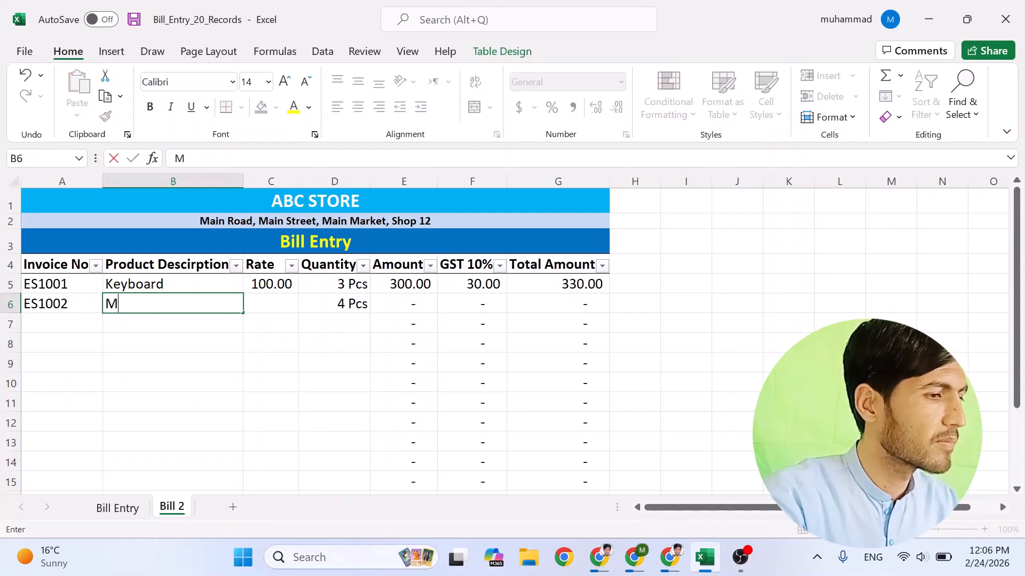
text(onitor)
key(Tab)
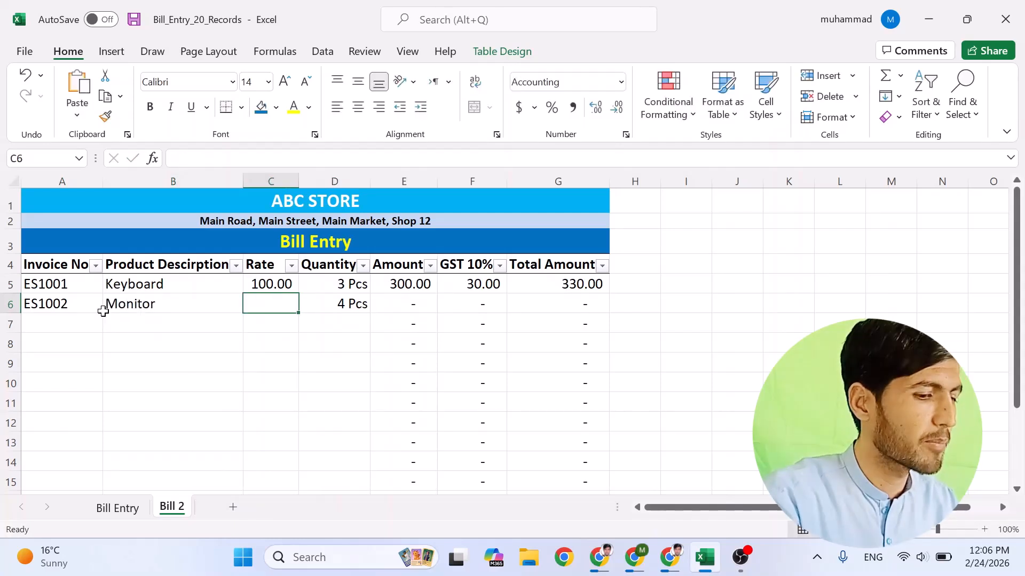
text(1200)
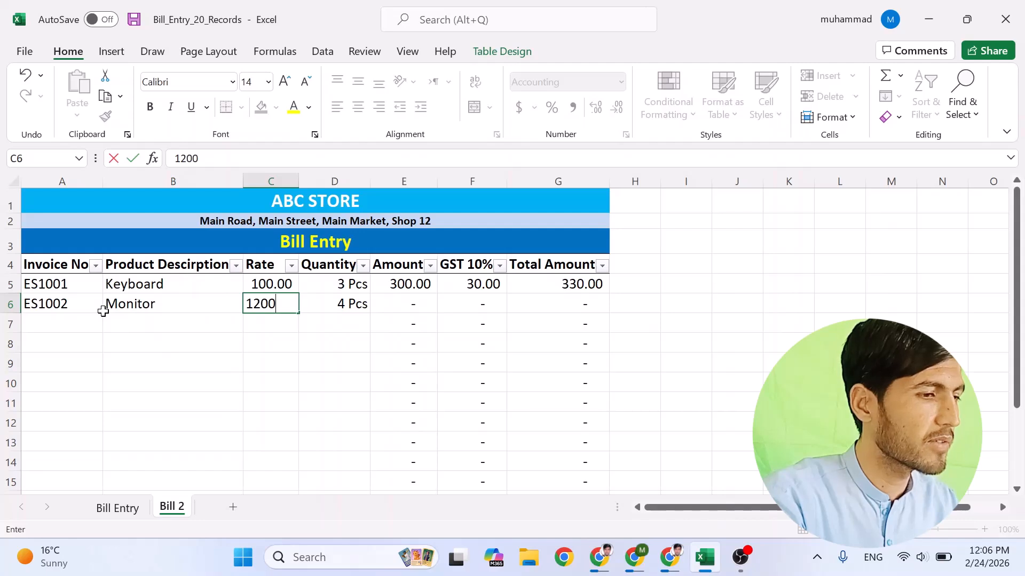
key(Tab)
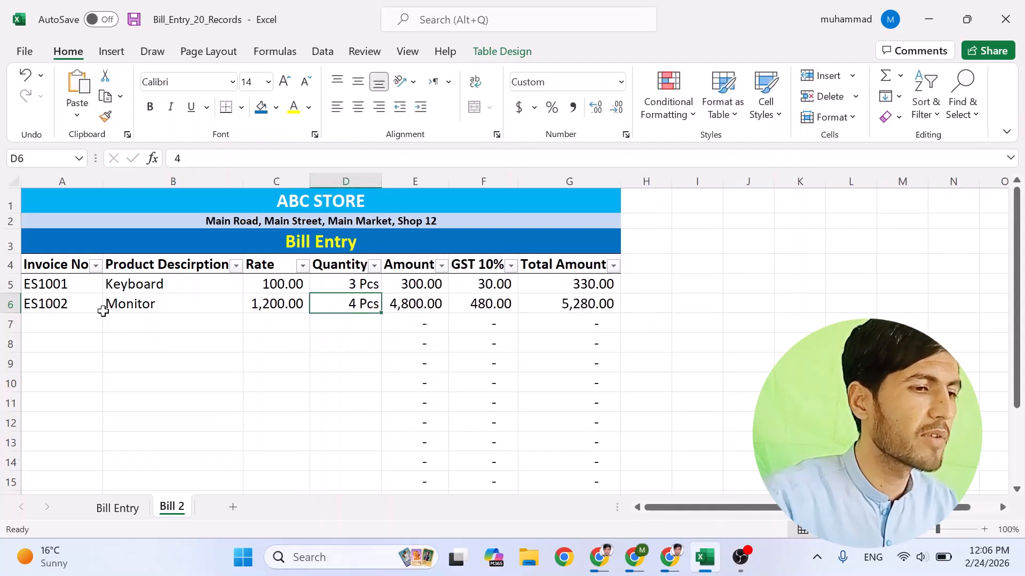
Step: Start the third record in row 7 with the next sequential invoice number and the product Dell Laptop
click(69, 326)
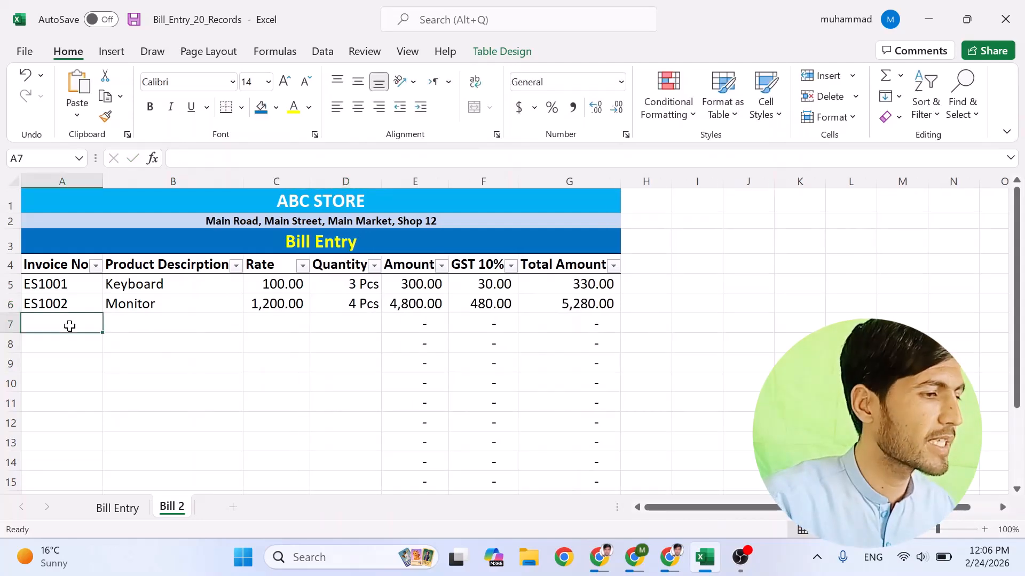
text(#)
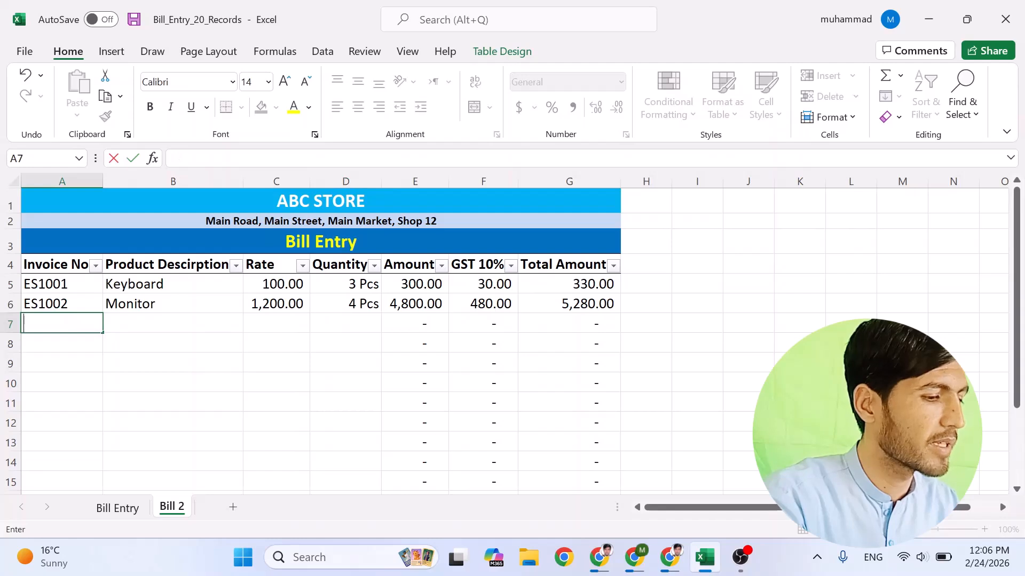
text(Es1003)
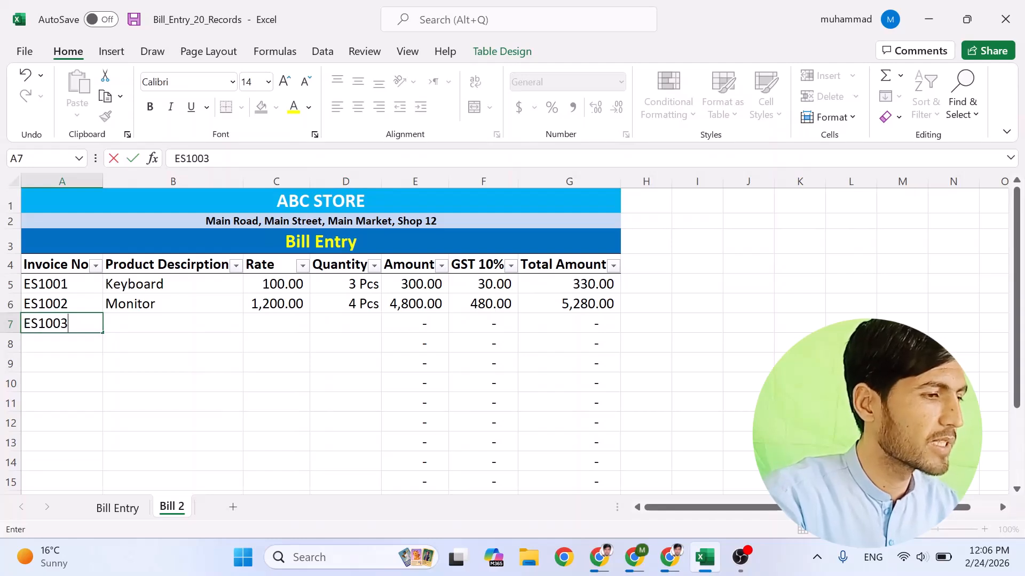
key(Tab)
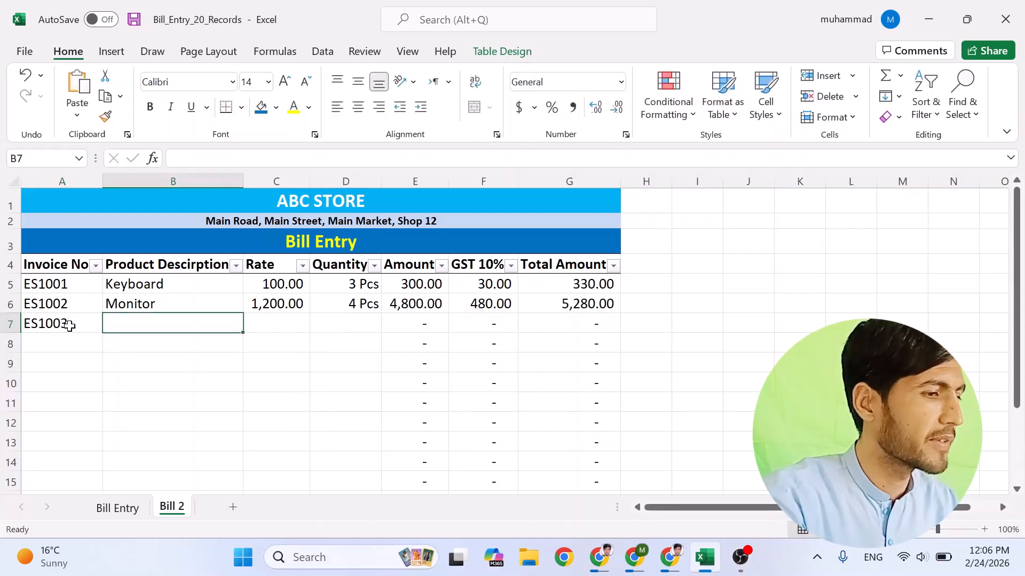
key(BackSpace)
text(Del)
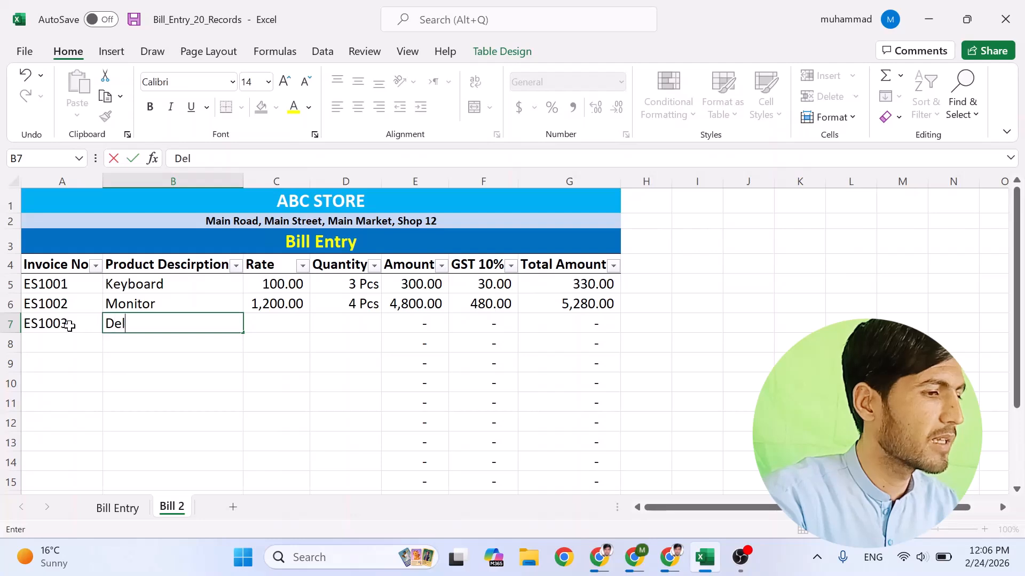
text(l Laptop)
key(Tab)
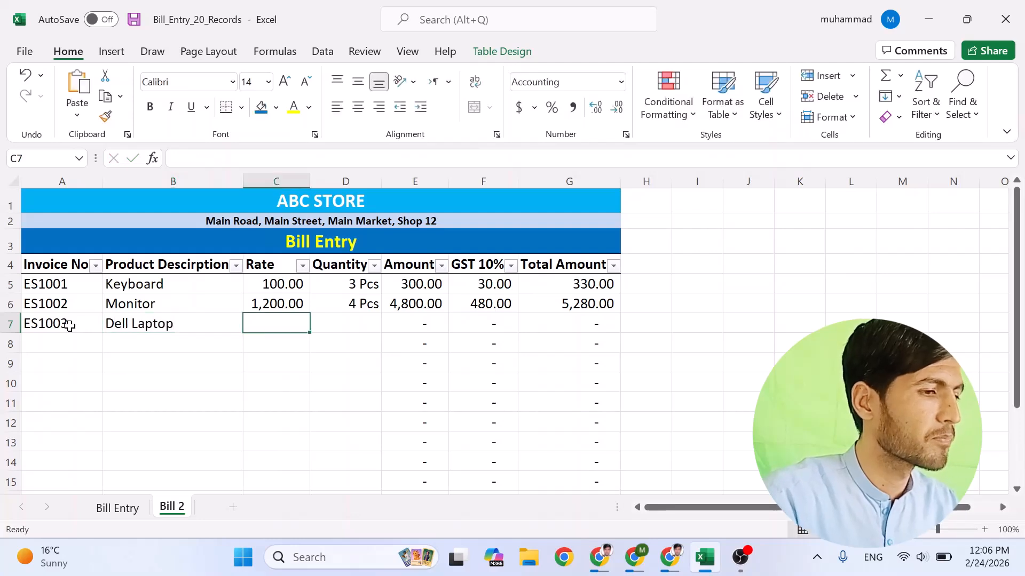
Step: Enter the rate 2000 and the quantity 3 for the Dell Laptop record in C7 and D7
text(2000)
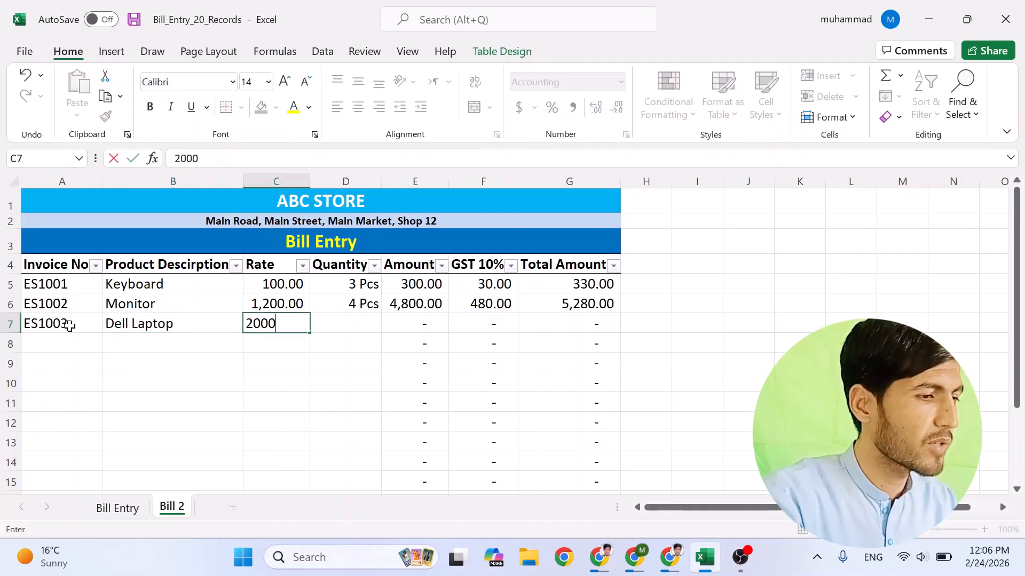
key(Tab)
text(3)
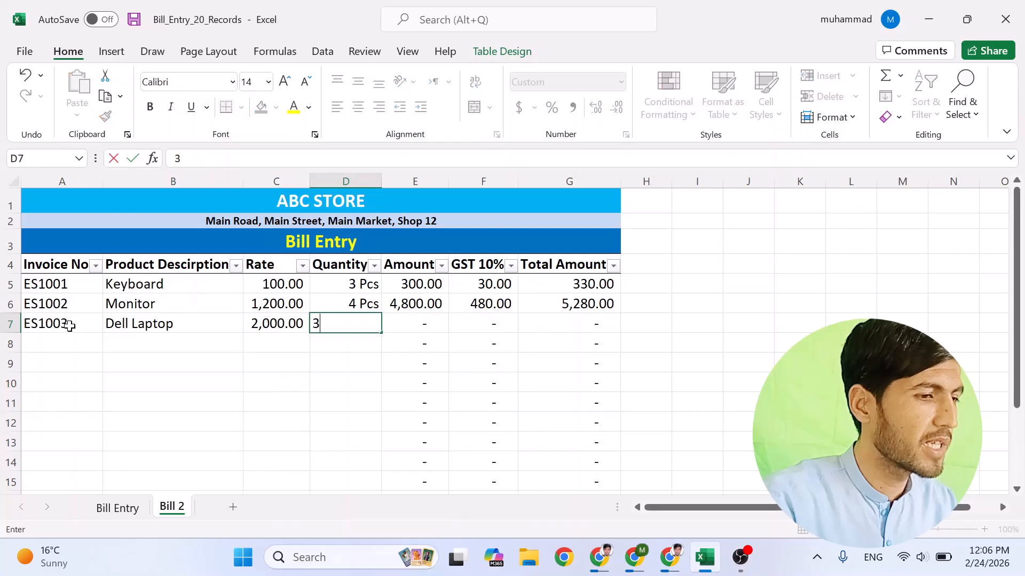
key(Tab)
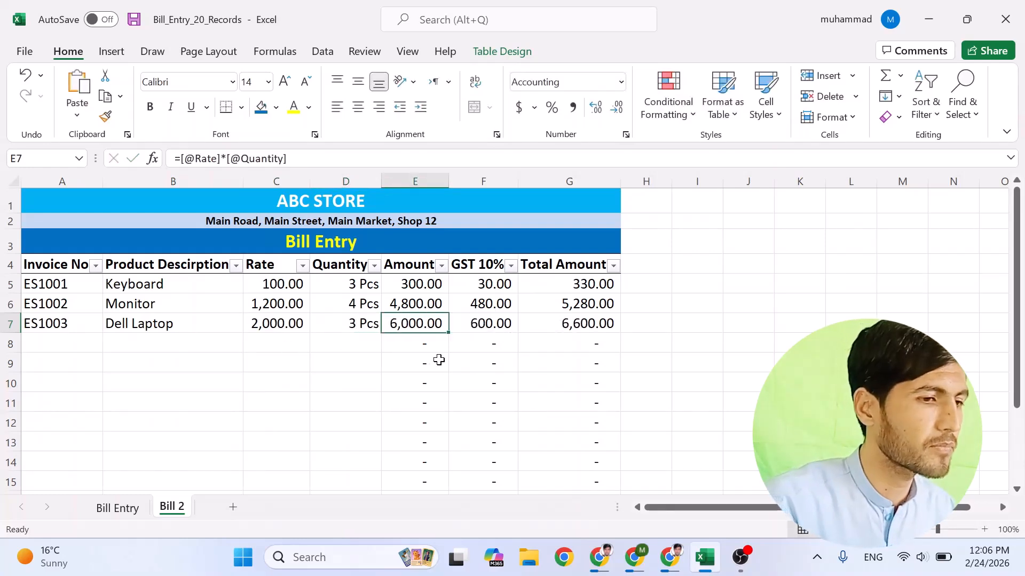
Step: Clear the stray text "lsdf" from A16 in the last row of the table
scroll(436, 352, down, 1)
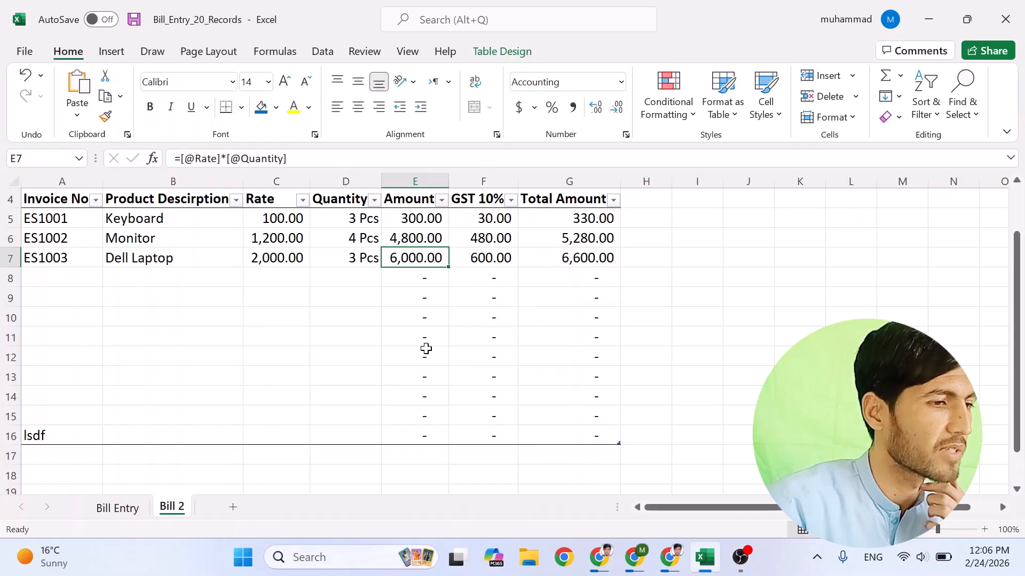
scroll(425, 349, up, 1)
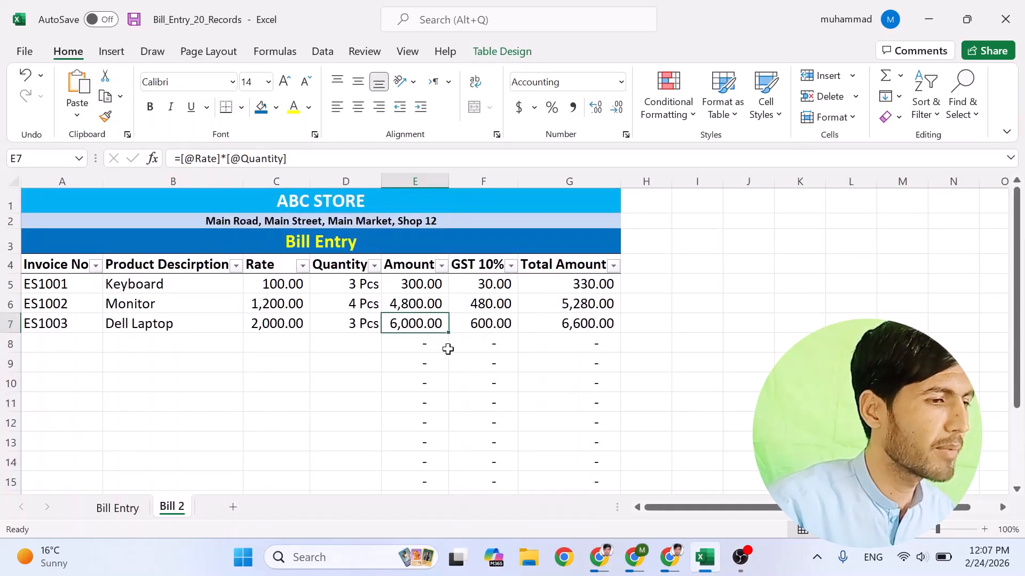
scroll(427, 351, down, 2)
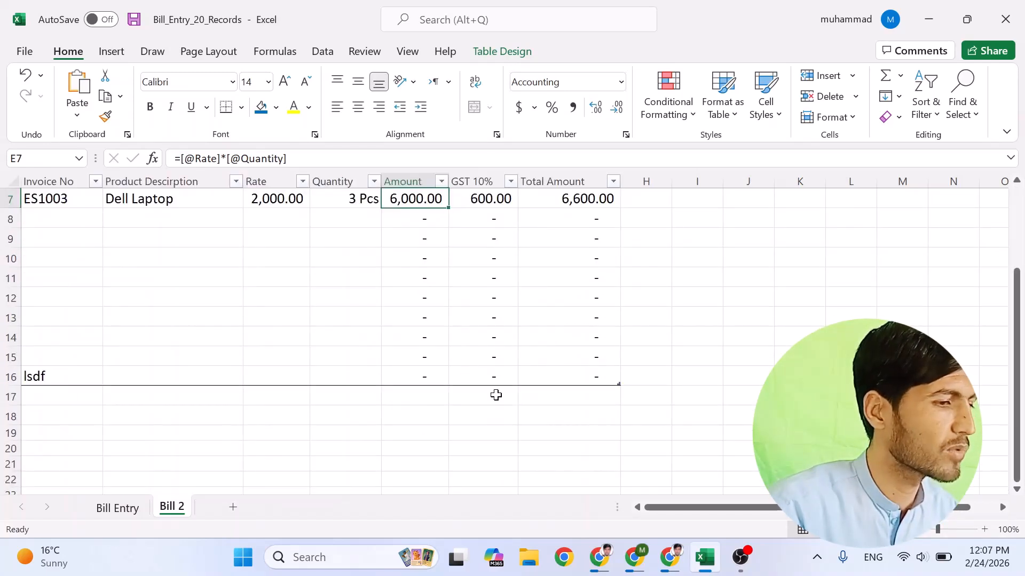
scroll(495, 395, up, 1)
scroll(497, 395, up, 1)
click(62, 435)
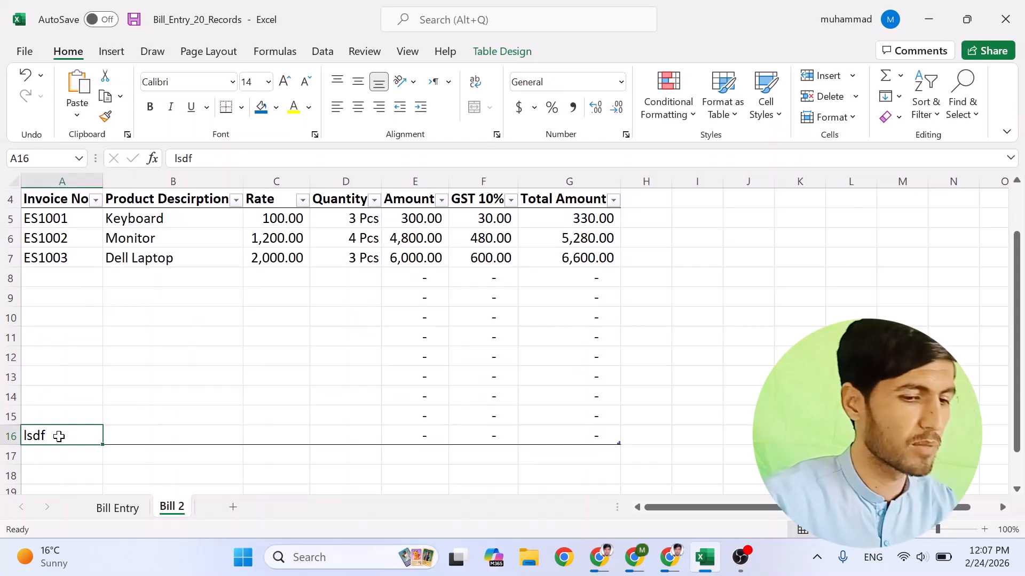
key(BackSpace)
scroll(343, 382, up, 1)
scroll(401, 427, down, 1)
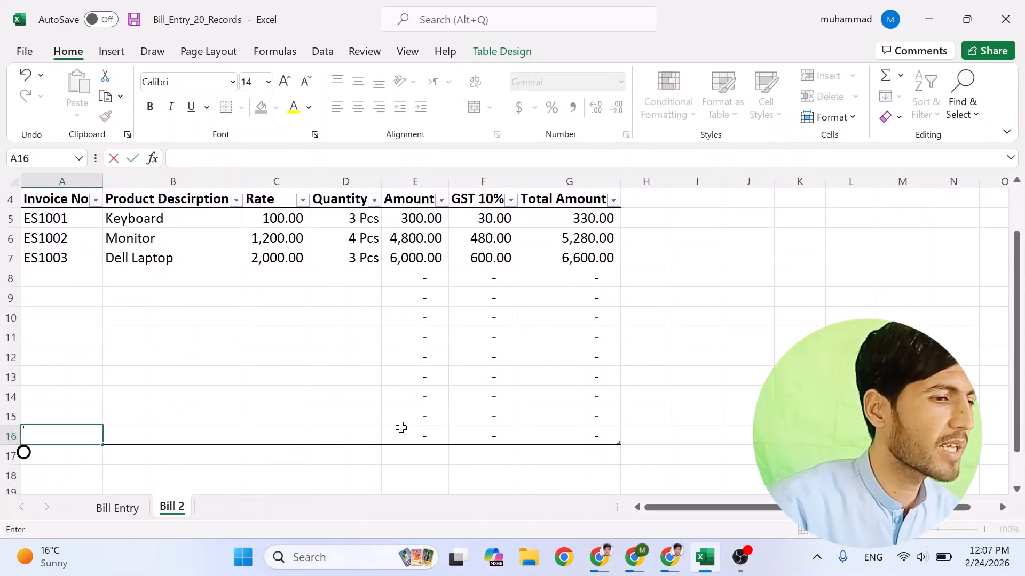
key(Escape)
Step: Add a total row to the end of the bill entry table
click(589, 457)
scroll(534, 363, up, 1)
click(455, 360)
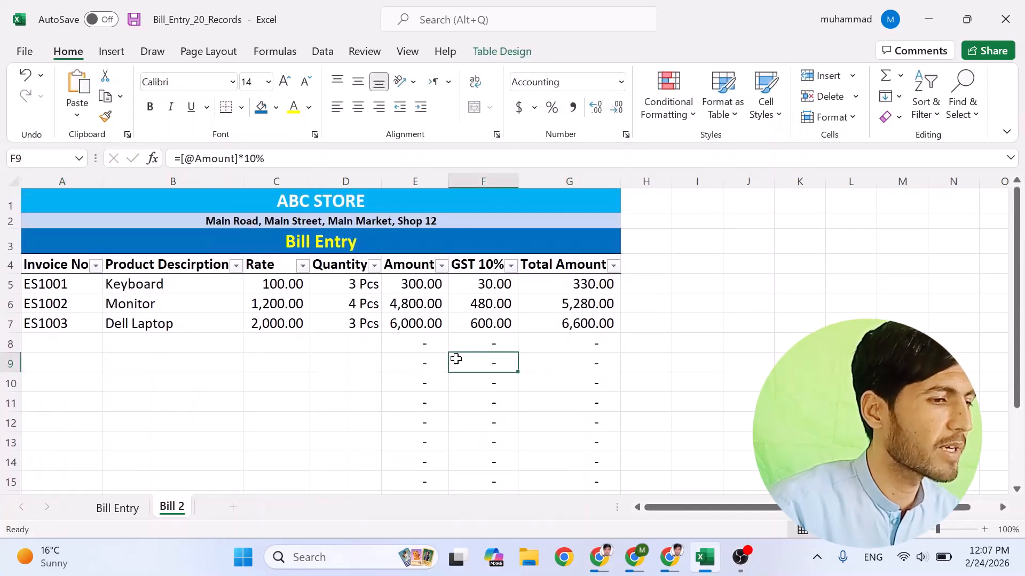
click(502, 51)
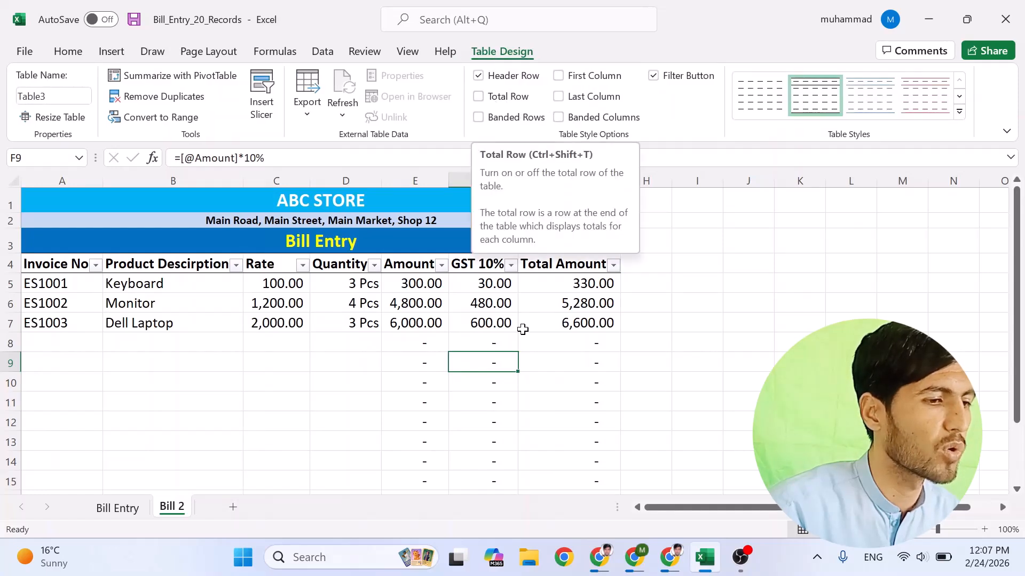
scroll(371, 403, down, 1)
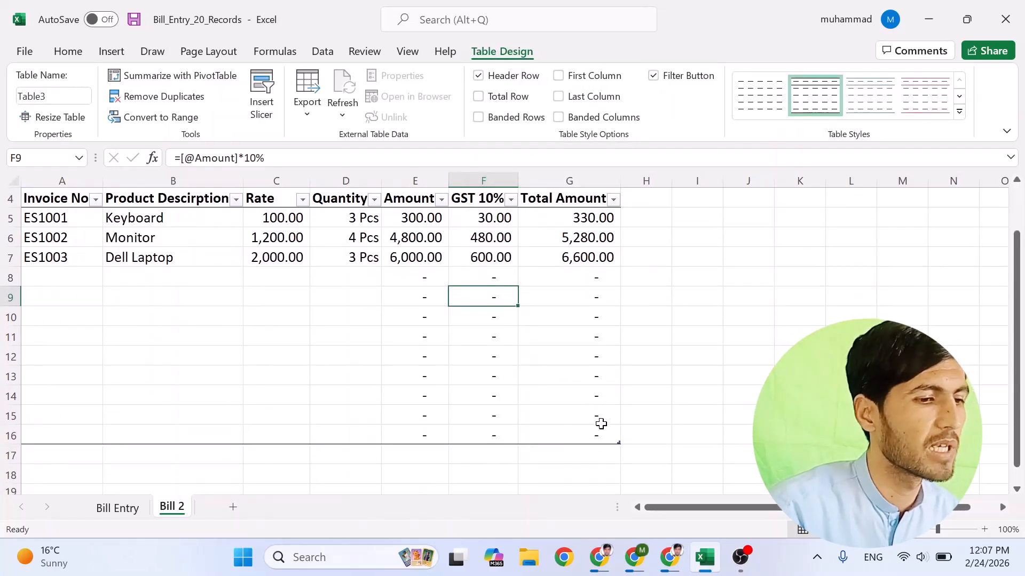
click(479, 96)
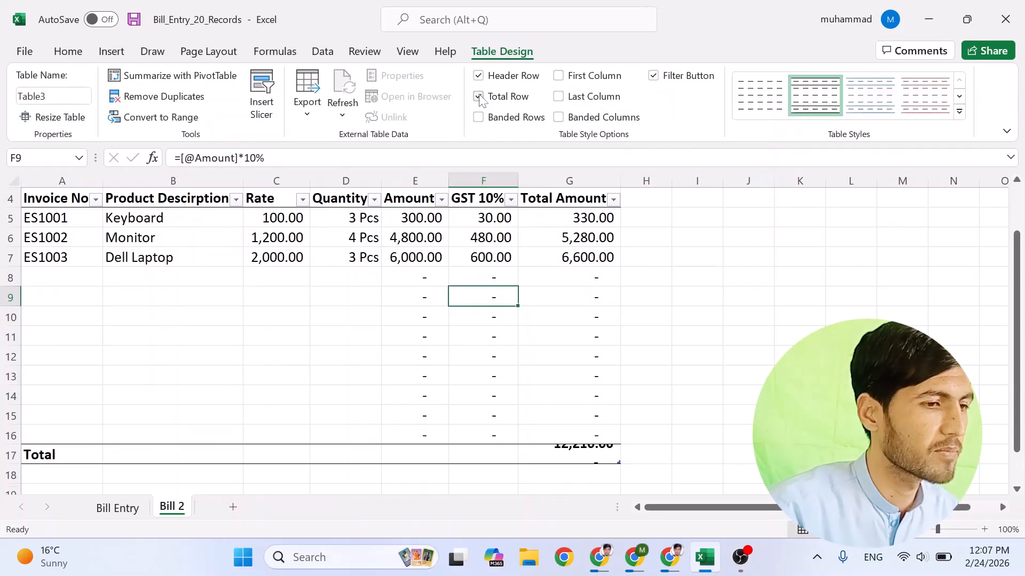
Step: Check the Total Amount sum in G17 against the record totals in G5:G7
click(578, 457)
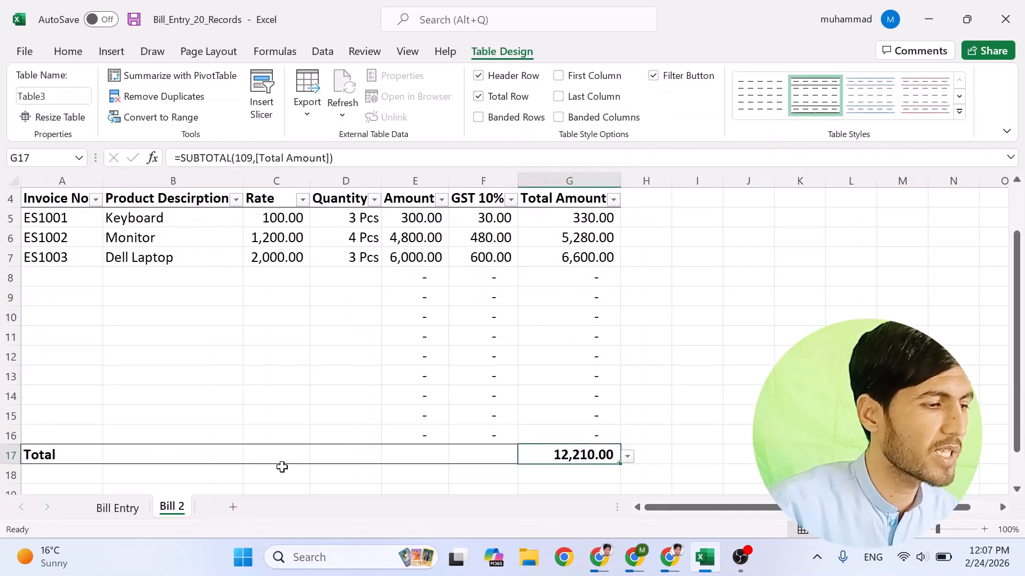
scroll(586, 328, up, 1)
drag(580, 282, 580, 320)
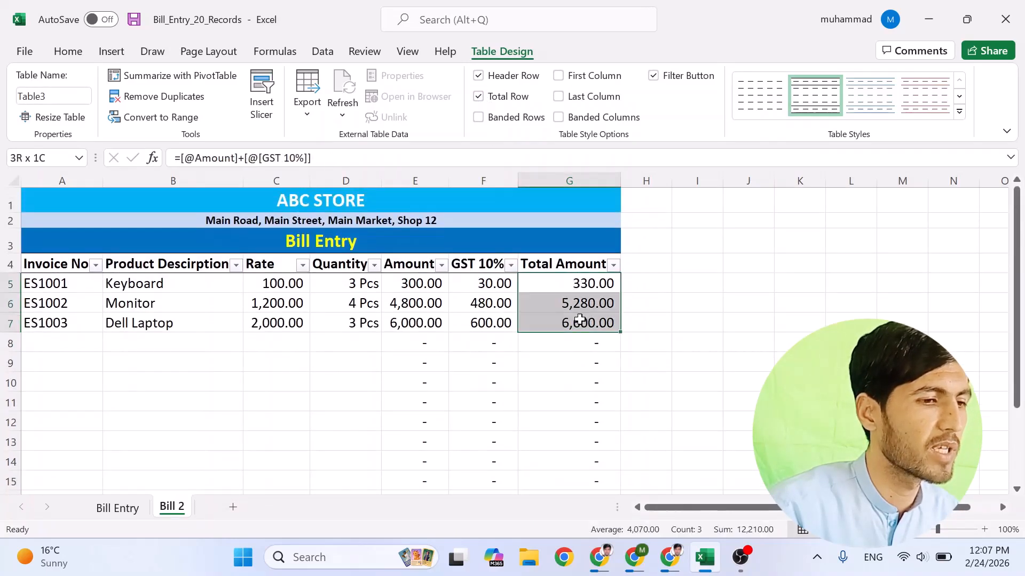
click(592, 400)
scroll(555, 334, down, 1)
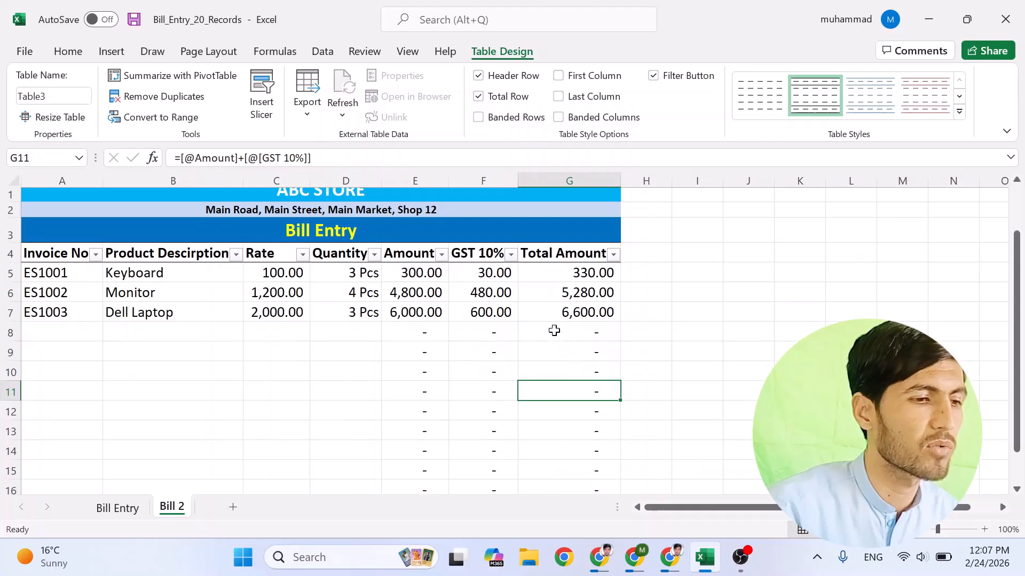
scroll(594, 411, down, 3)
scroll(586, 359, up, 3)
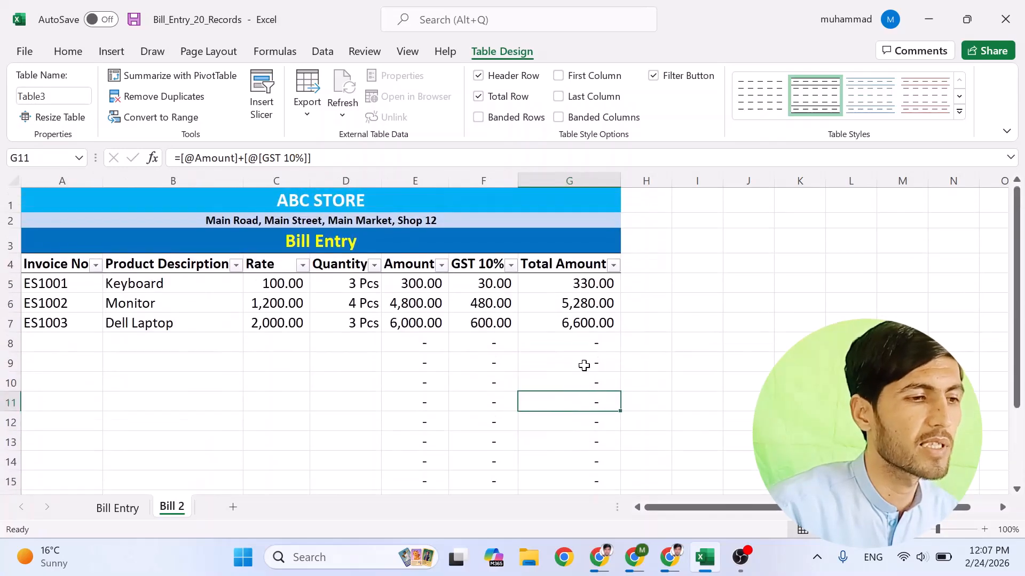
click(589, 291)
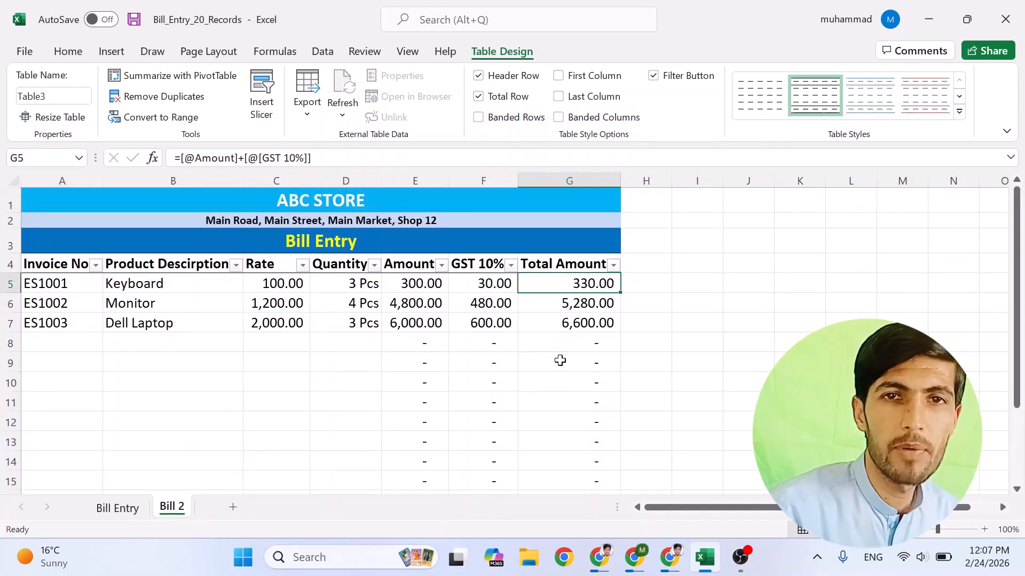
Step: Highlight the empty record rows A8:G16 that are available for further entries
scroll(519, 360, down, 1)
drag(59, 277, 535, 435)
scroll(507, 398, up, 3)
click(467, 359)
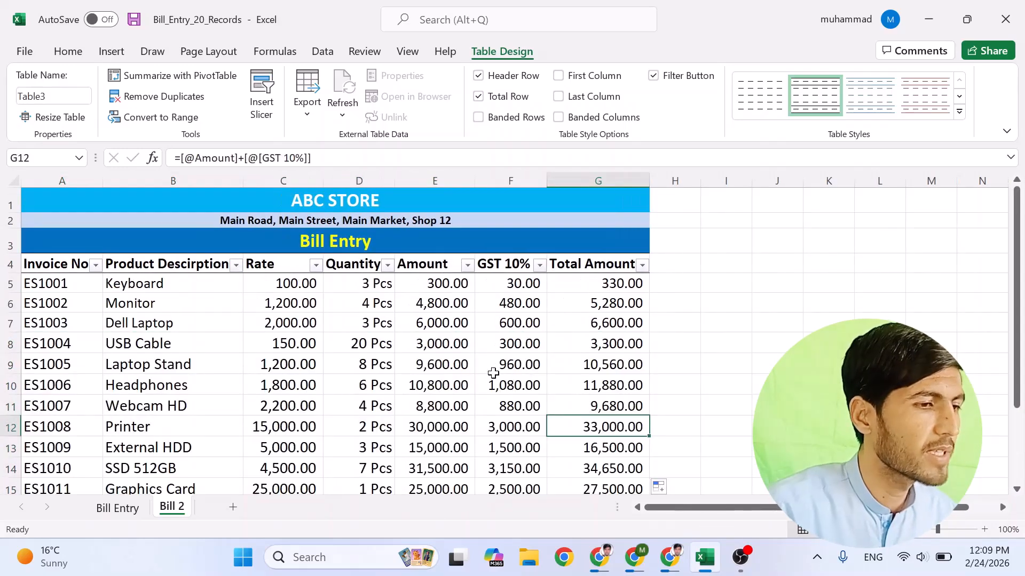
Step: Review the filled records in rows 5 to 16 and the Total Amount sum in G17
scroll(493, 373, down, 2)
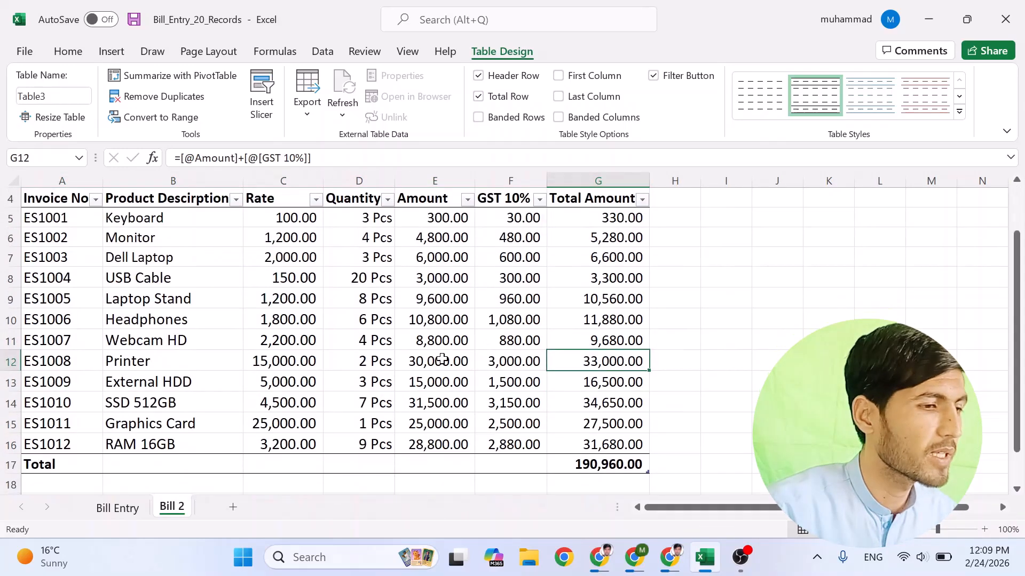
click(581, 404)
scroll(480, 417, up, 2)
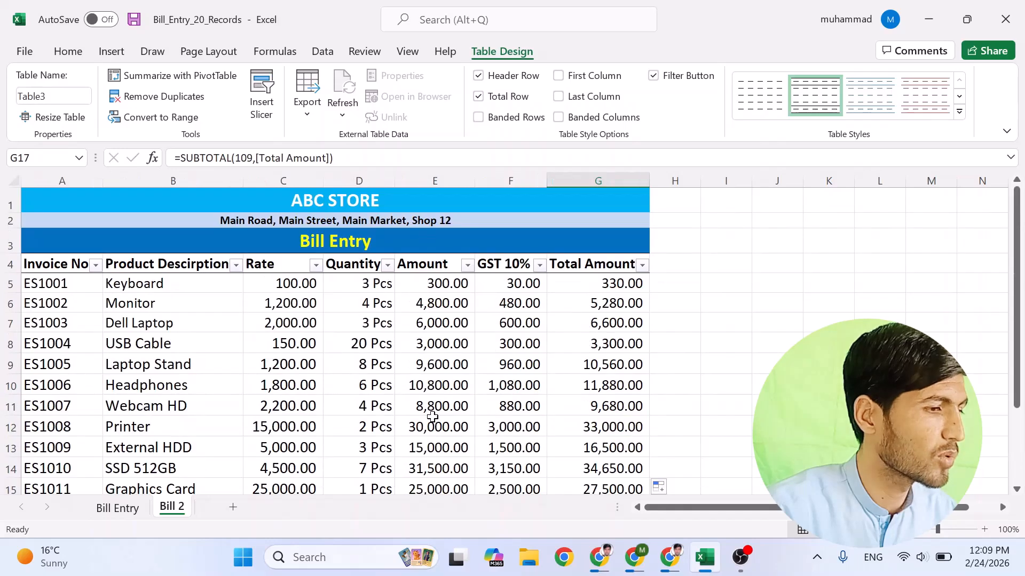
scroll(156, 404, down, 1)
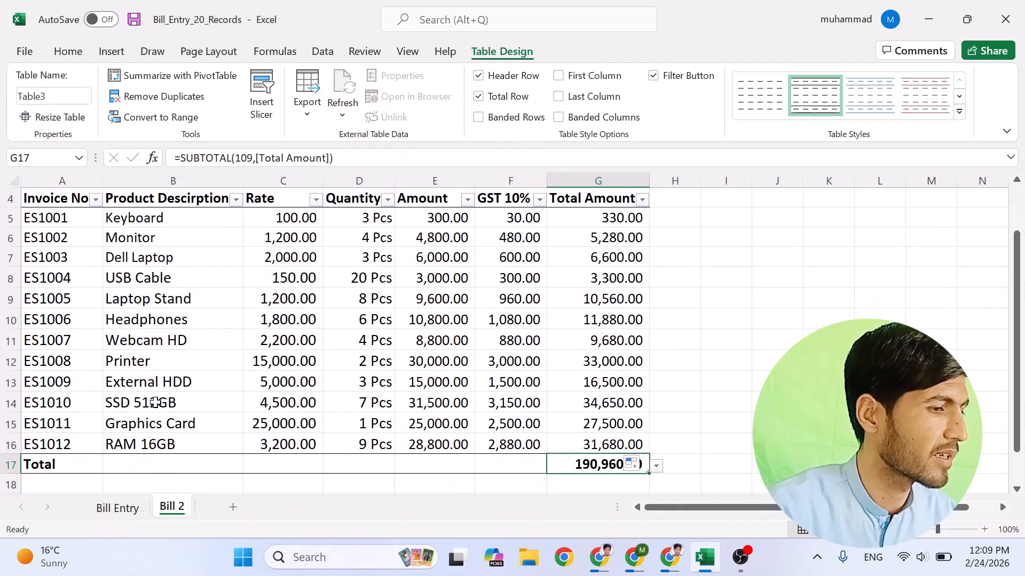
click(155, 402)
scroll(270, 366, up, 1)
scroll(557, 406, down, 1)
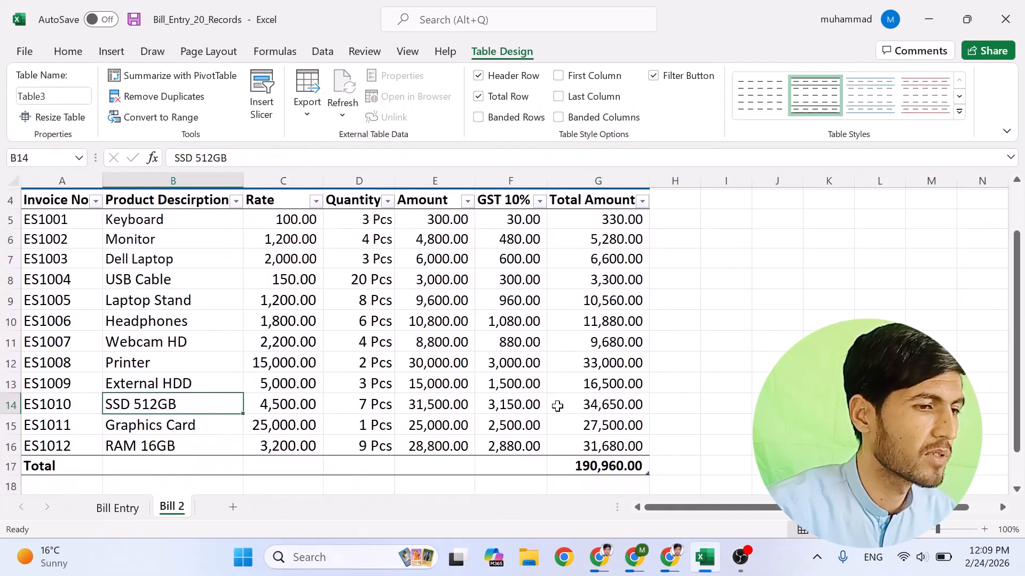
scroll(558, 406, up, 1)
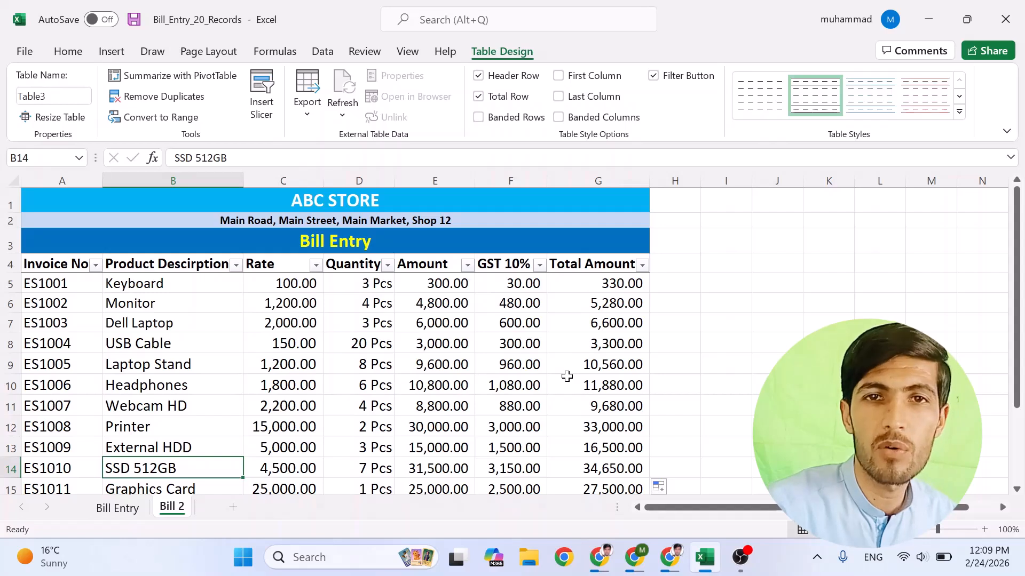